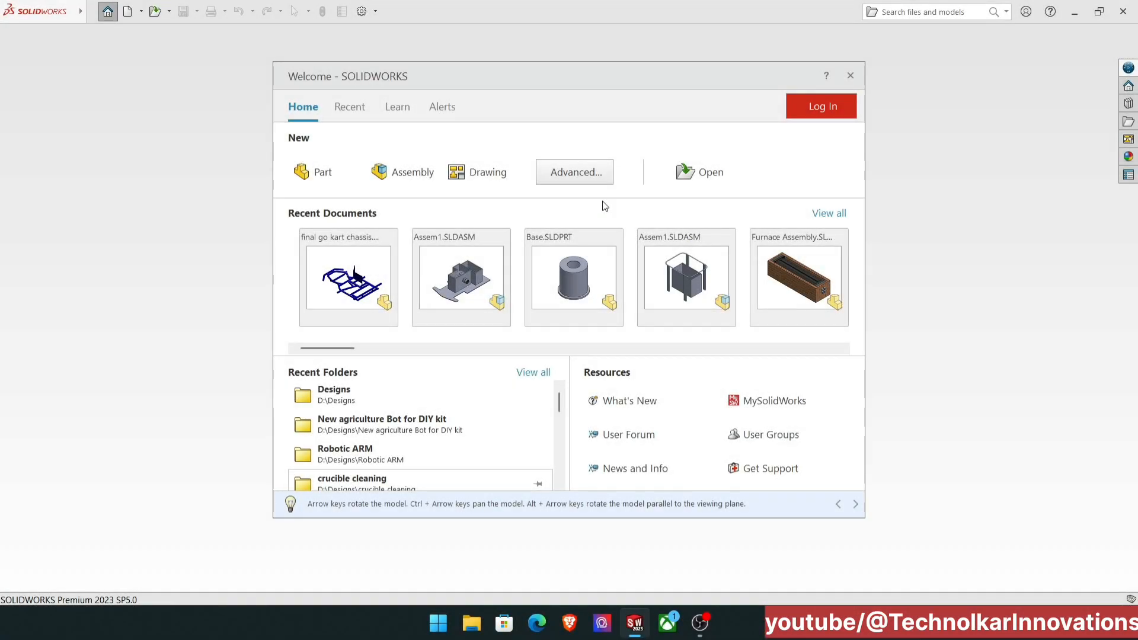
Create a new part and start a sketch on the Top Plane.
left_click(320, 173)
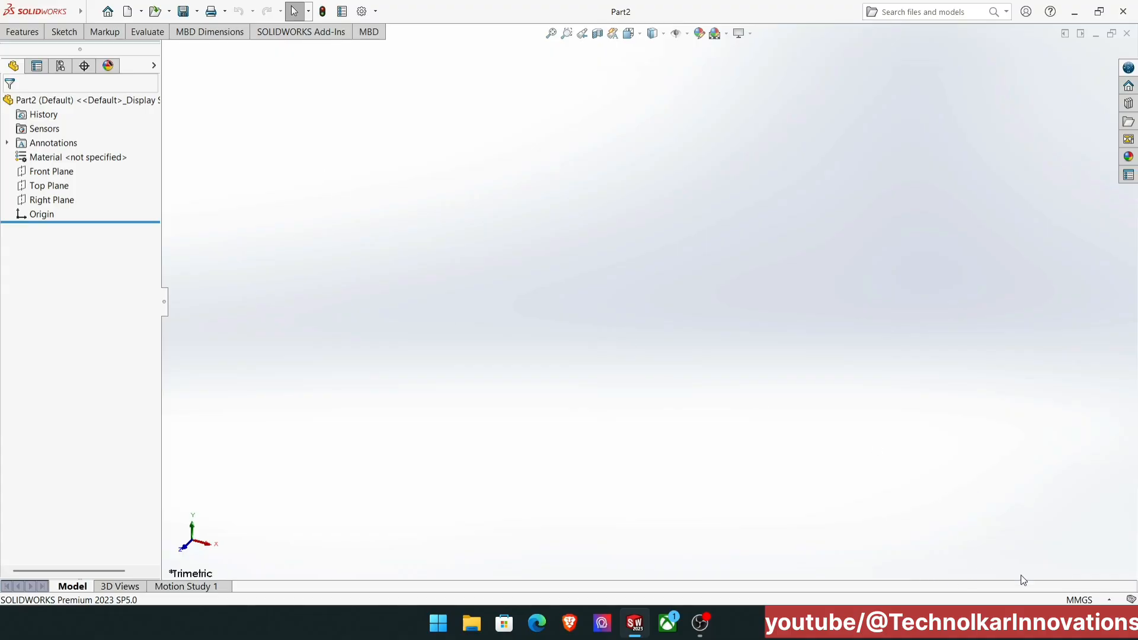
left_click(1078, 599)
left_click(54, 185)
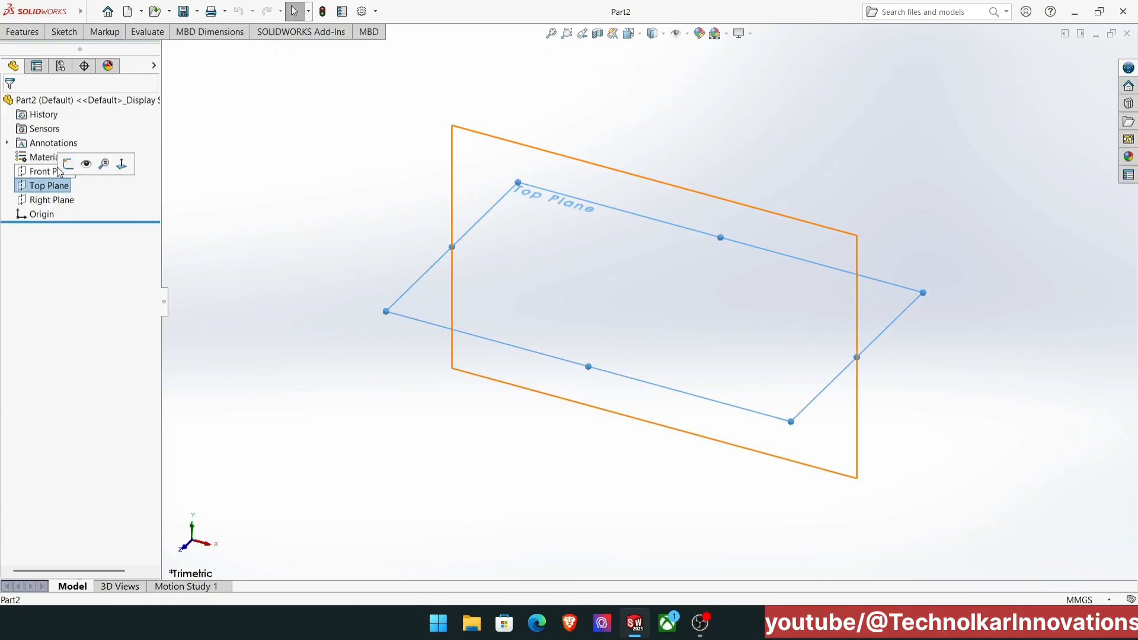
left_click(68, 165)
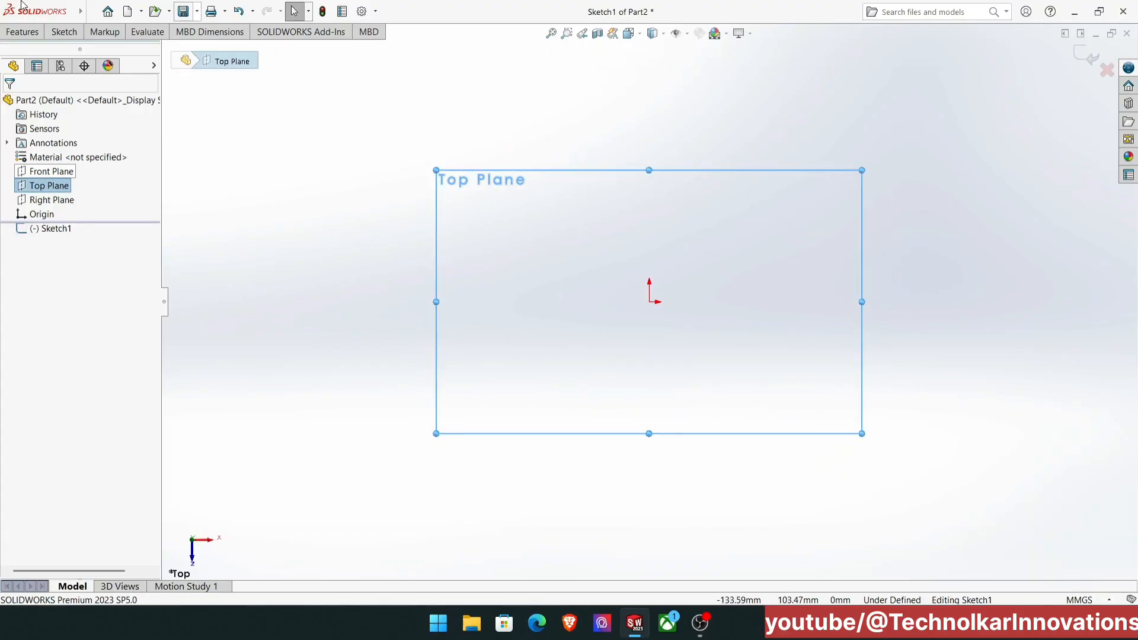
Sketch a nearly horizontal midpoint line about 287 mm long, centred on the origin.
left_click(61, 37)
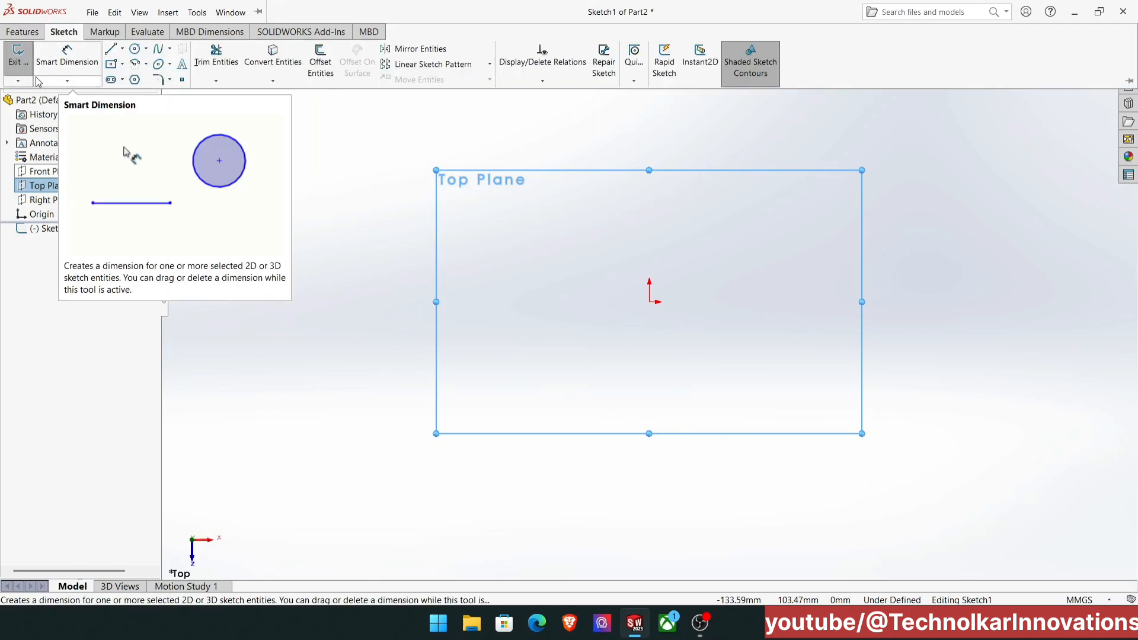
left_click(123, 50)
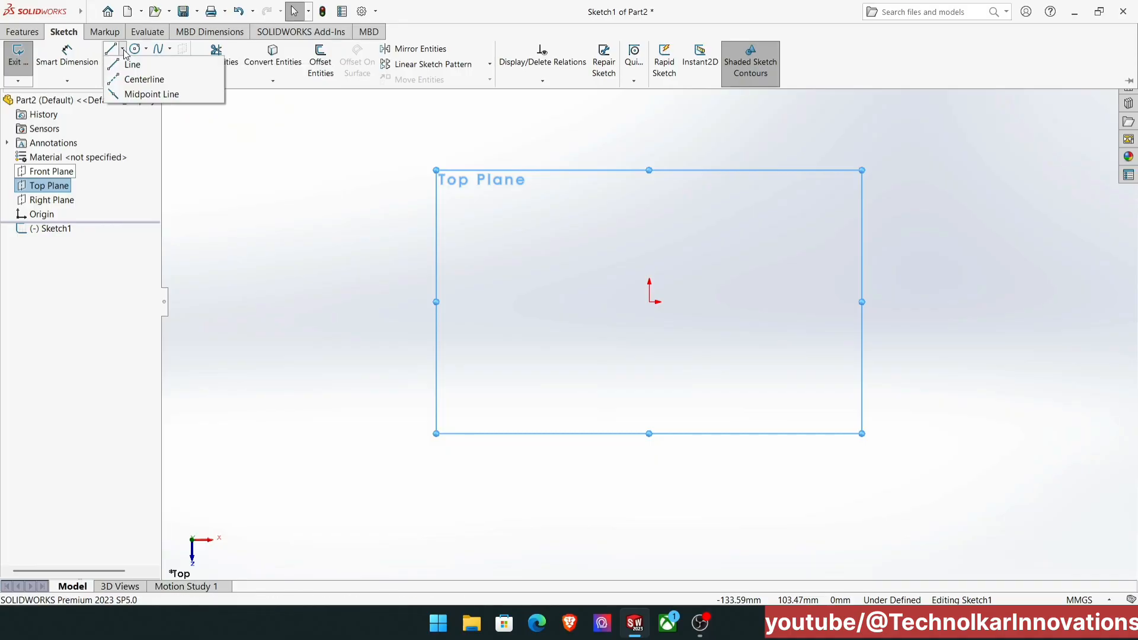
left_click(165, 95)
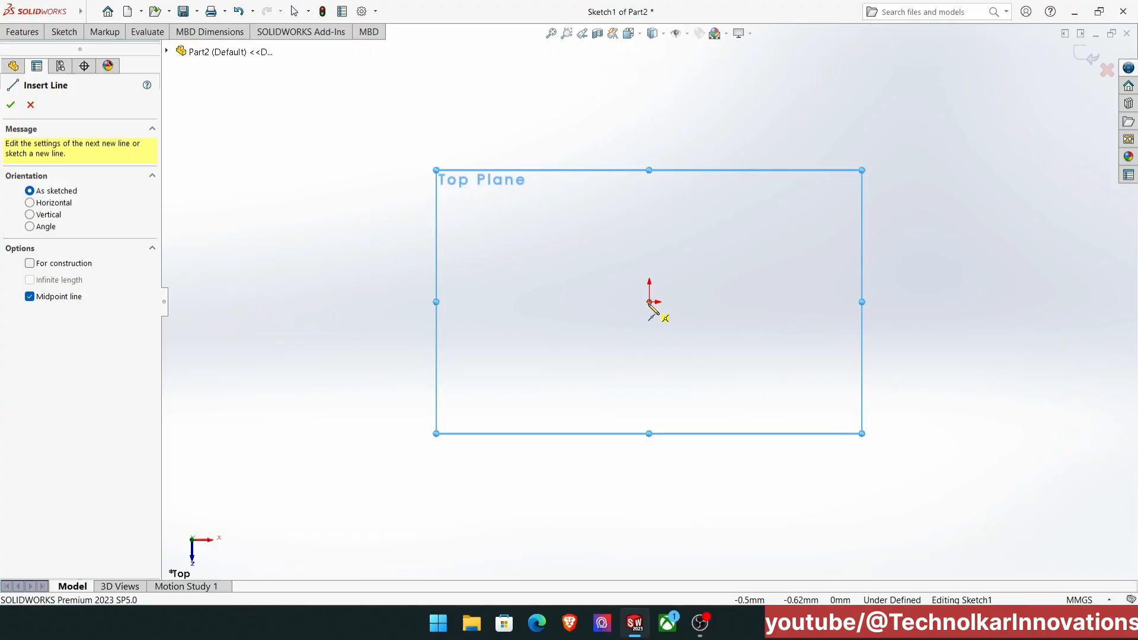
left_click(649, 302)
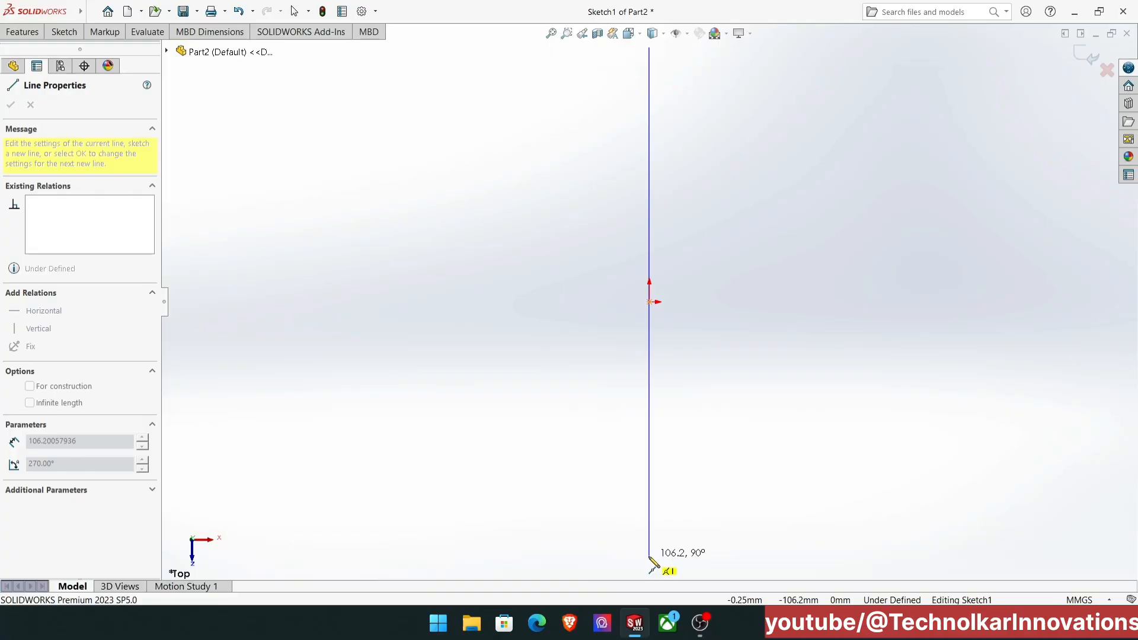
left_click(307, 299)
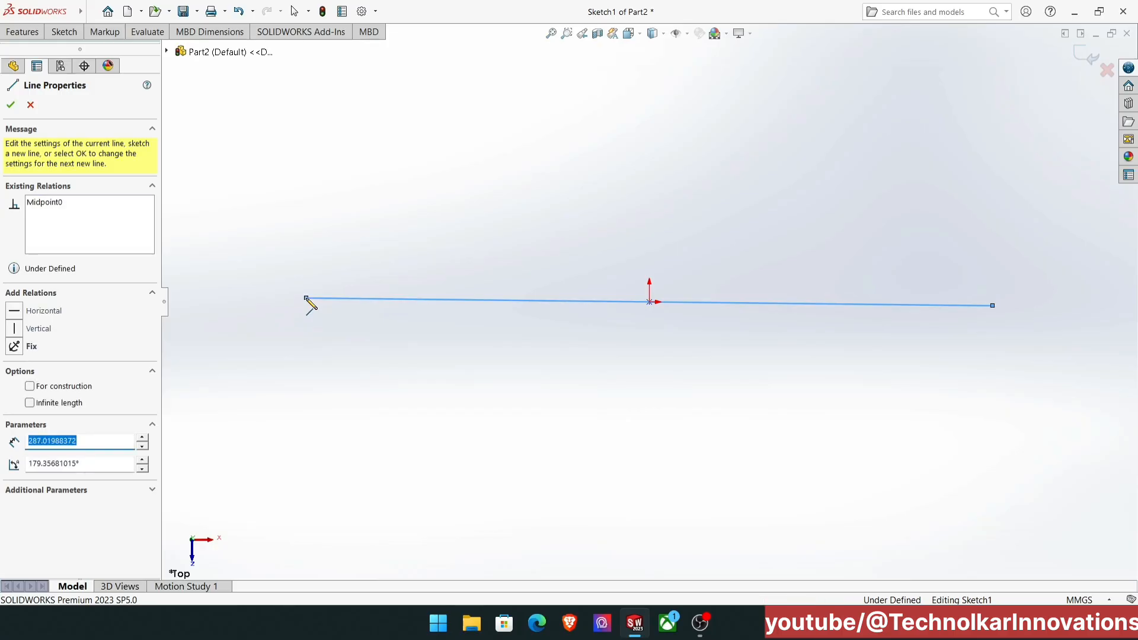
right_click(307, 300)
left_click(330, 306)
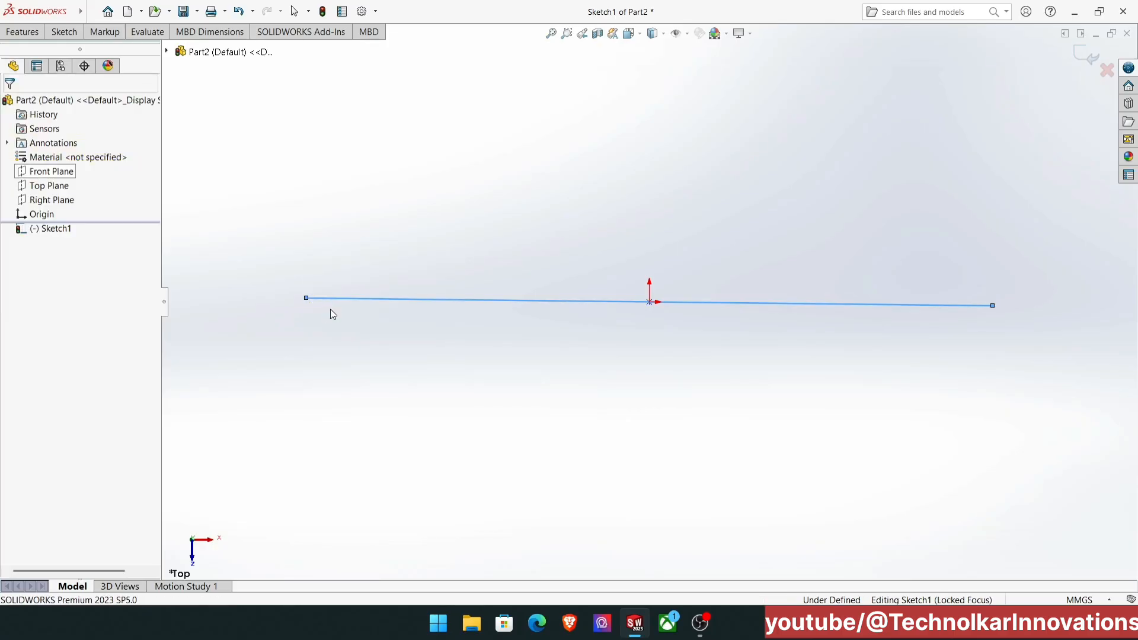
Dimension the midpoint line's length and set it to 300 mm.
left_click(64, 32)
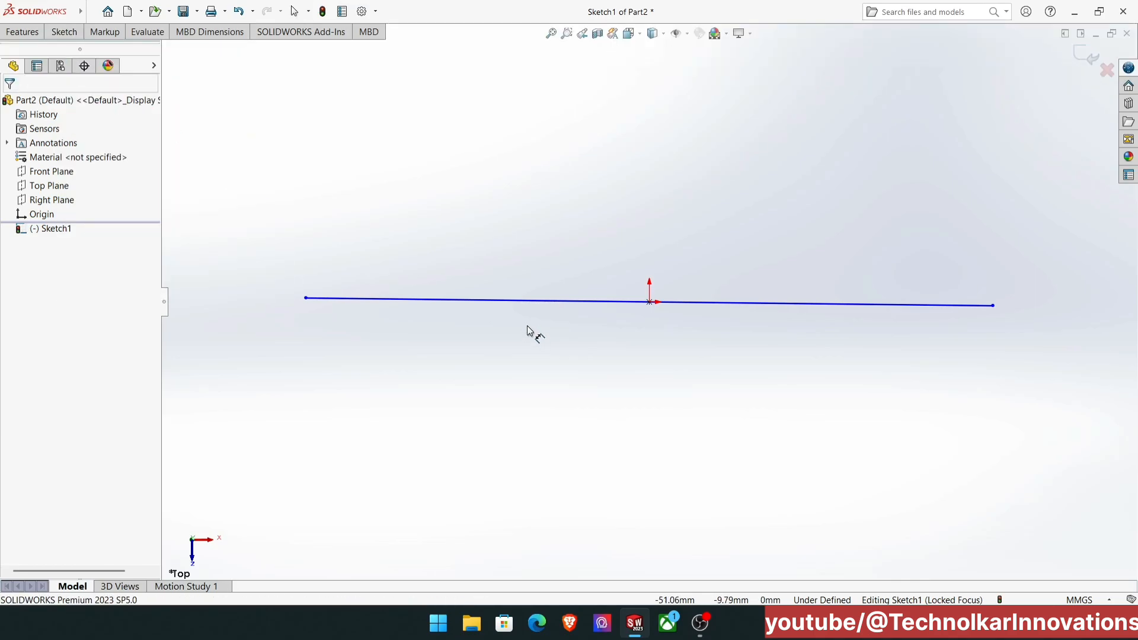
left_click(524, 303)
left_click(534, 396)
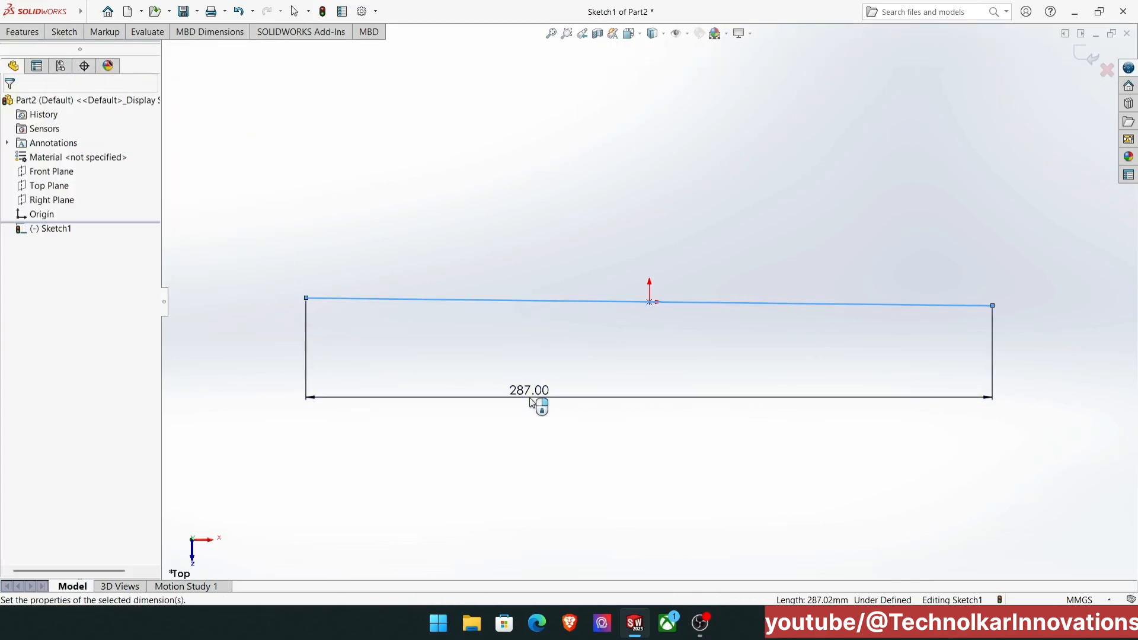
type("300")
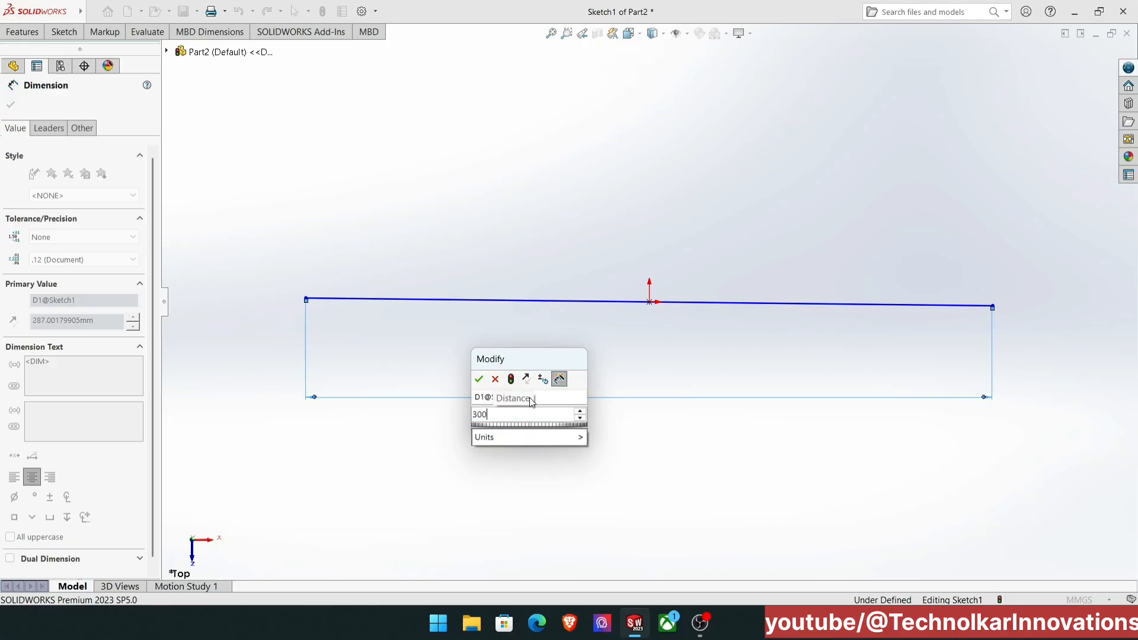
key("Return")
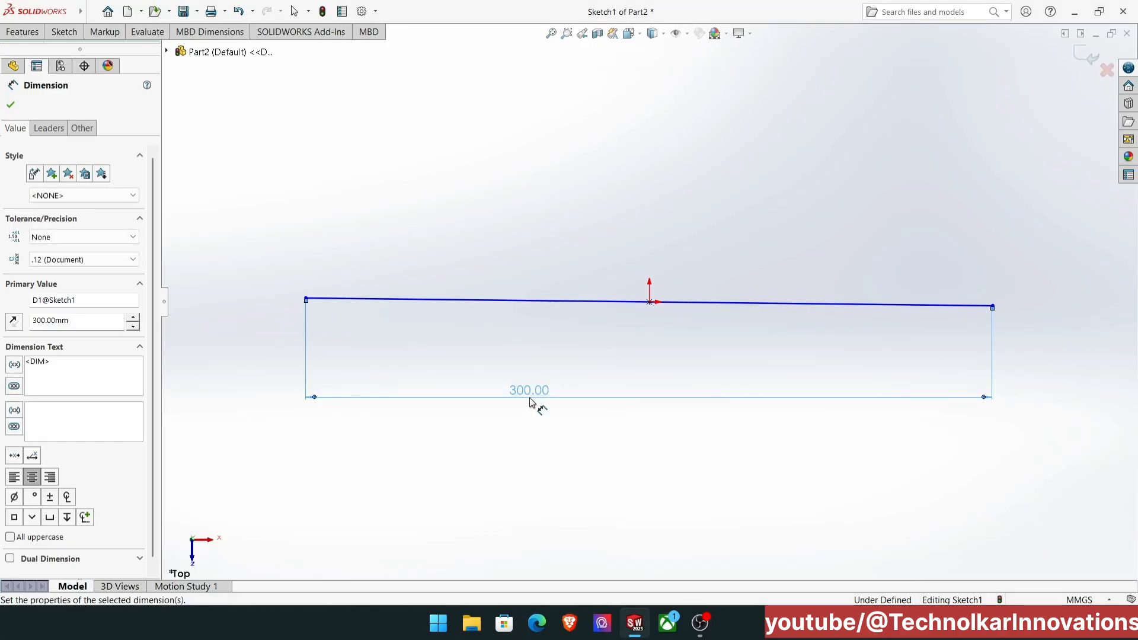
Try to dimension the distance from the origin to the line's left endpoint, without keeping it as a driven dimension.
left_click(649, 304)
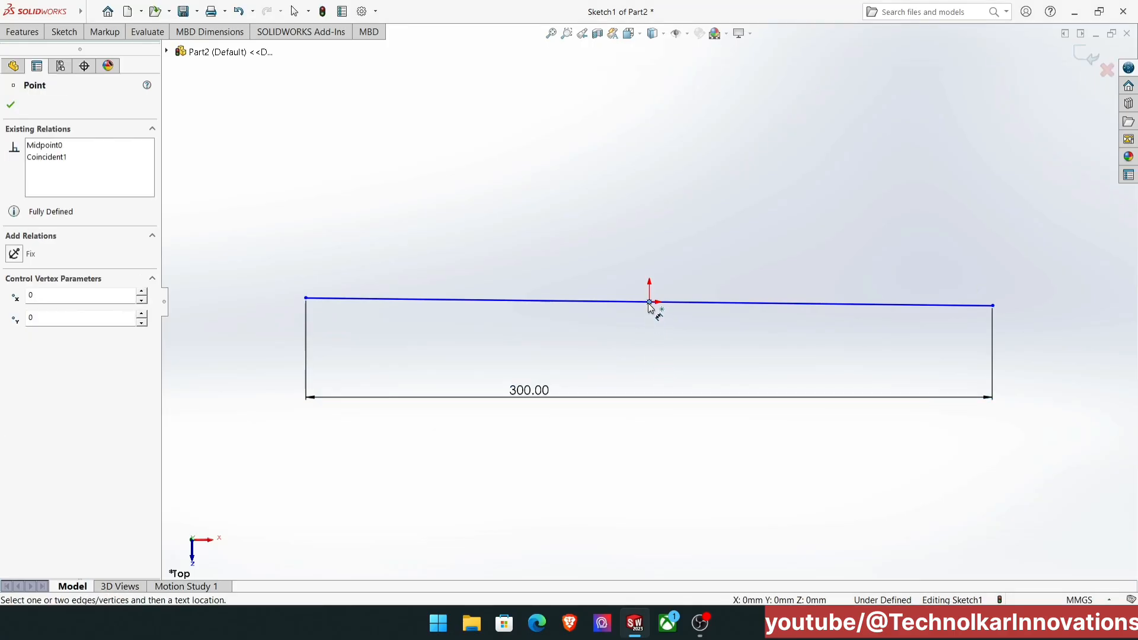
left_click(306, 299)
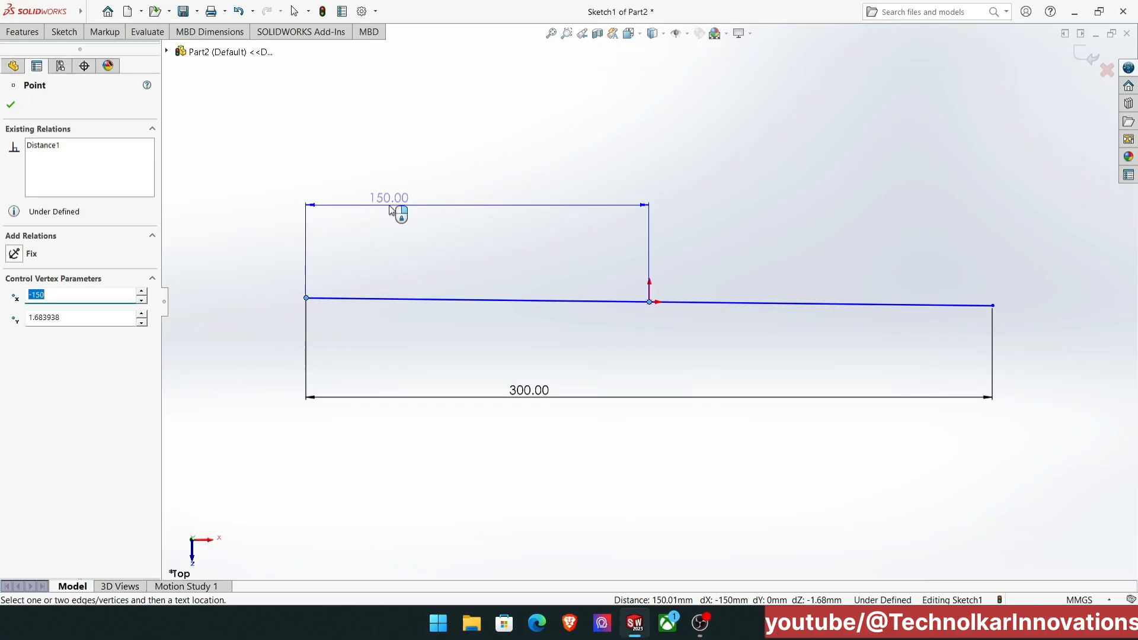
left_click(389, 205)
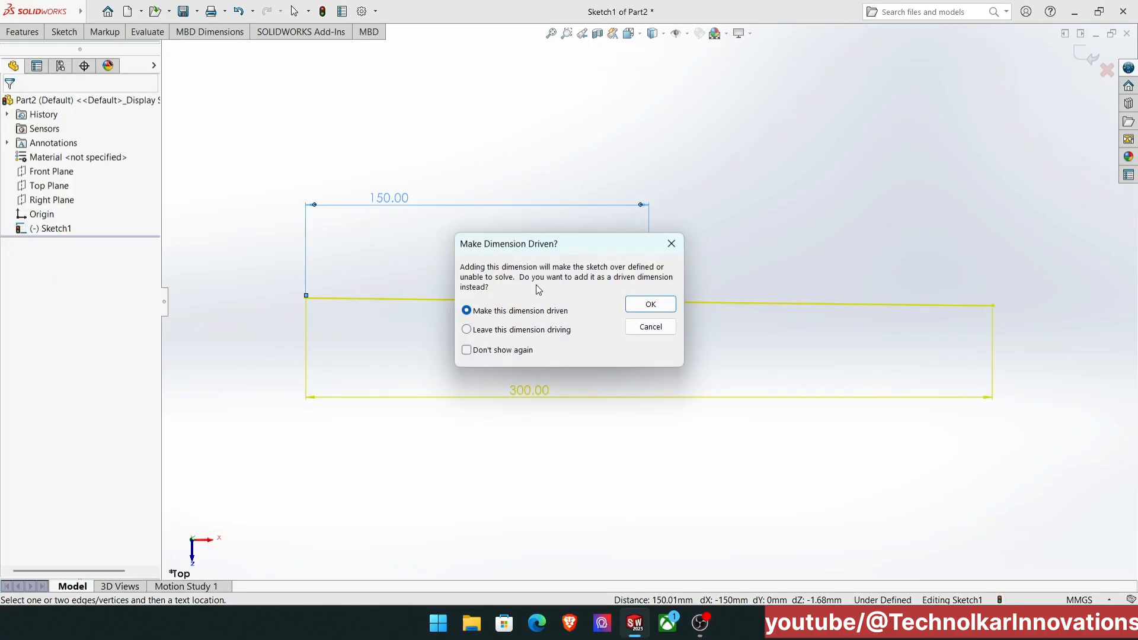
left_click(638, 328)
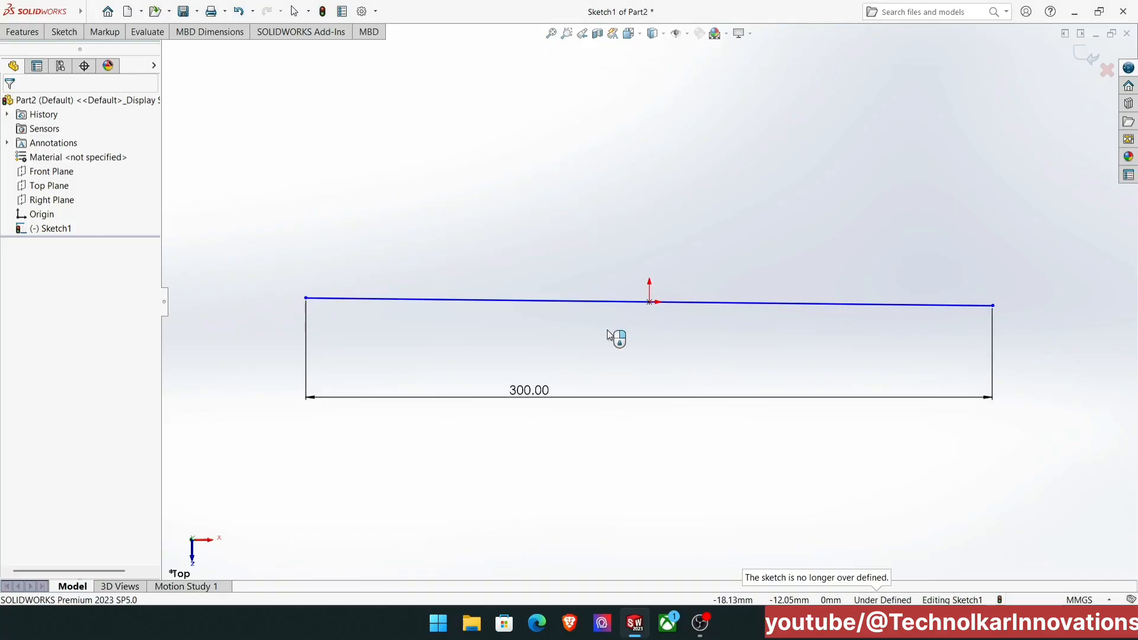
key("Escape")
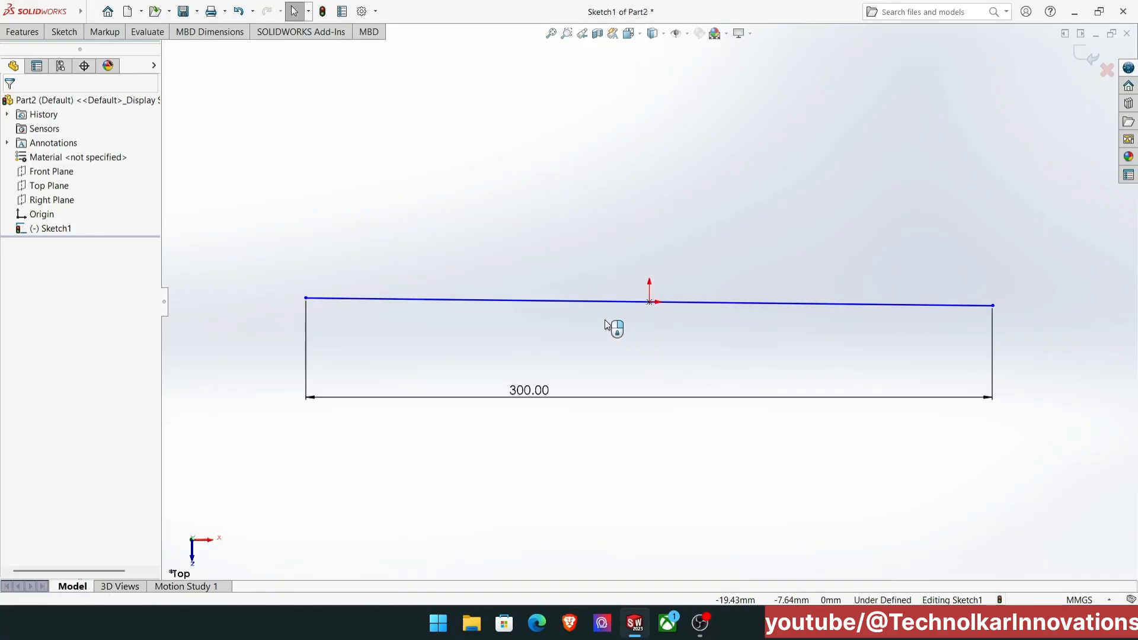
Delete the 300 mm line and clear the leftover point at the origin.
left_click(587, 301)
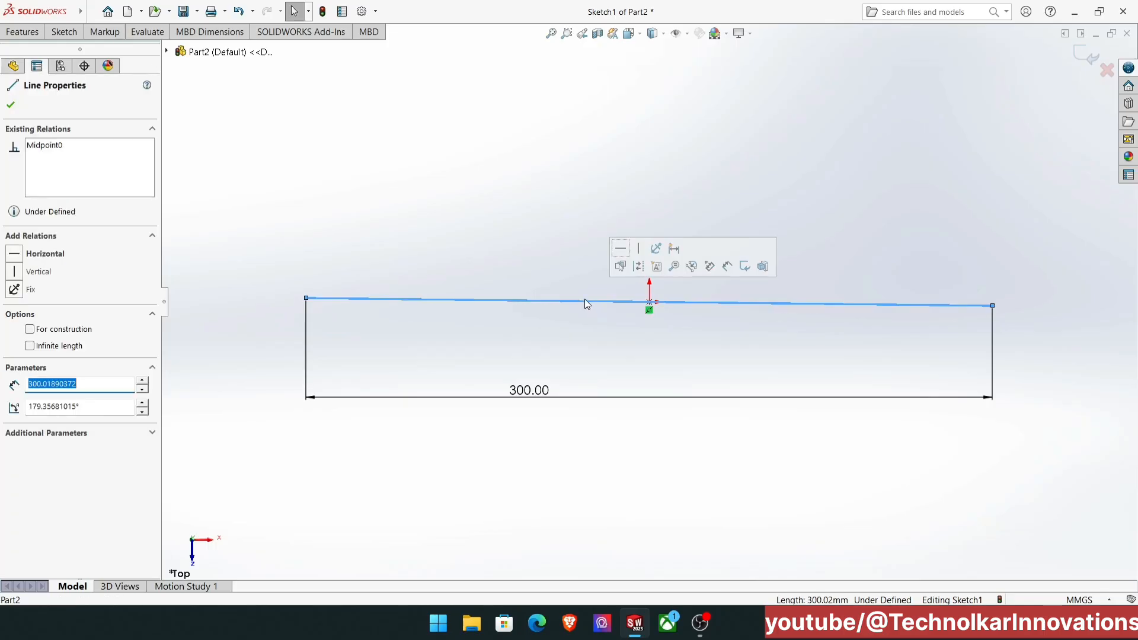
key("Delete")
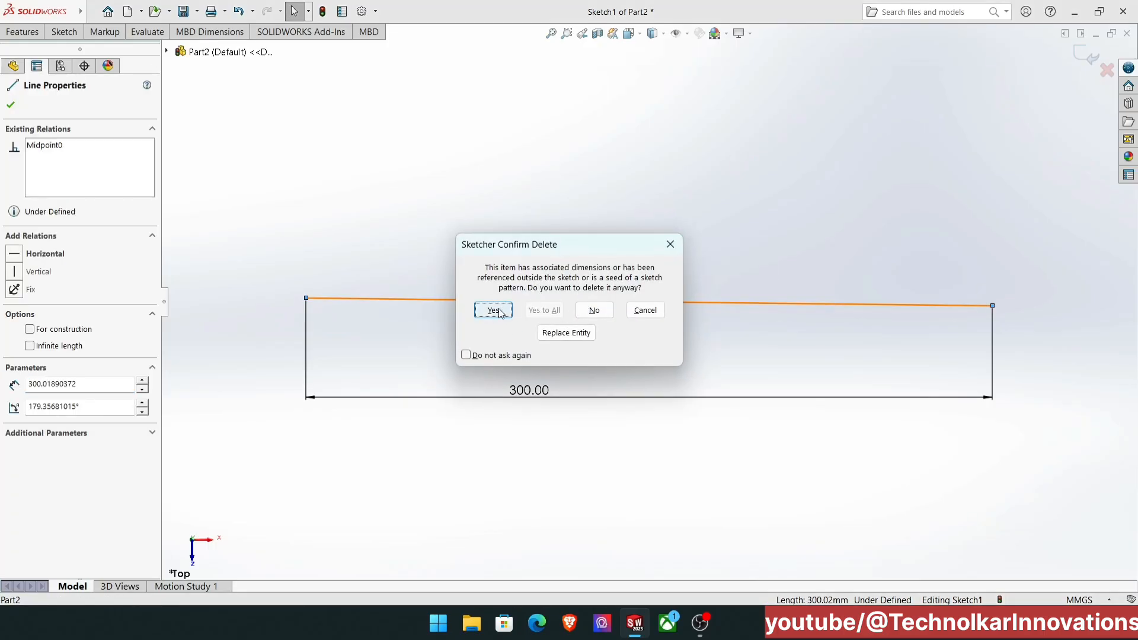
left_click(496, 306)
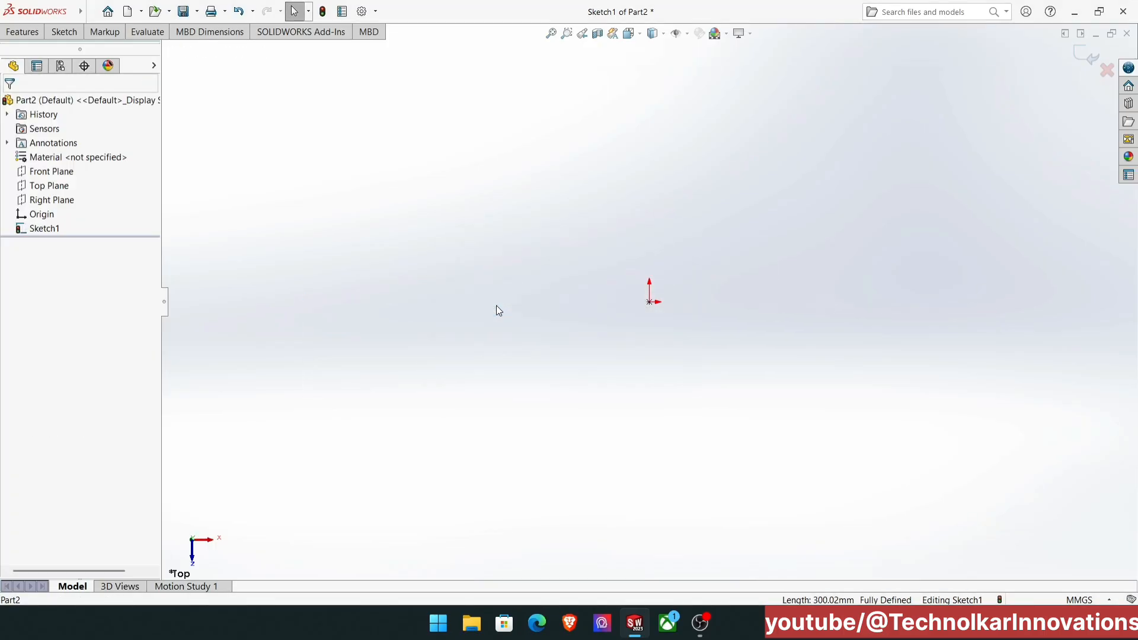
left_click(649, 303)
key("Escape")
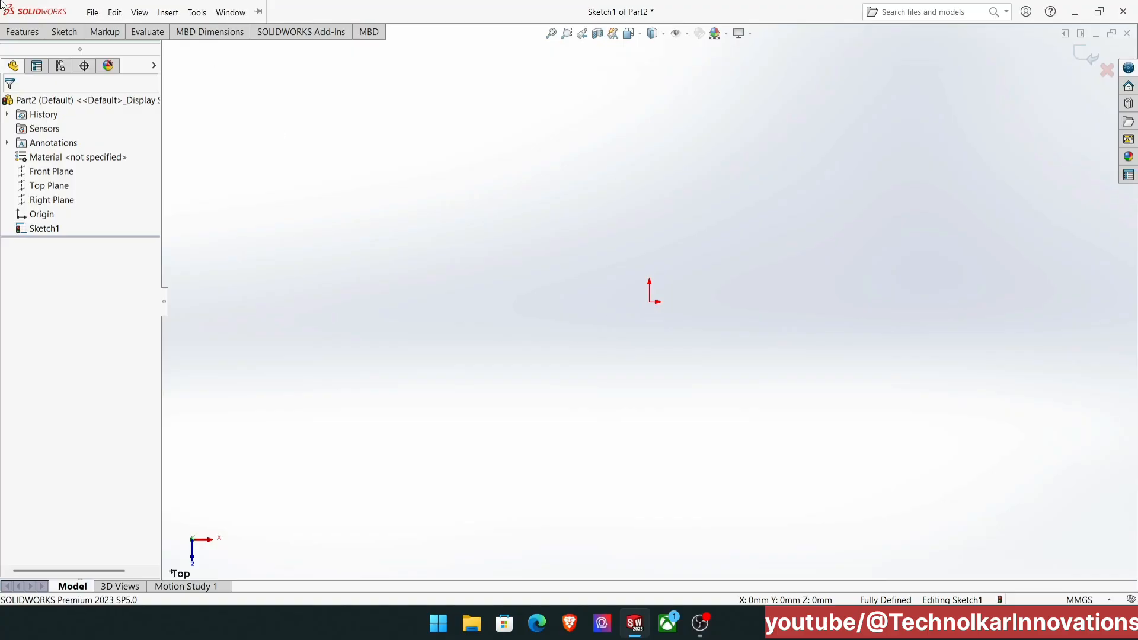
Sketch a horizontal centerline about 219 mm long through the origin, starting left of it and ending right of it.
left_click(63, 32)
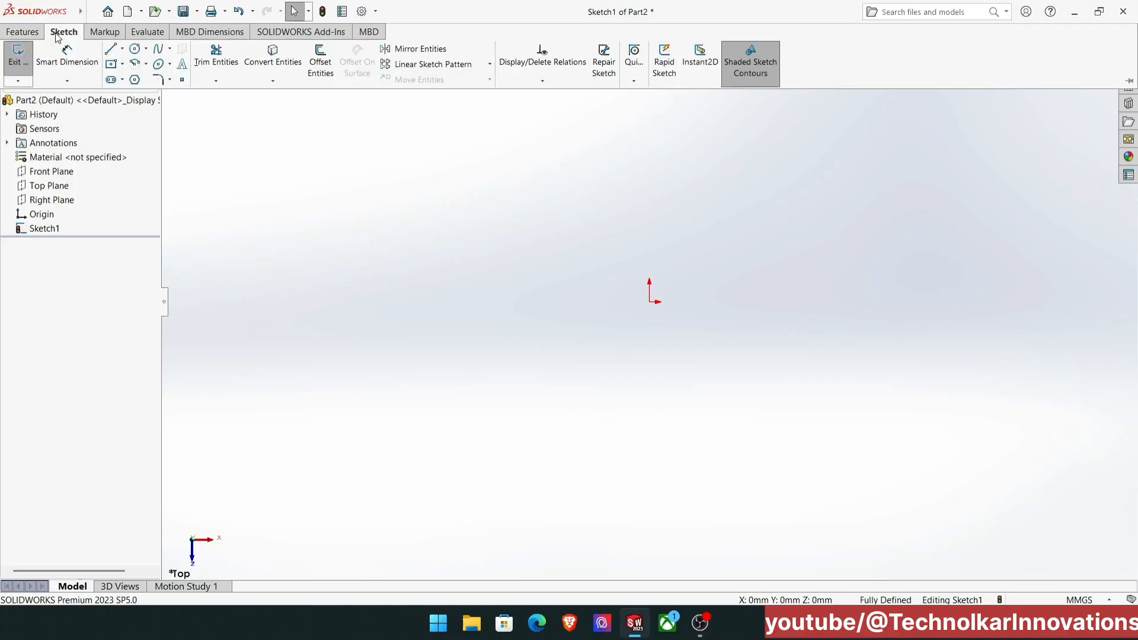
left_click(122, 49)
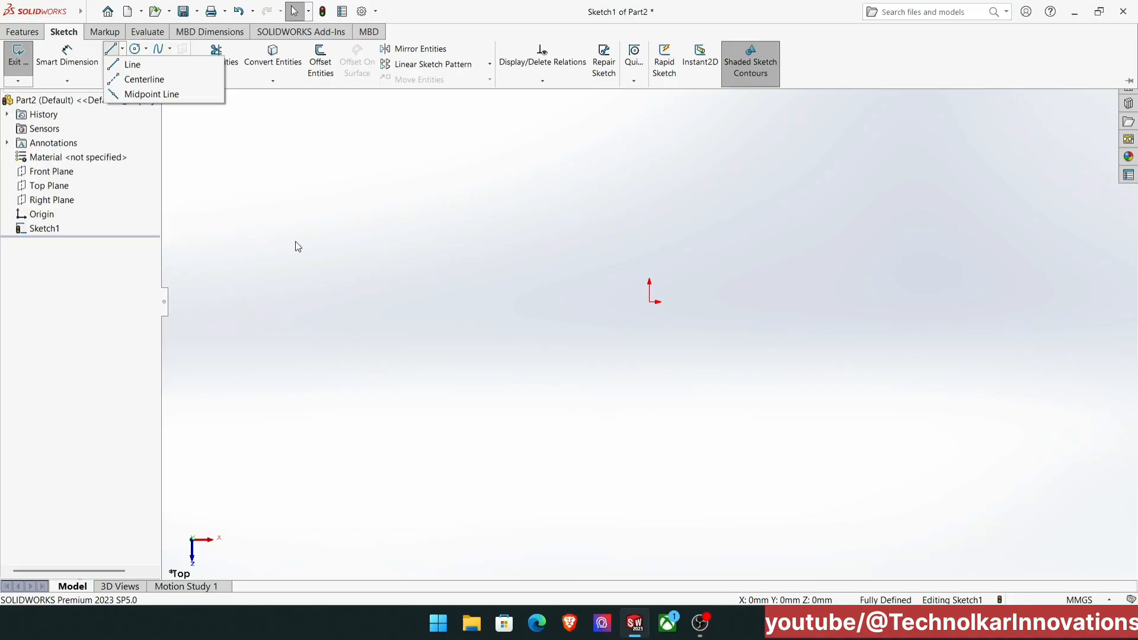
left_click(160, 80)
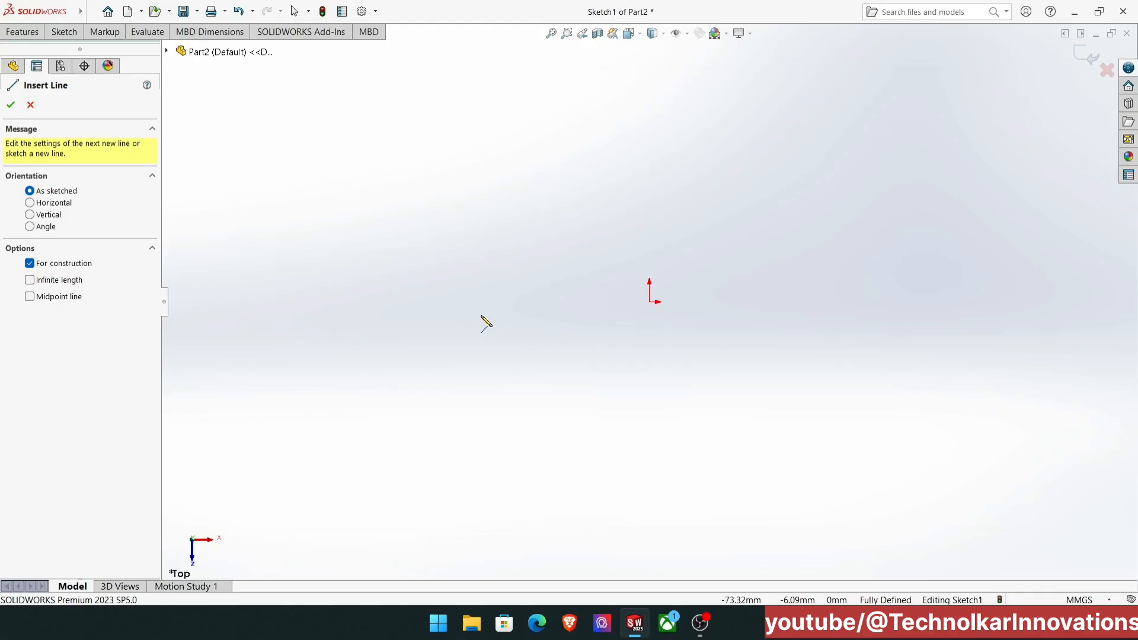
left_click(444, 301)
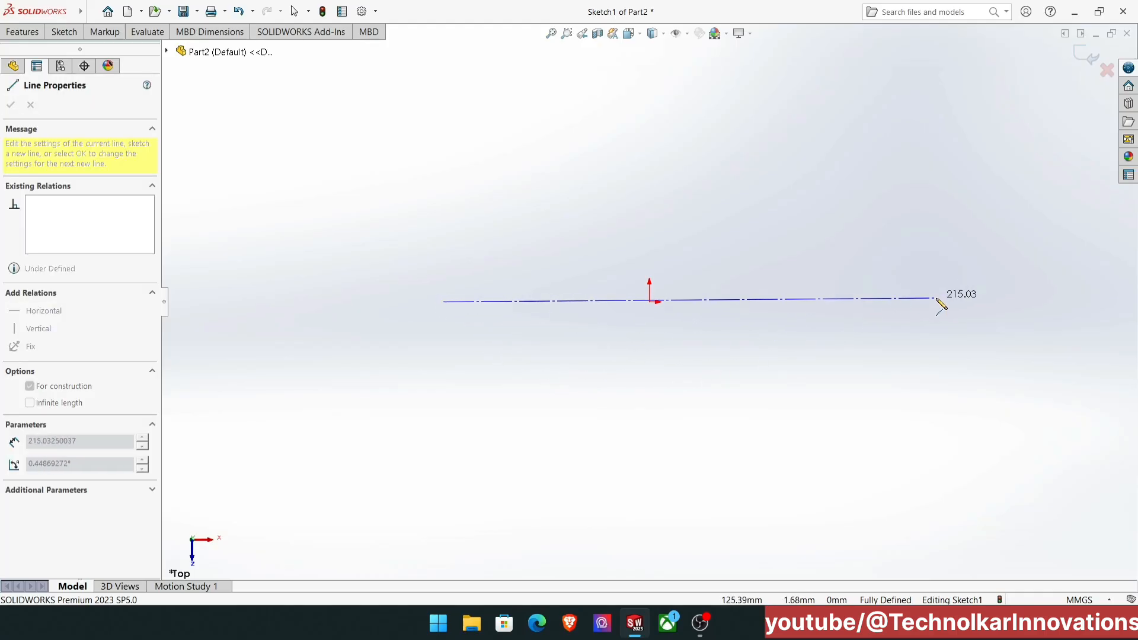
left_click(945, 302)
right_click(946, 302)
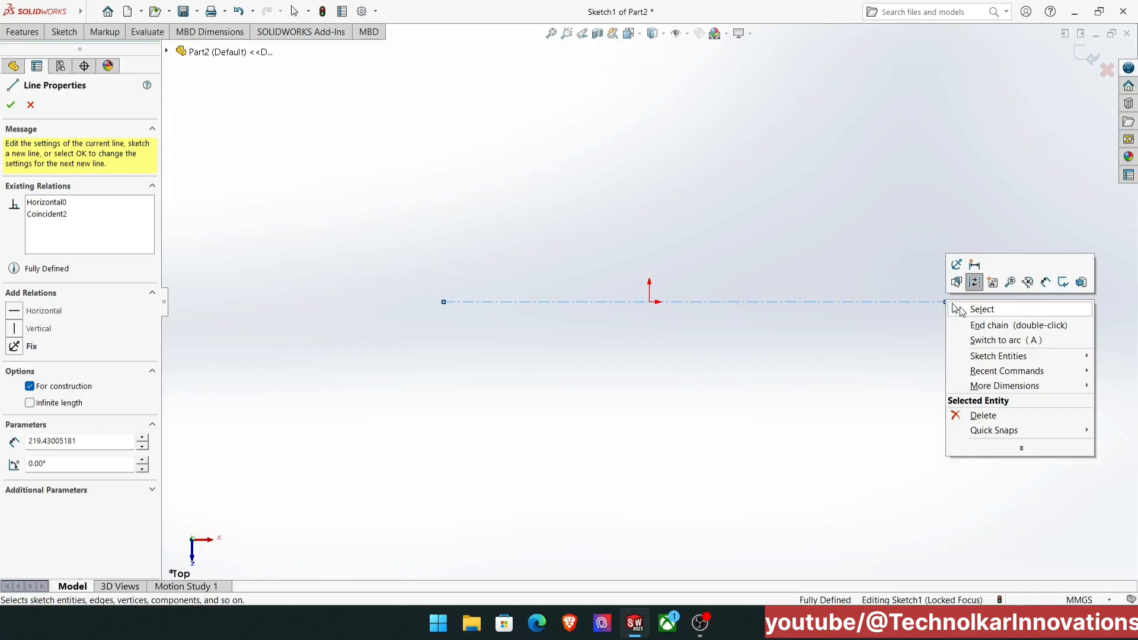
left_click(981, 309)
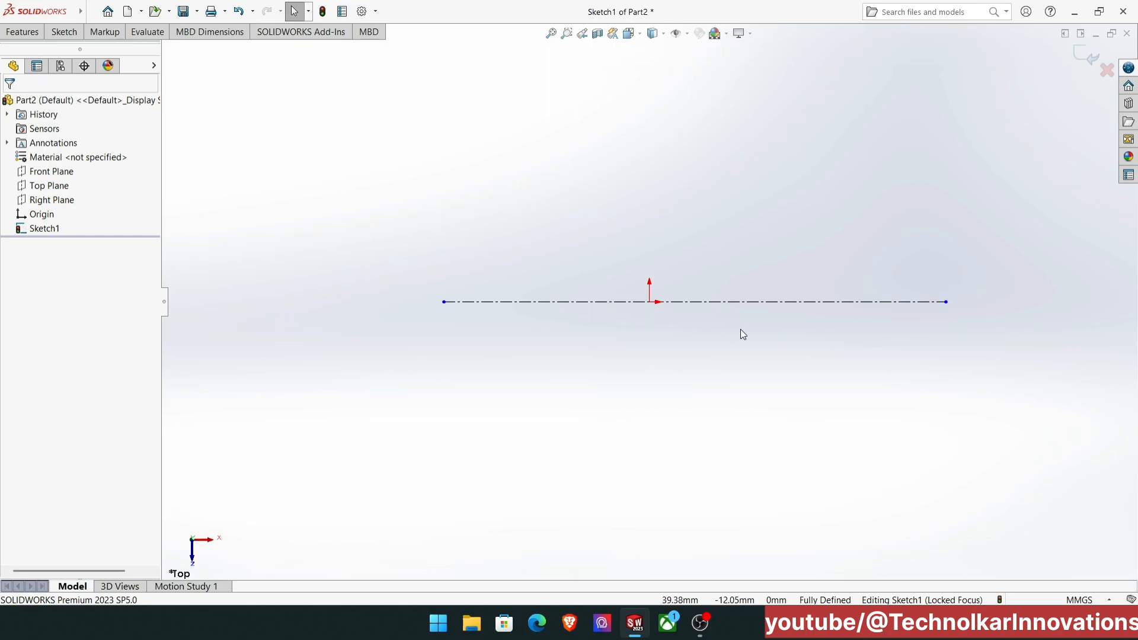
Make the midpoint of the horizontal centerline coincident with the origin.
left_click(694, 303)
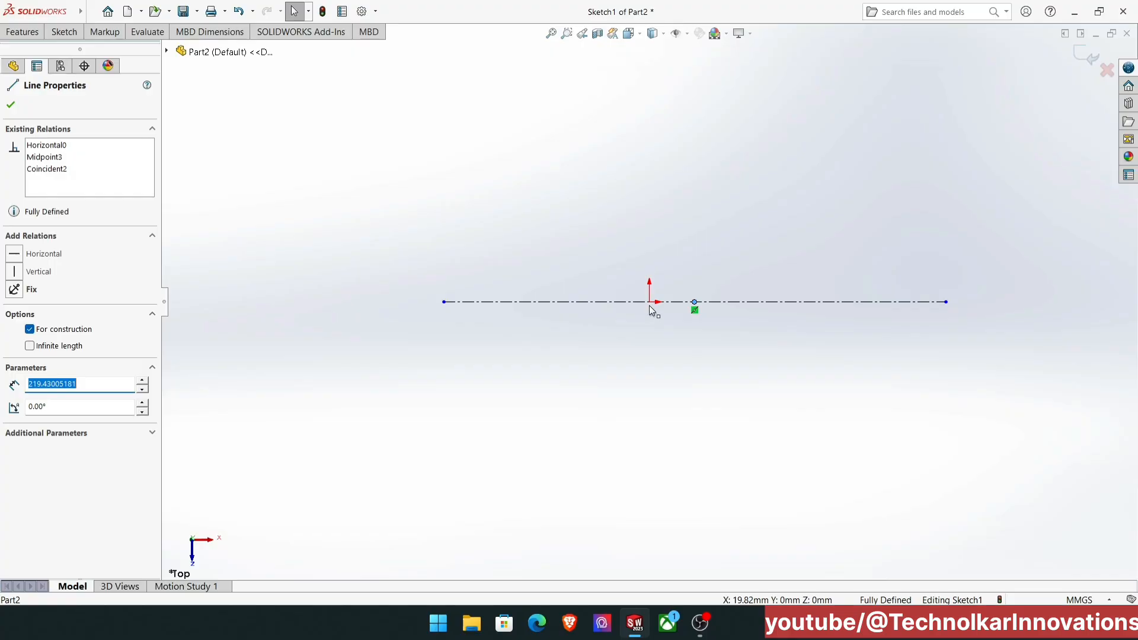
left_click(649, 305, "ctrl")
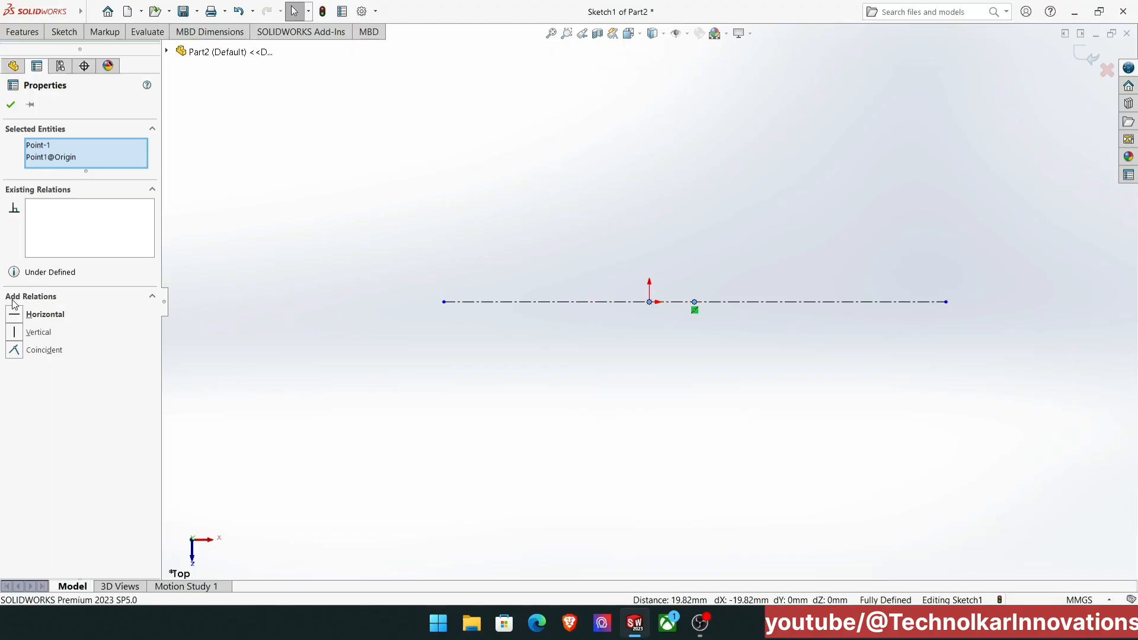
left_click(15, 352)
left_click(453, 444)
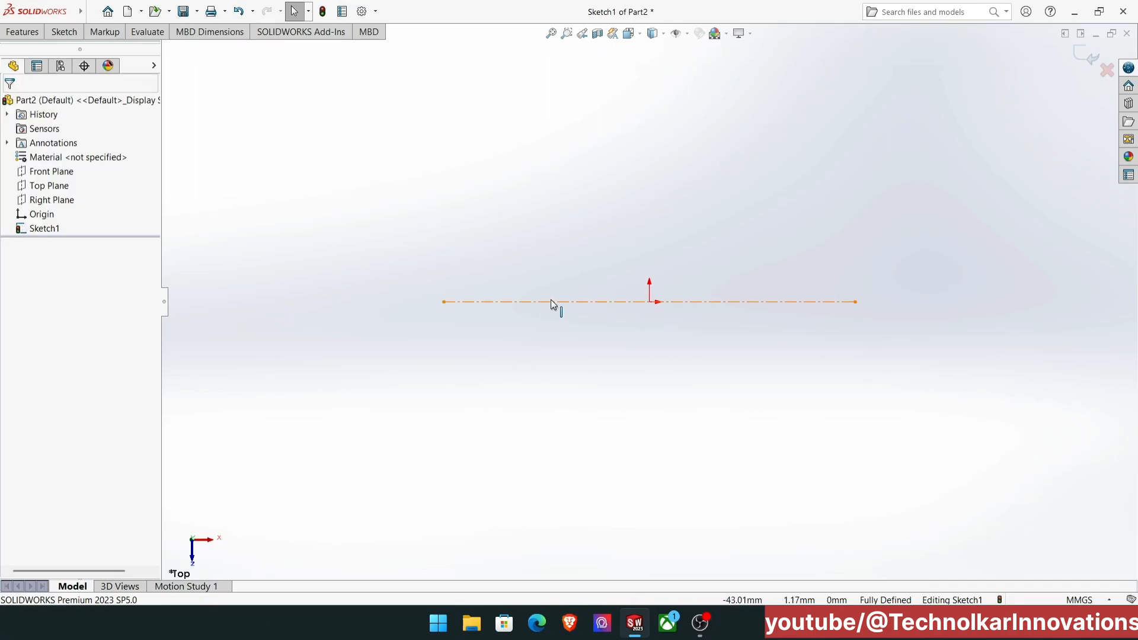
Sketch a vertical centerline about 111 mm long across the horizontal centerline, left of the origin.
left_click(82, 35)
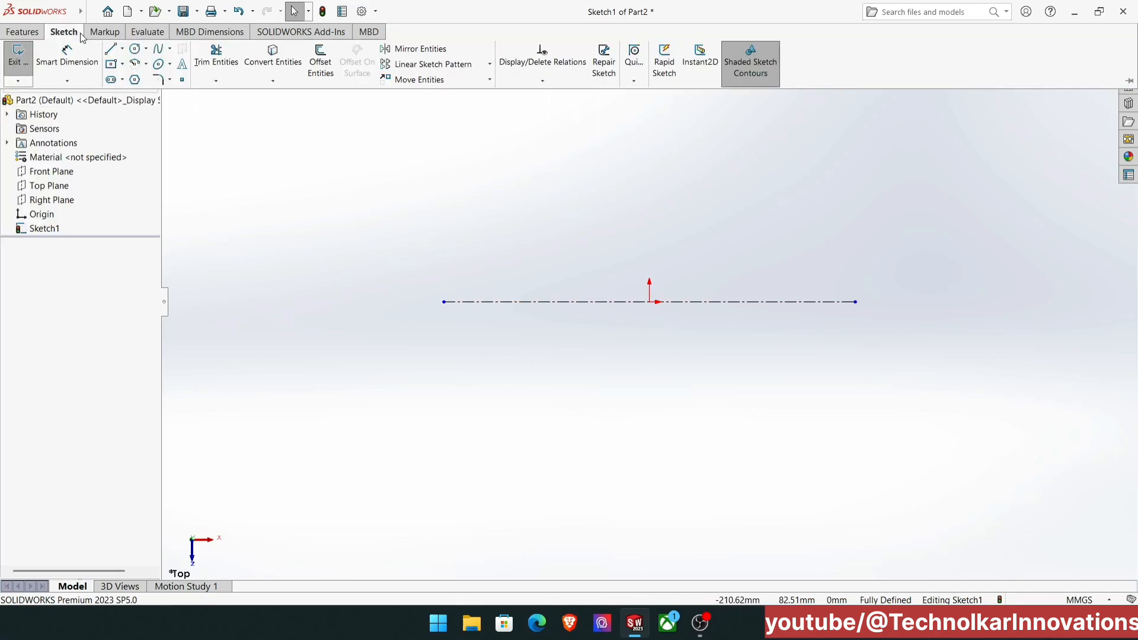
left_click(123, 48)
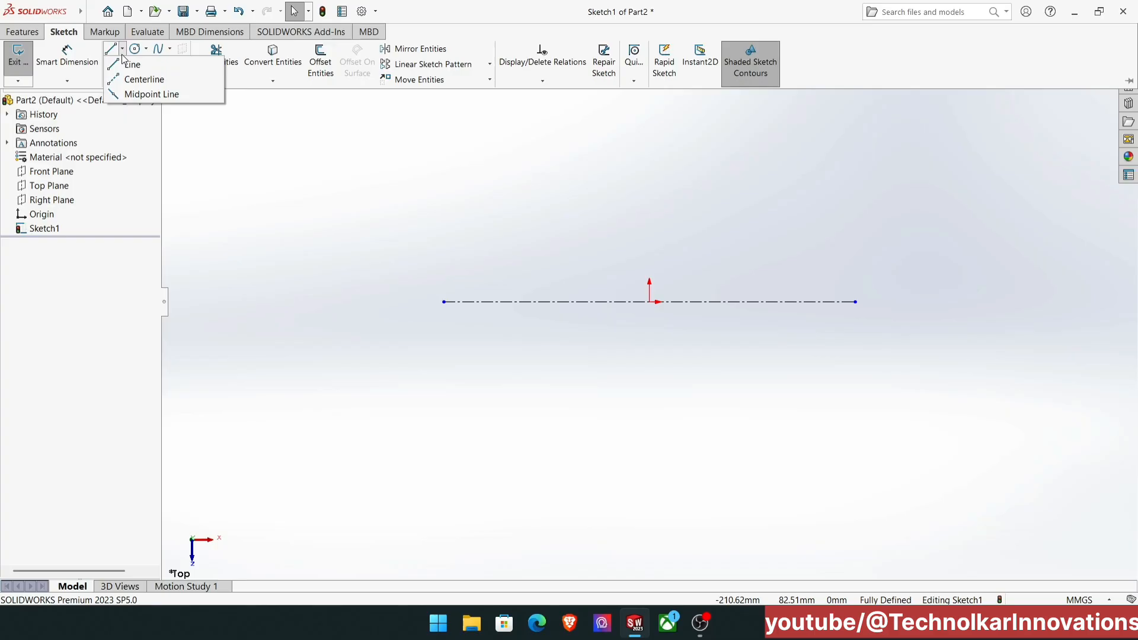
left_click(141, 83)
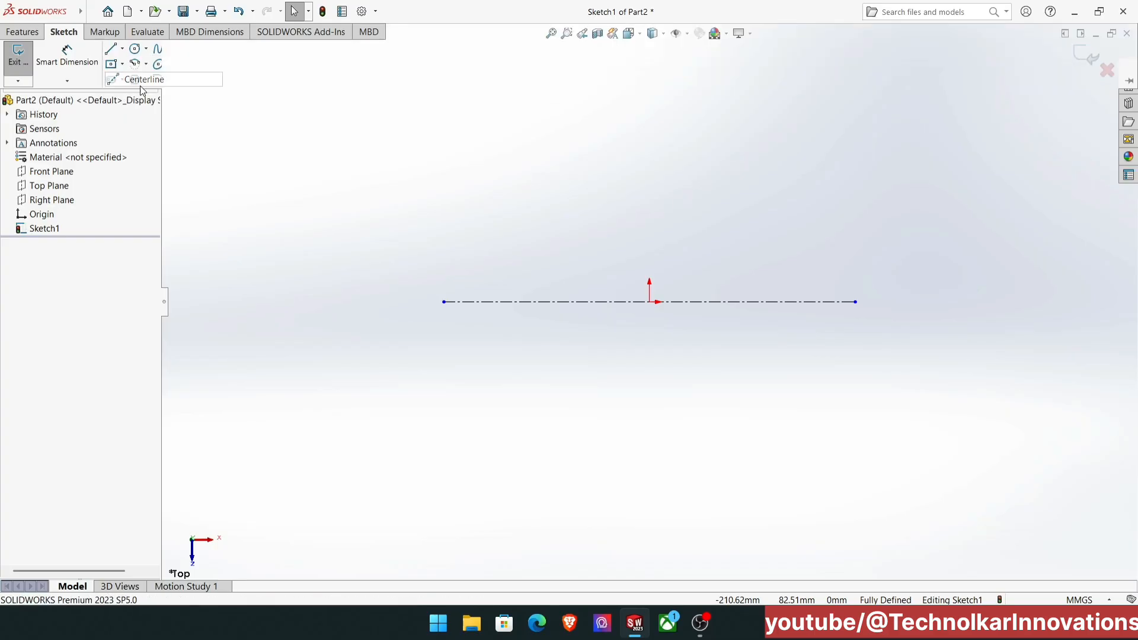
left_click(510, 189)
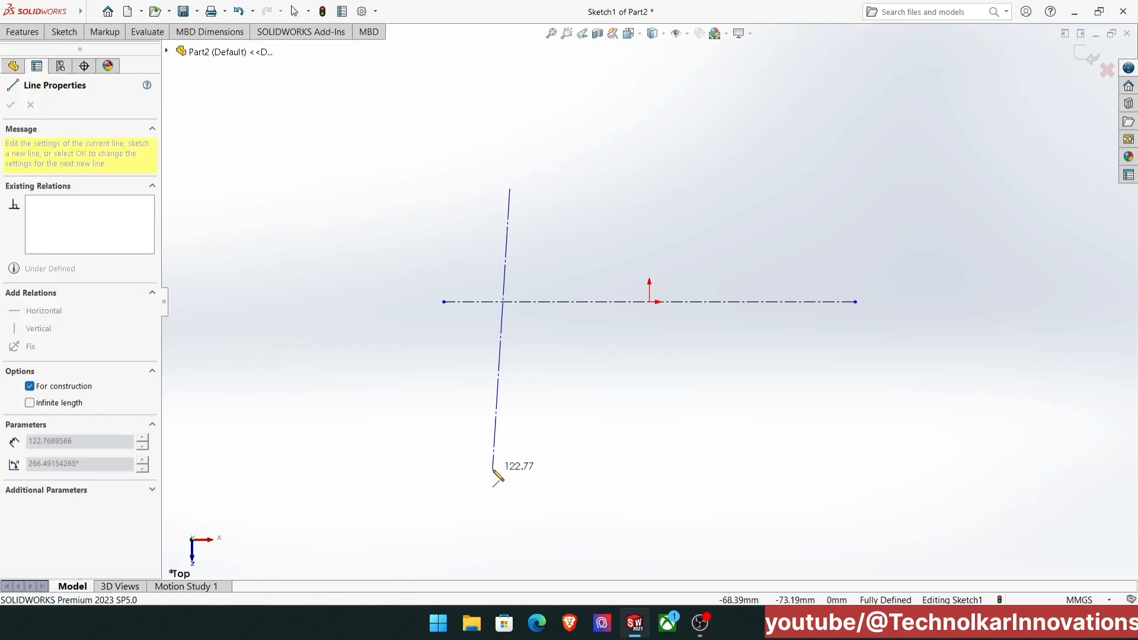
left_click(510, 443)
right_click(510, 444)
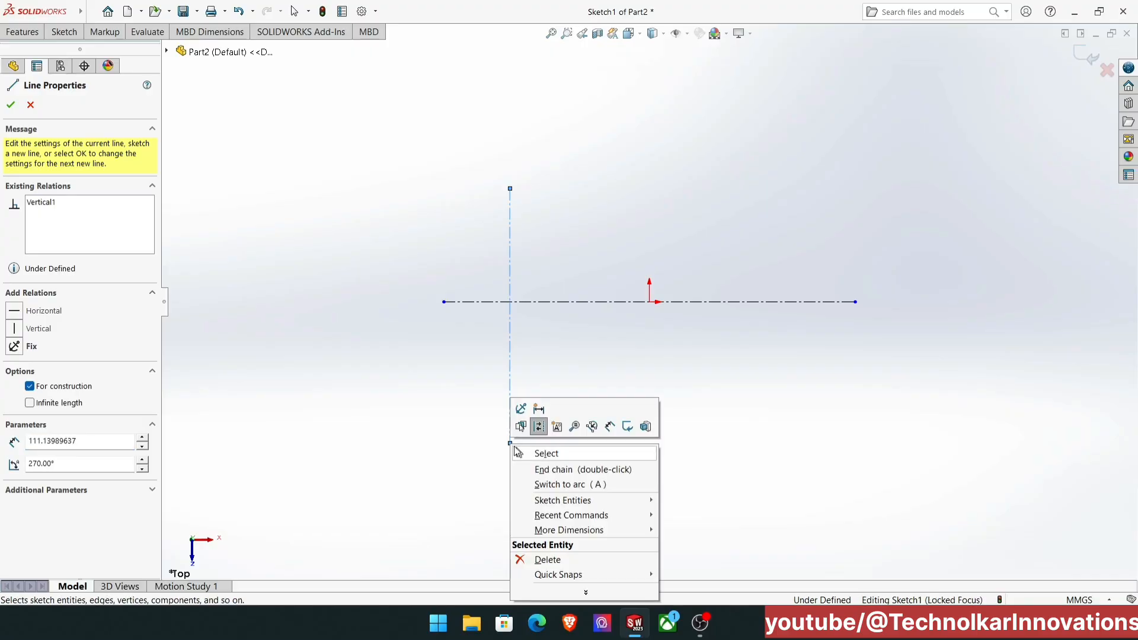
left_click(542, 453)
Sketch a second vertical centerline about 135 mm long across the horizontal centerline, right of the origin.
left_click(64, 32)
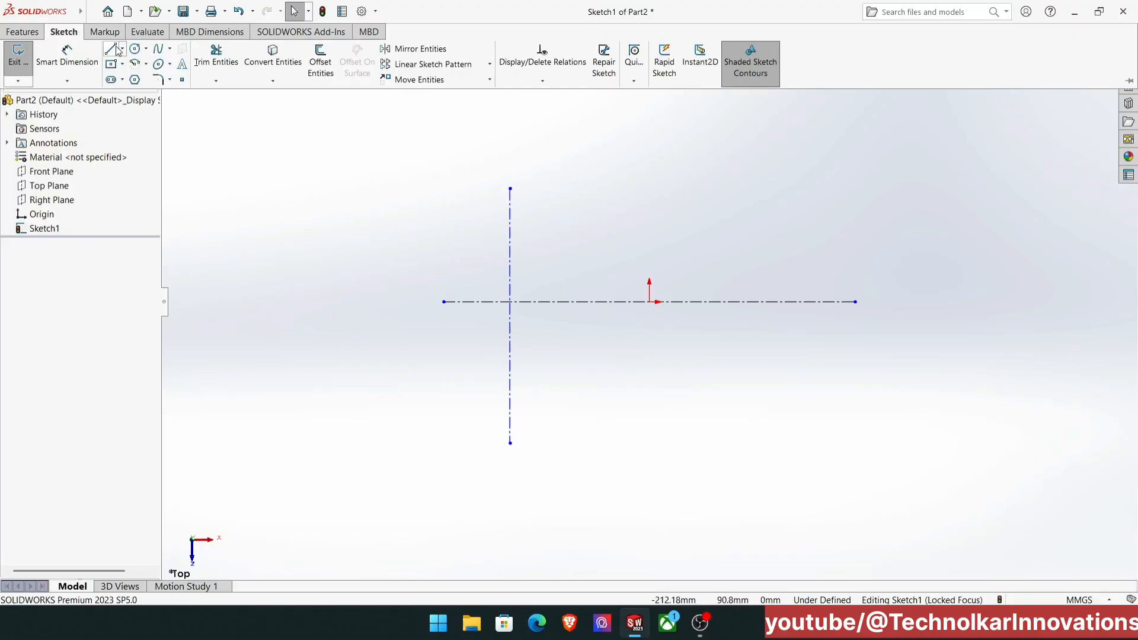
left_click(122, 49)
left_click(137, 81)
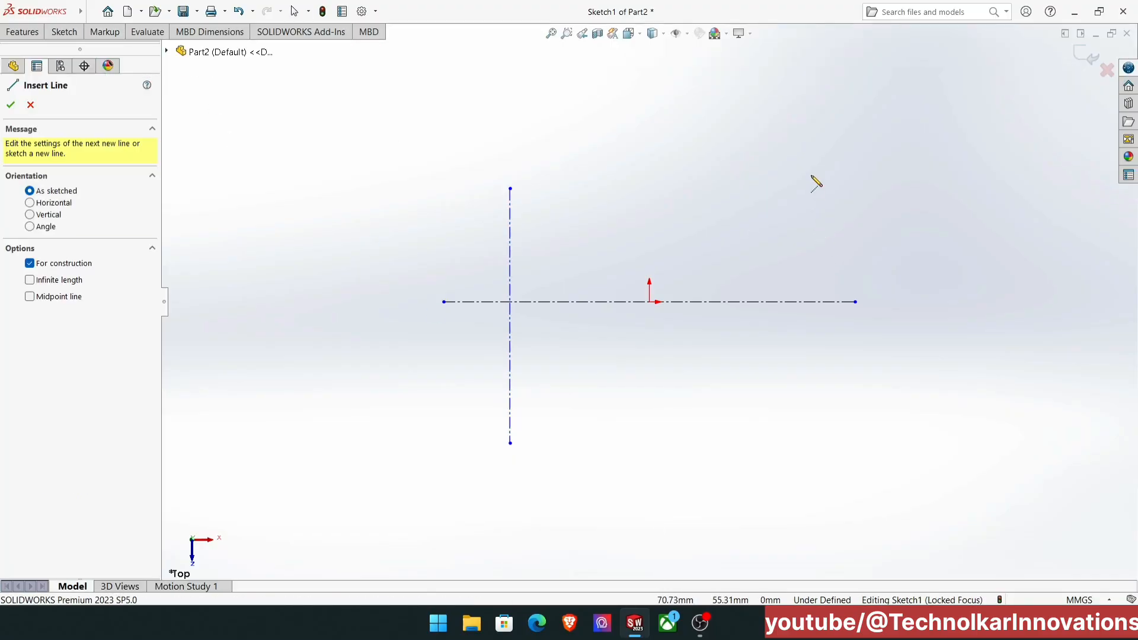
left_click(825, 172)
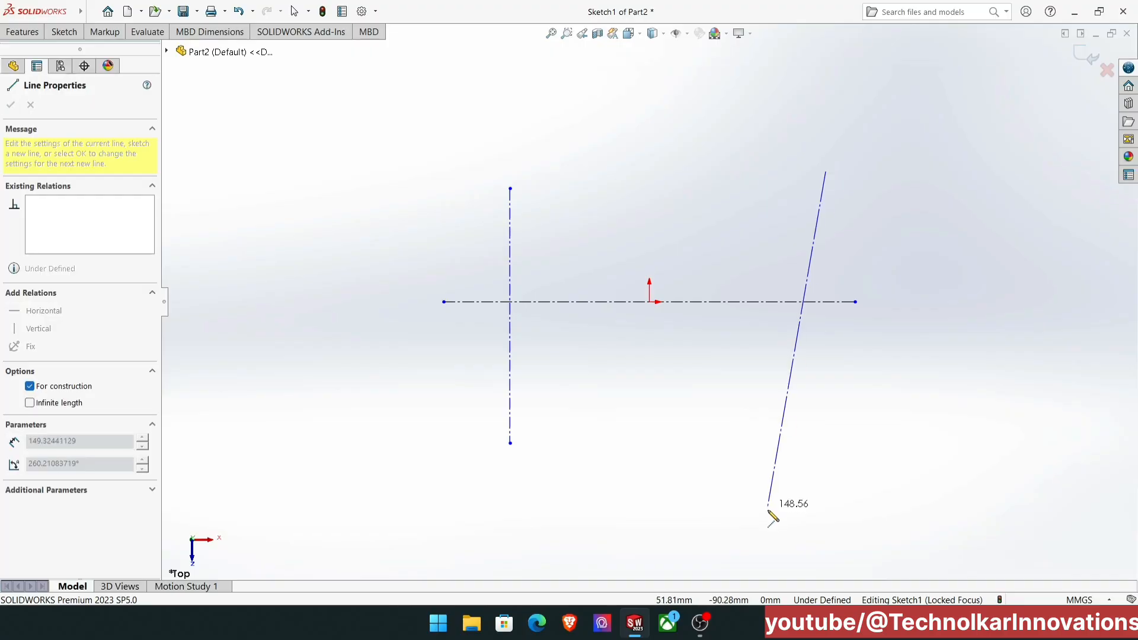
left_click(826, 481)
right_click(828, 482)
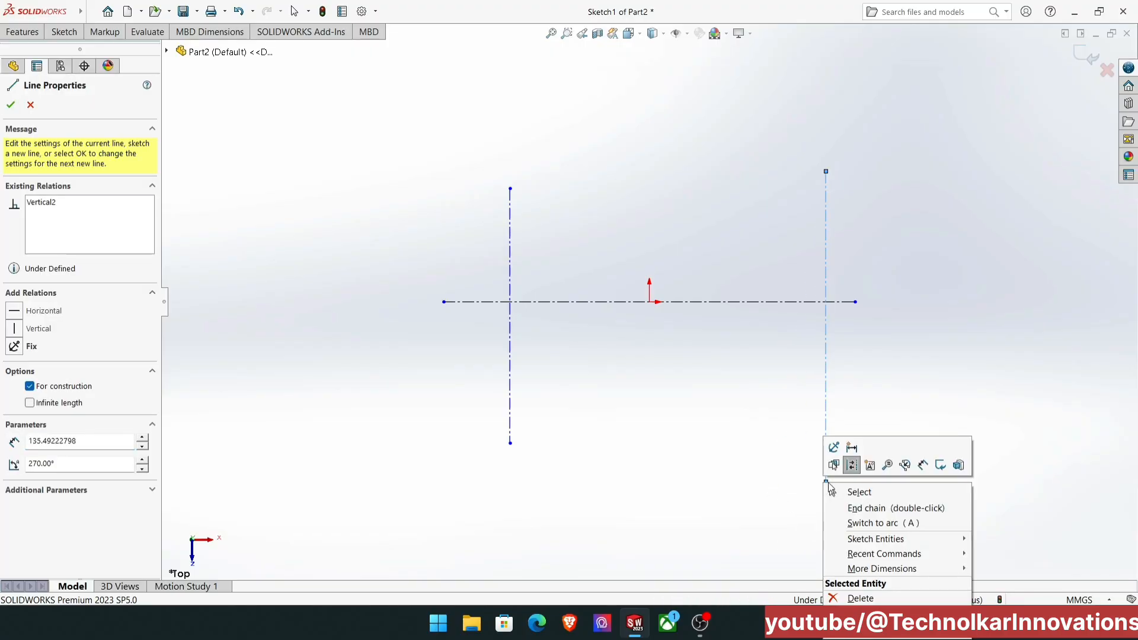
left_click(841, 489)
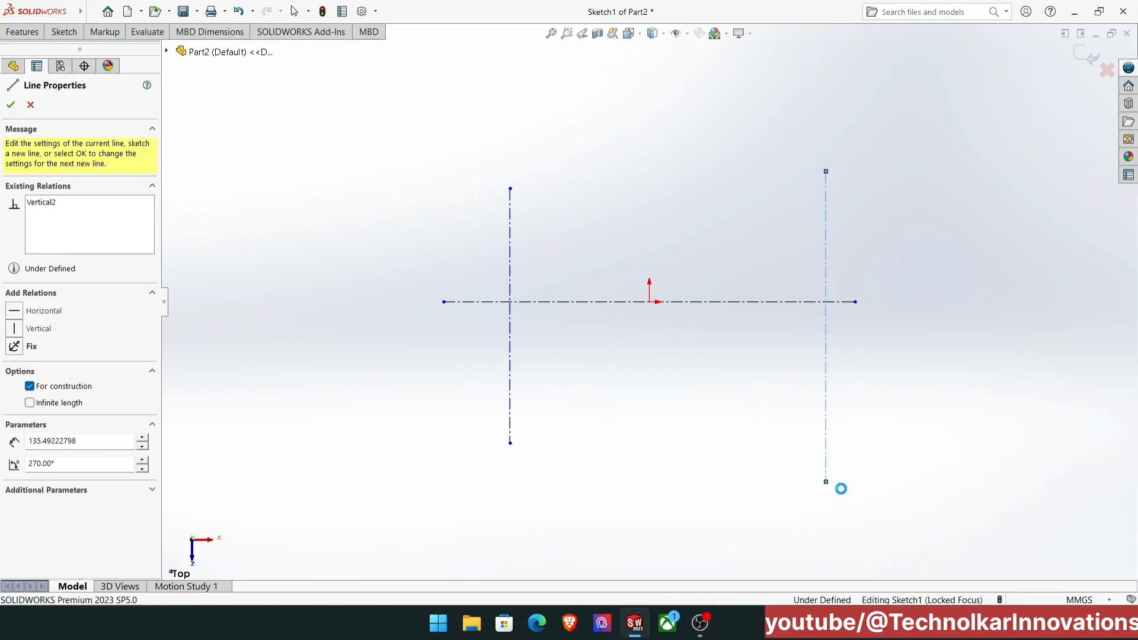
Sketch circles centered on the left and right centerline intersections, with radii of about 33 mm and 35 mm respectively.
left_click(50, 32)
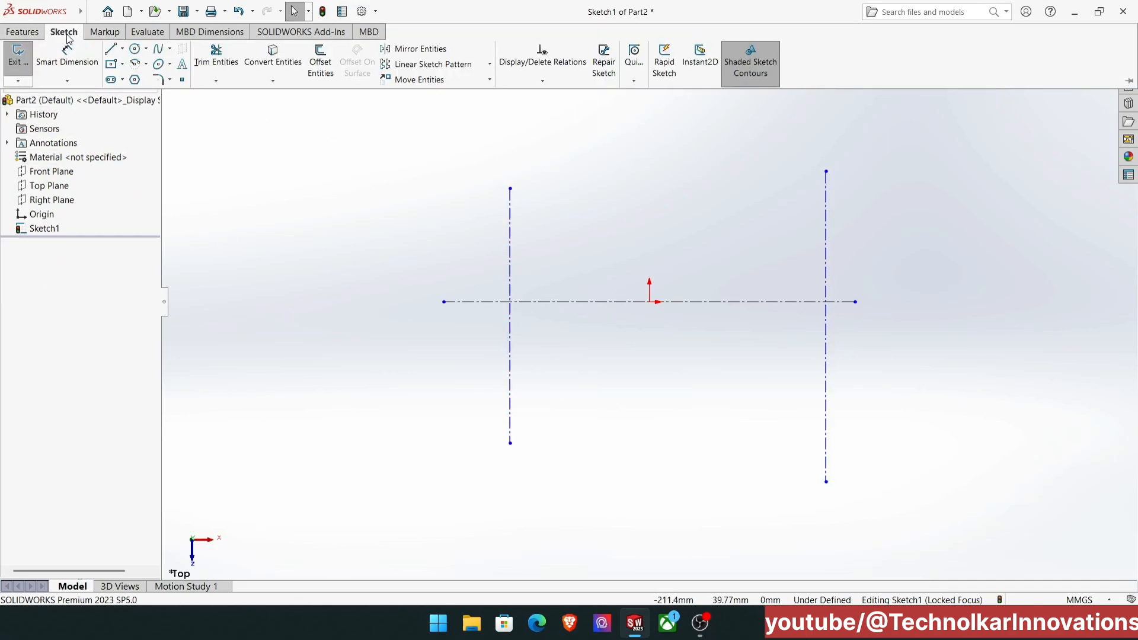
left_click(136, 52)
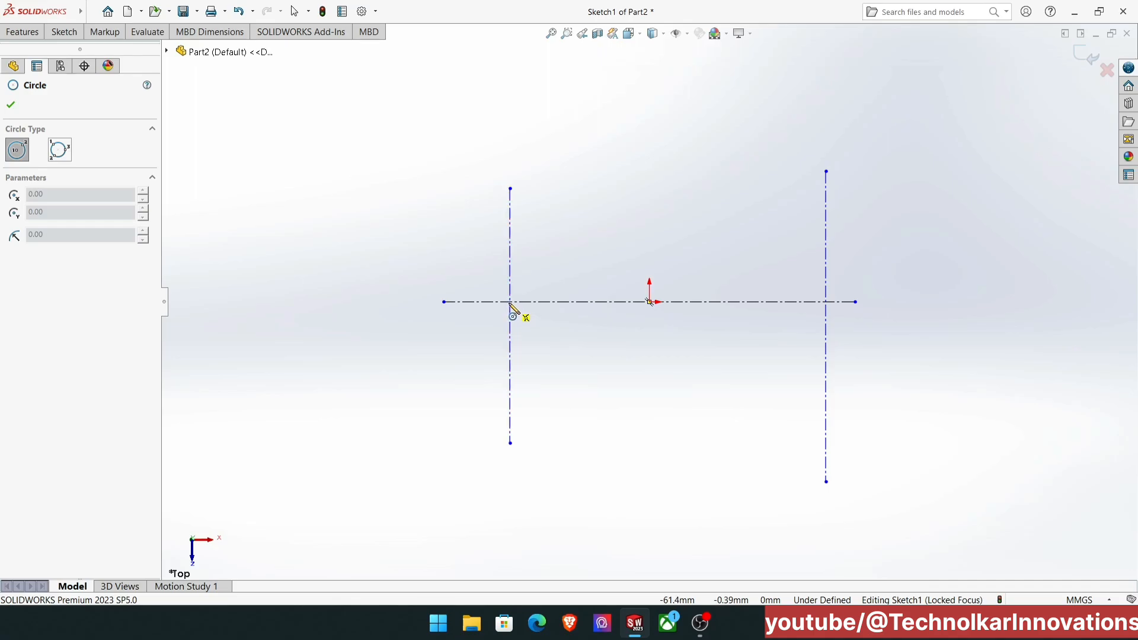
left_click(511, 302)
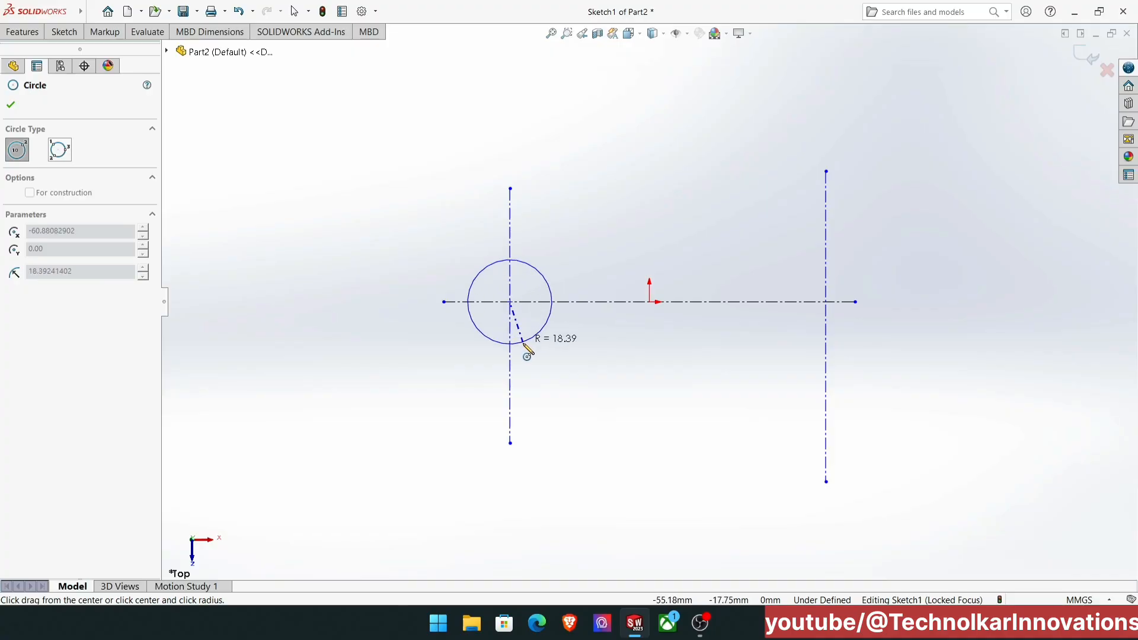
left_click(537, 376)
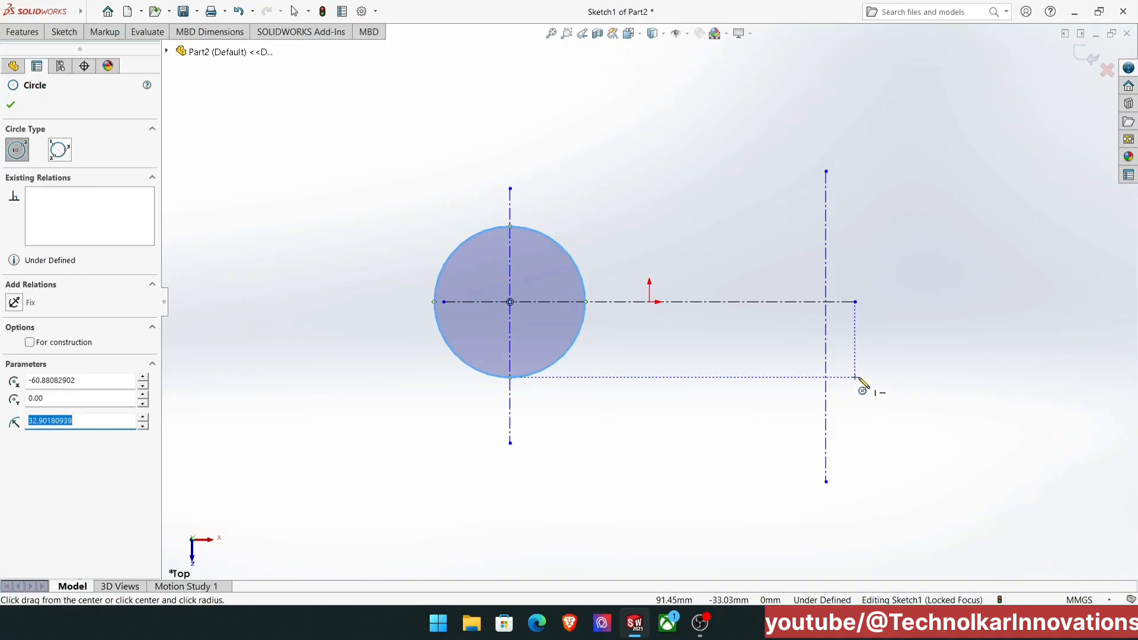
left_click(827, 302)
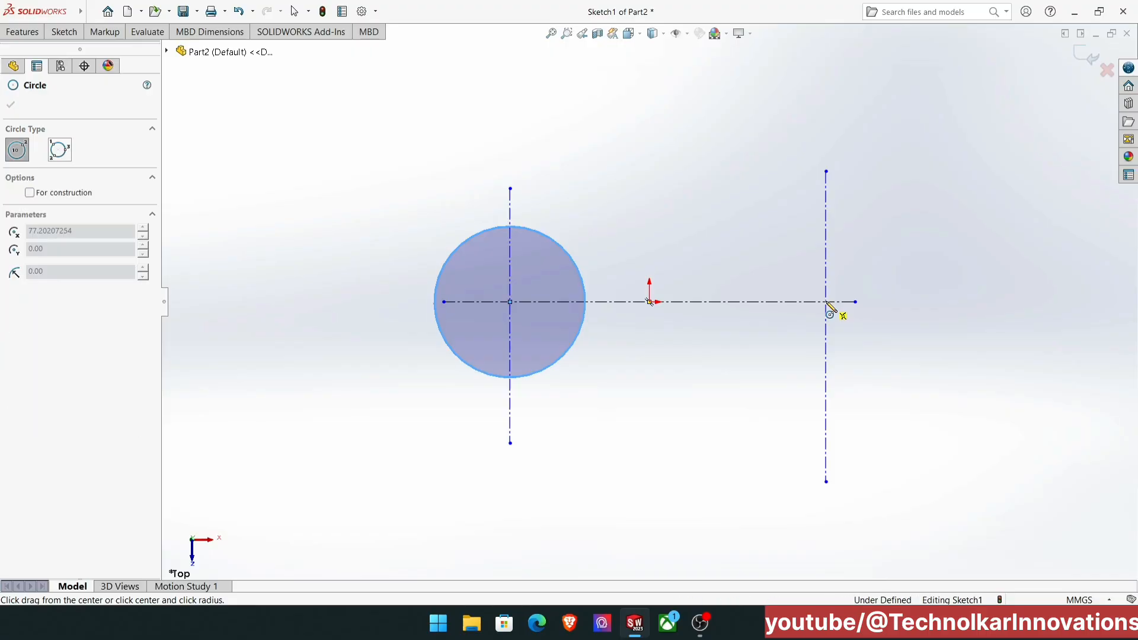
left_click(854, 376)
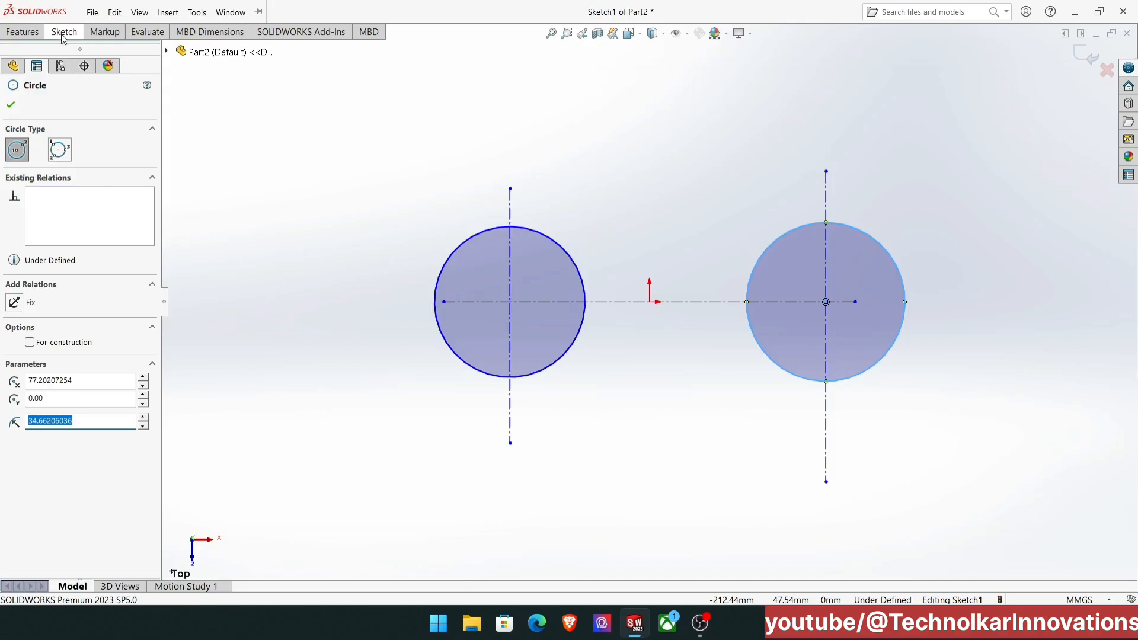
Dimension the left vertical centerline 70 mm from the origin.
left_click(62, 32)
key("Escape")
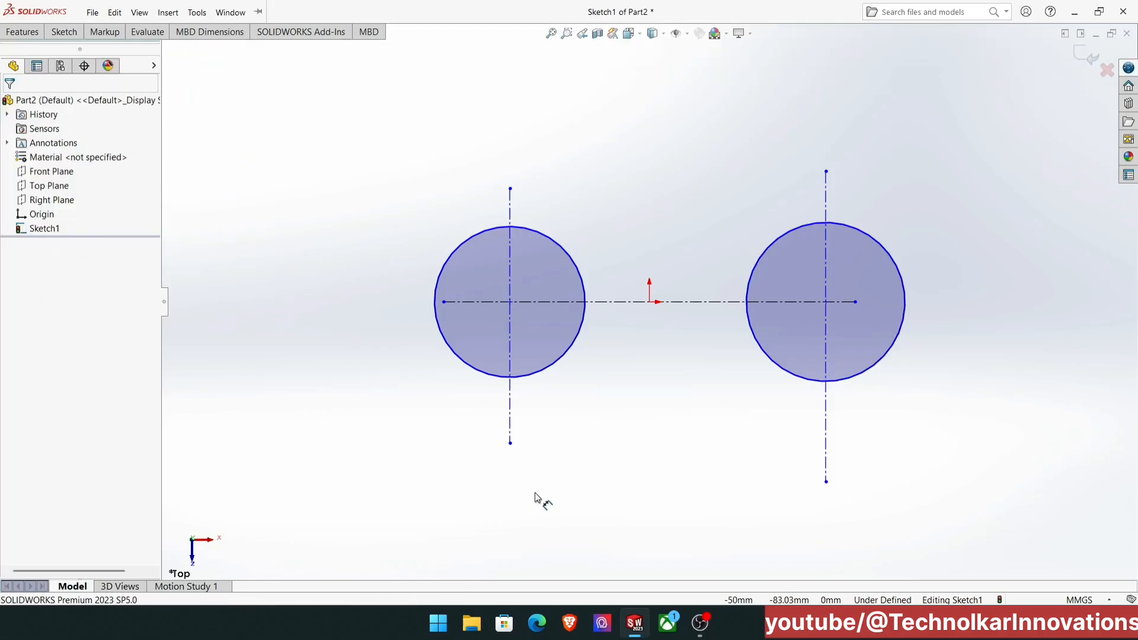
left_click(514, 413)
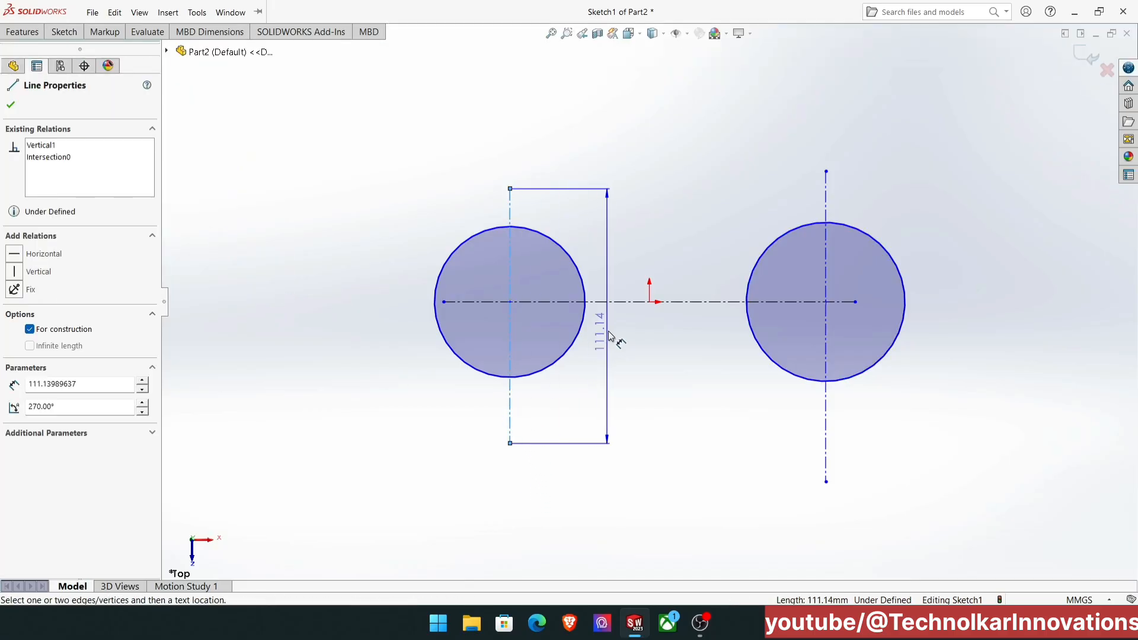
left_click(650, 302)
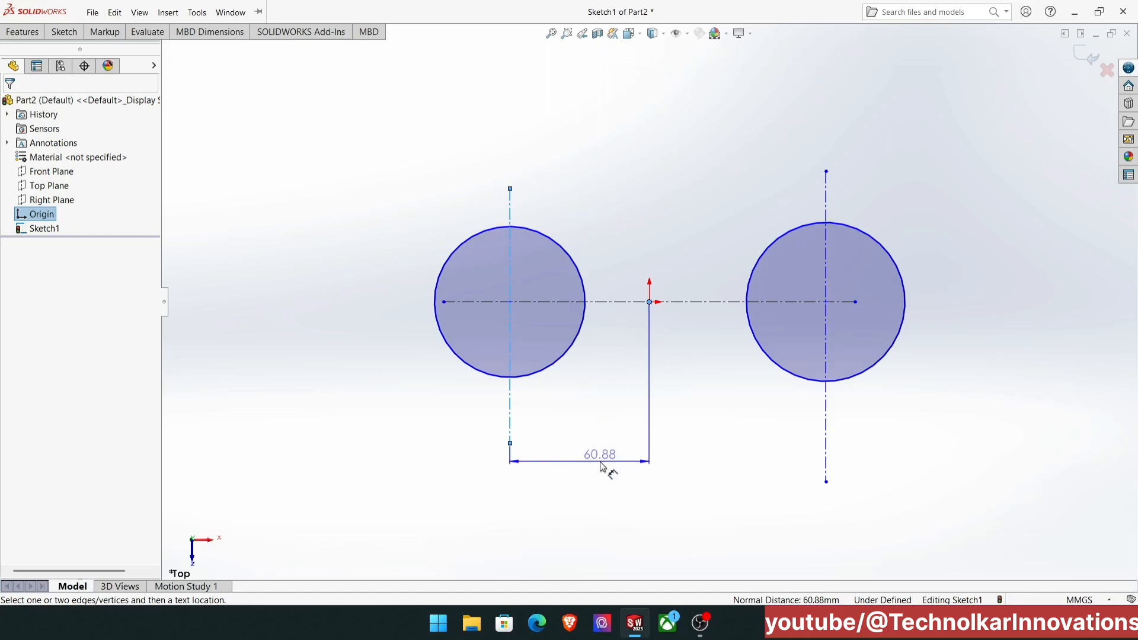
left_click(594, 486)
type("70")
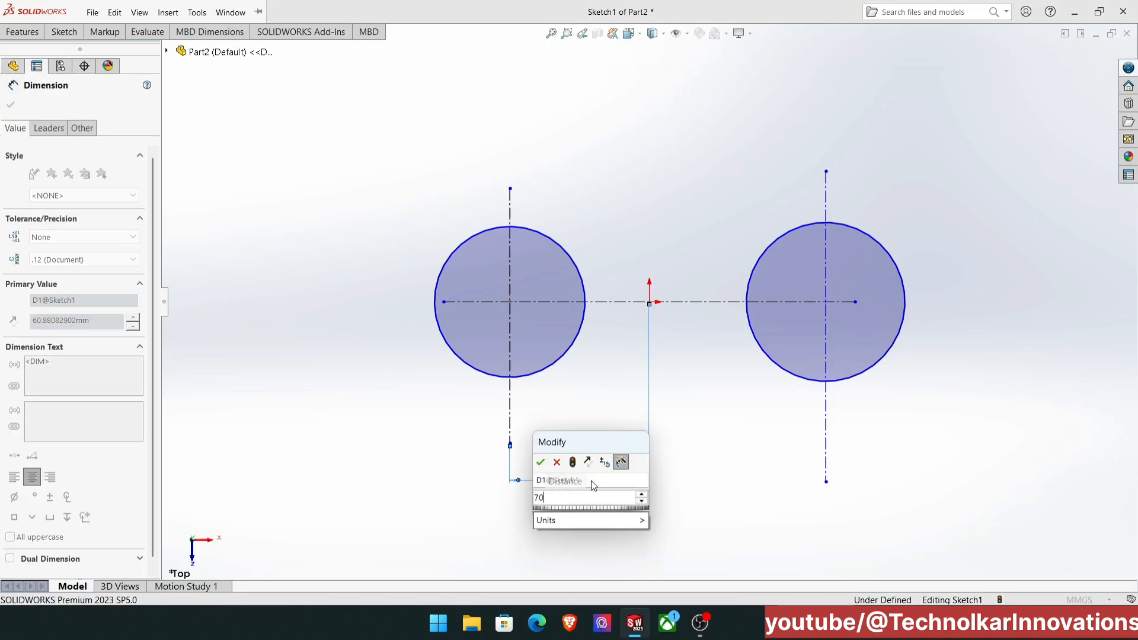
key("Return")
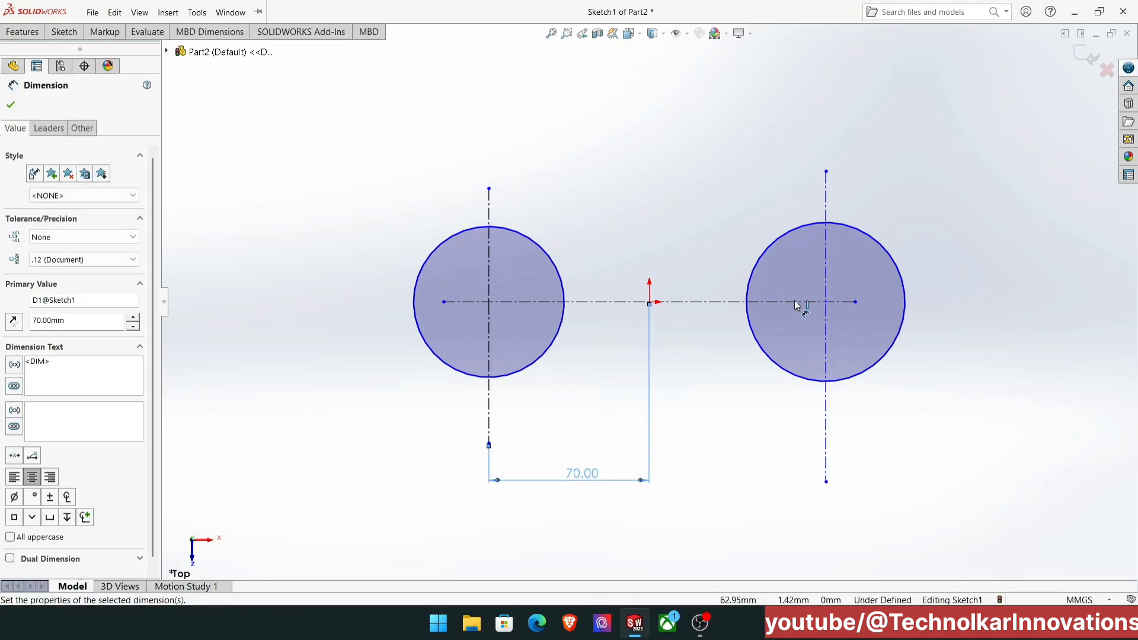
Dimension the right vertical centerline 80 mm from the origin.
left_click(826, 323)
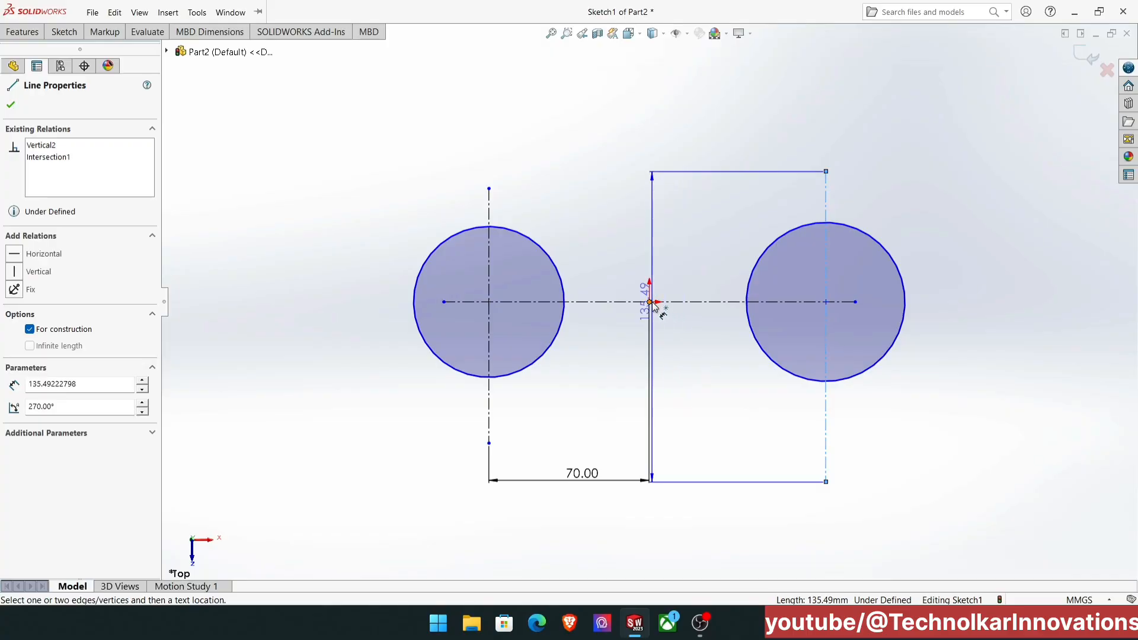
left_click(650, 305)
left_click(681, 401)
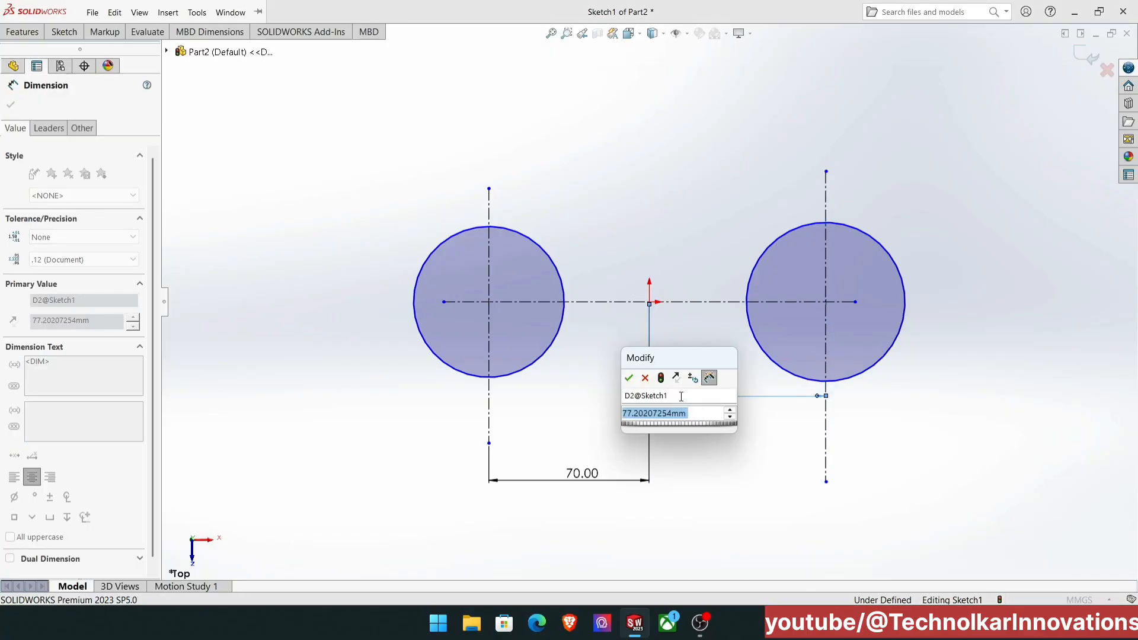
type("70")
key("Return")
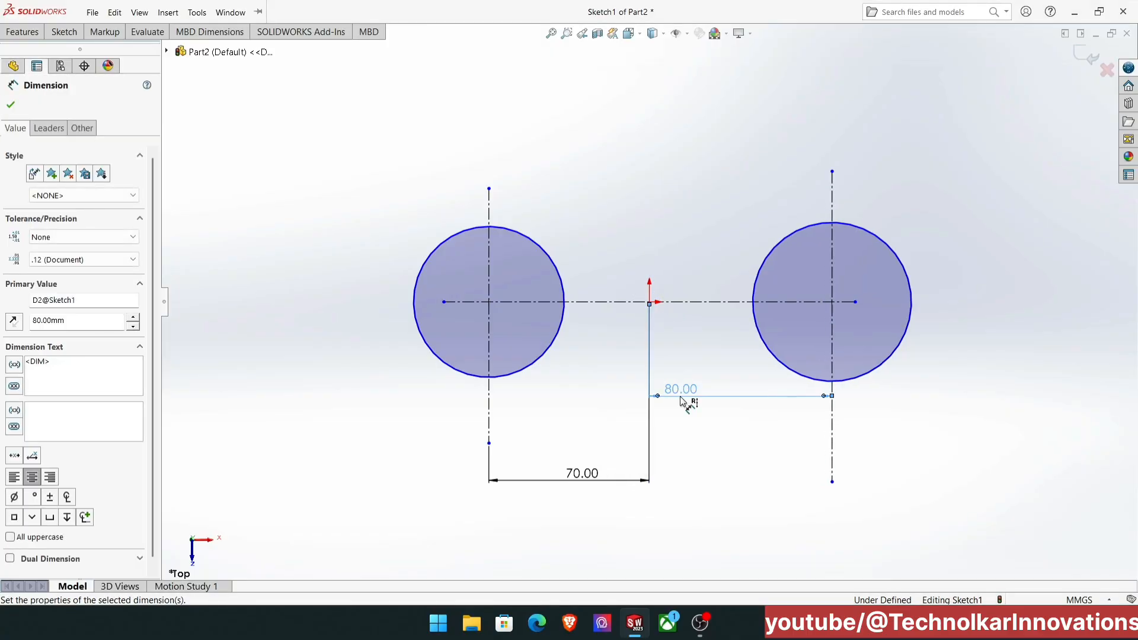
Dimension the left circle's diameter as 65 mm.
left_click(563, 286)
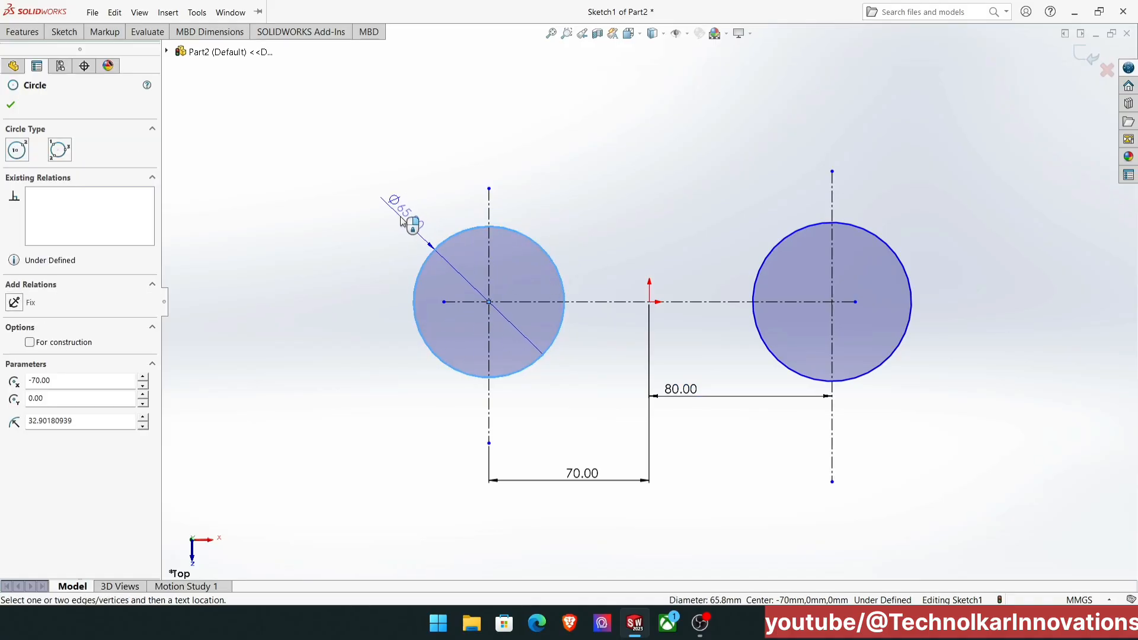
left_click(401, 221)
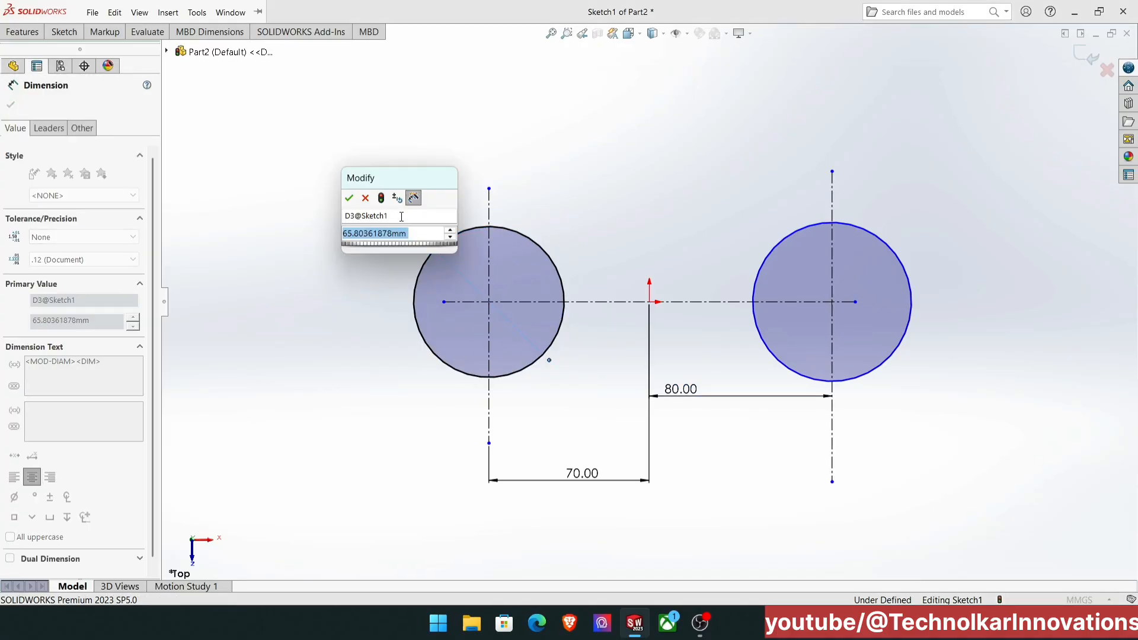
type("65")
key("Return")
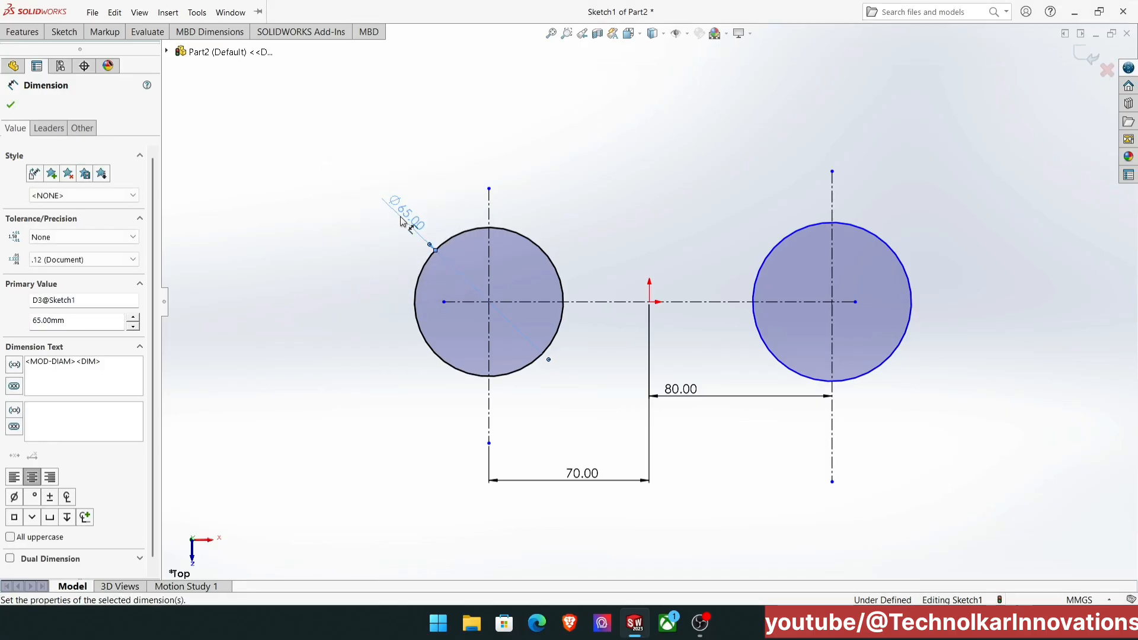
Dimension the right circle's diameter as 50 mm and end dimensioning.
left_click(860, 228)
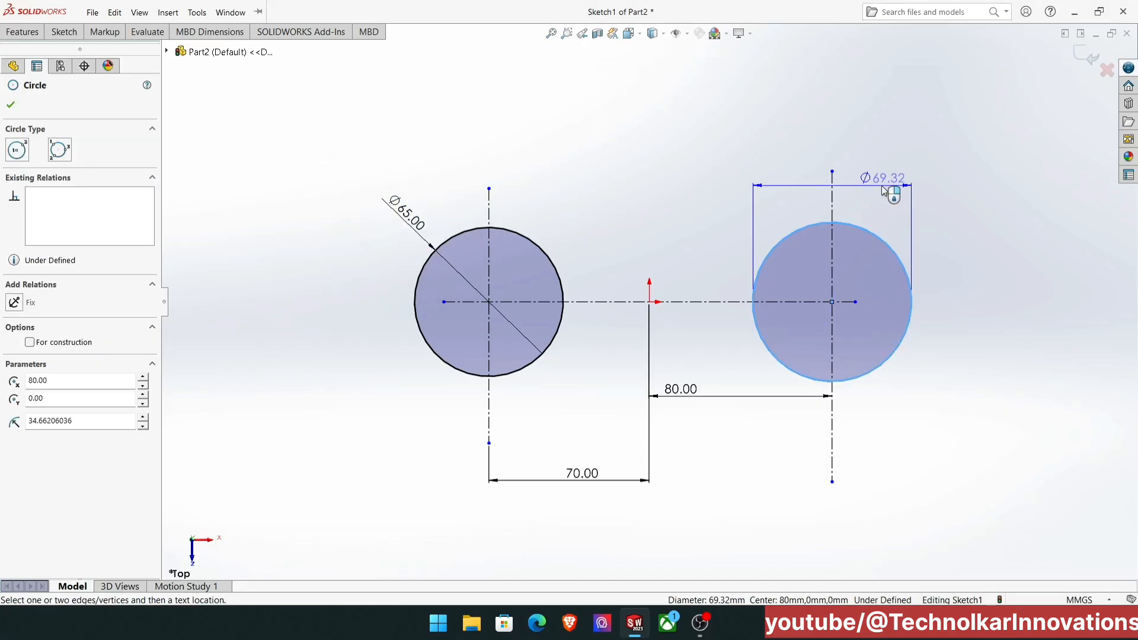
left_click(883, 189)
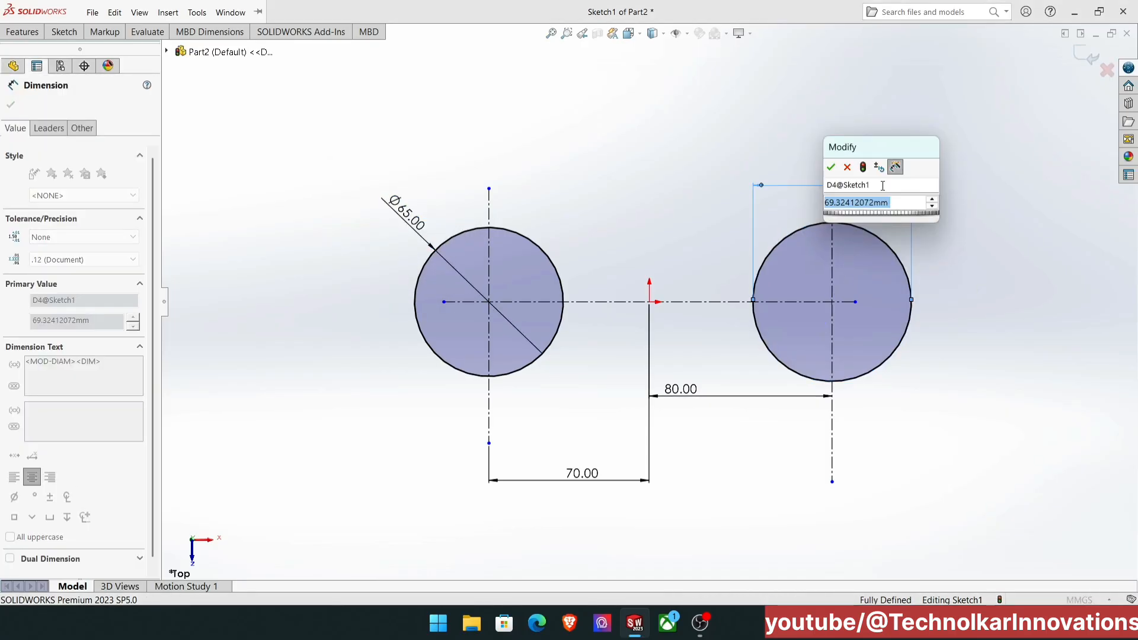
type("50")
key("Return")
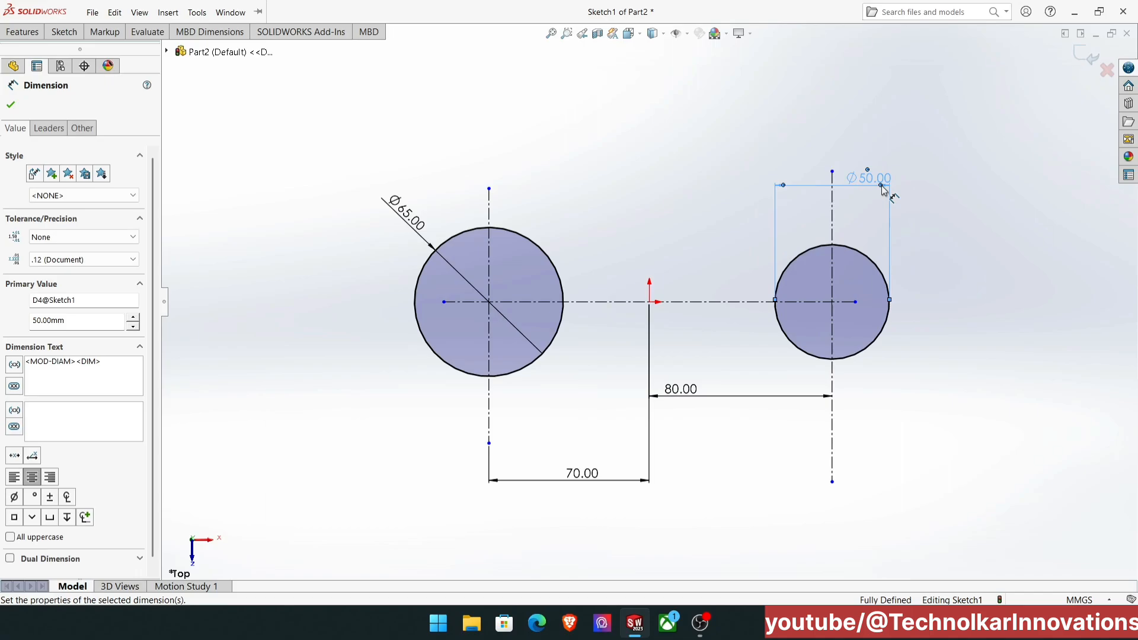
left_click(622, 212)
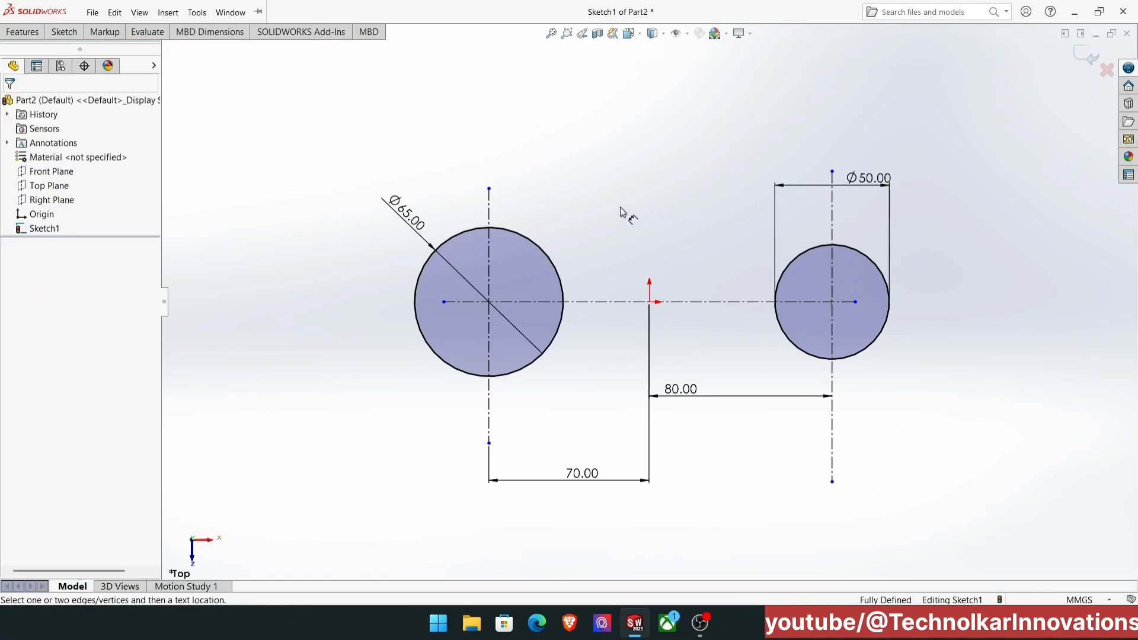
key("Escape")
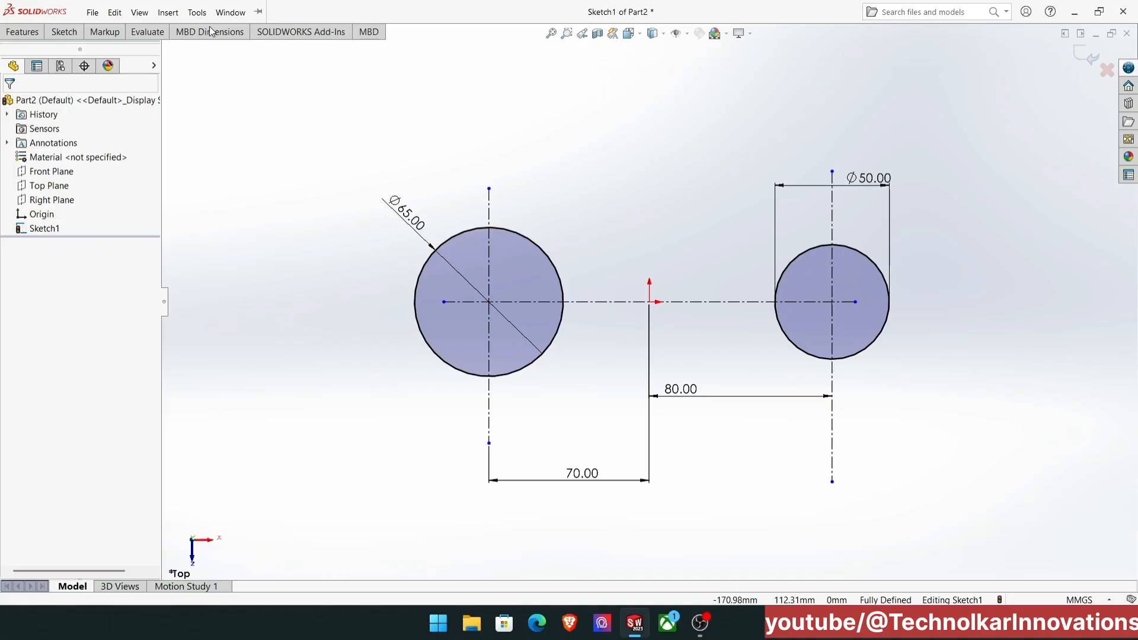
Draw a line tangent to both circles, connecting the top of the left circle to the top of the right circle.
left_click(65, 32)
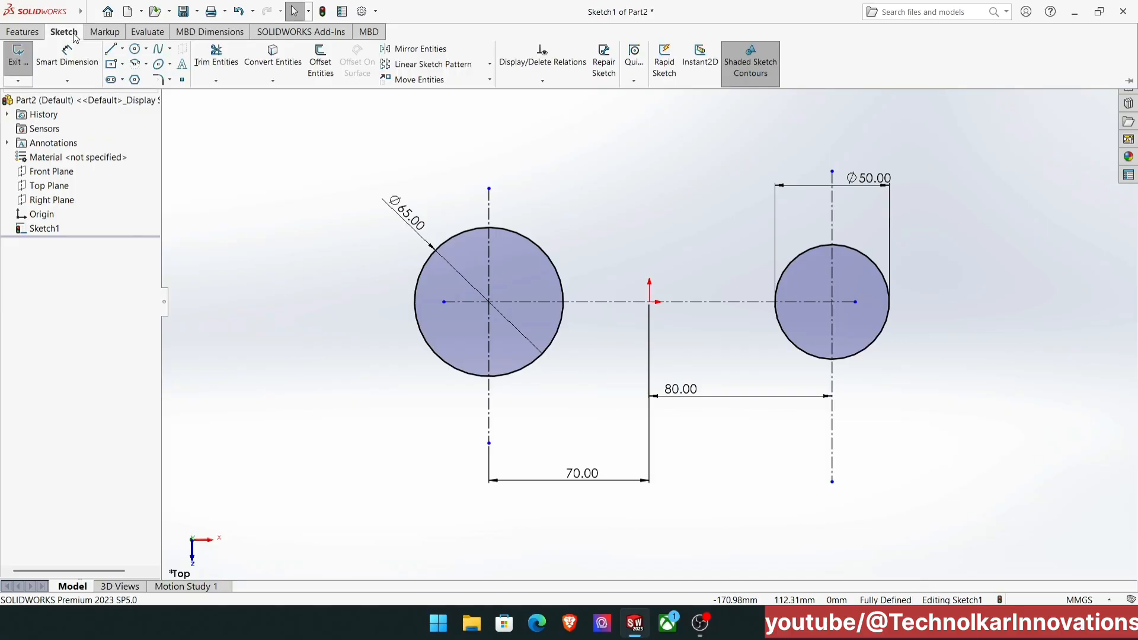
left_click(111, 51)
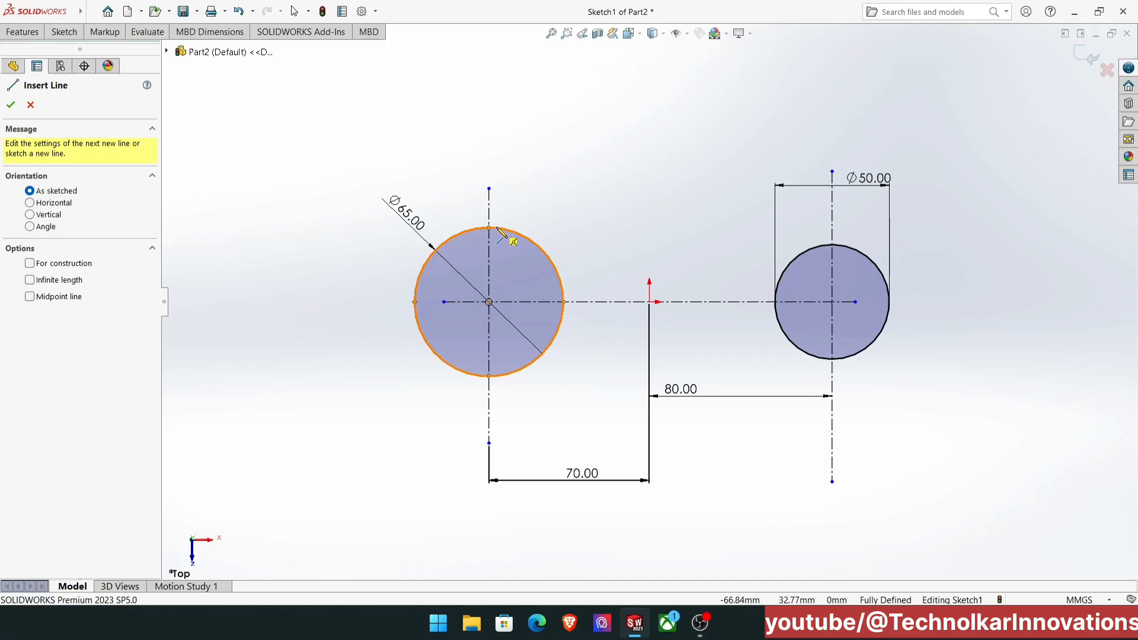
left_click(495, 229)
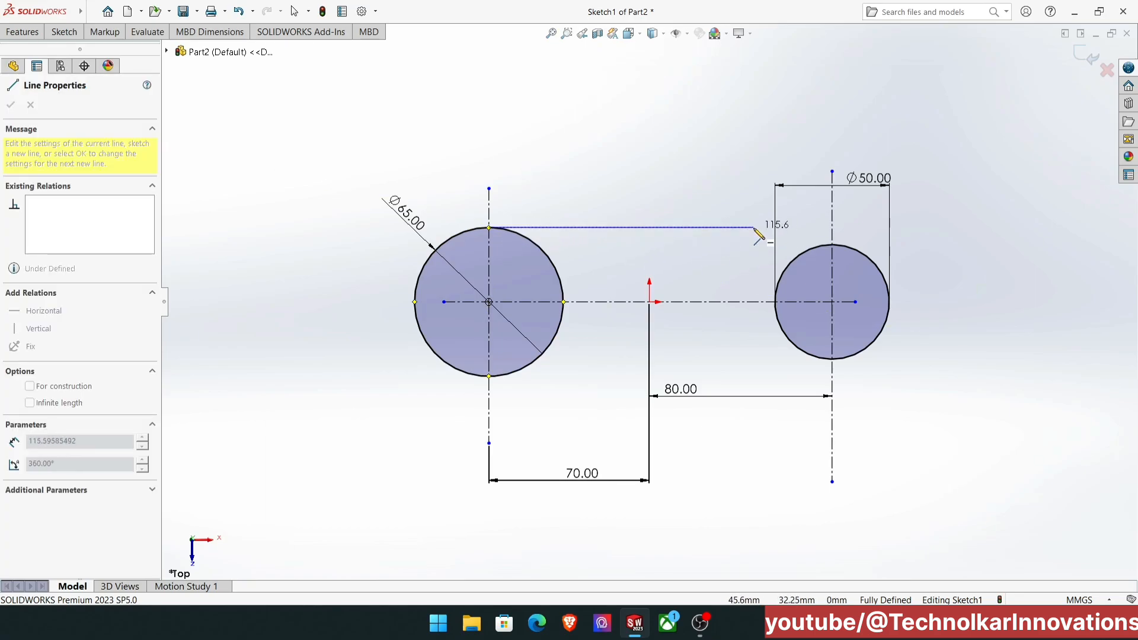
left_click(825, 245)
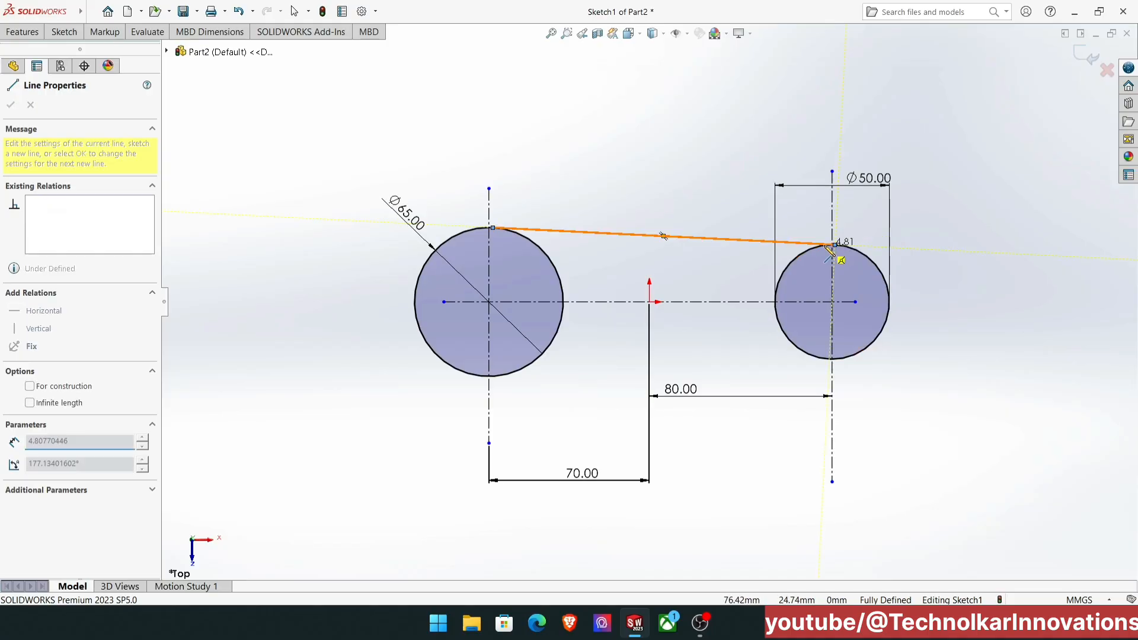
right_click(828, 250)
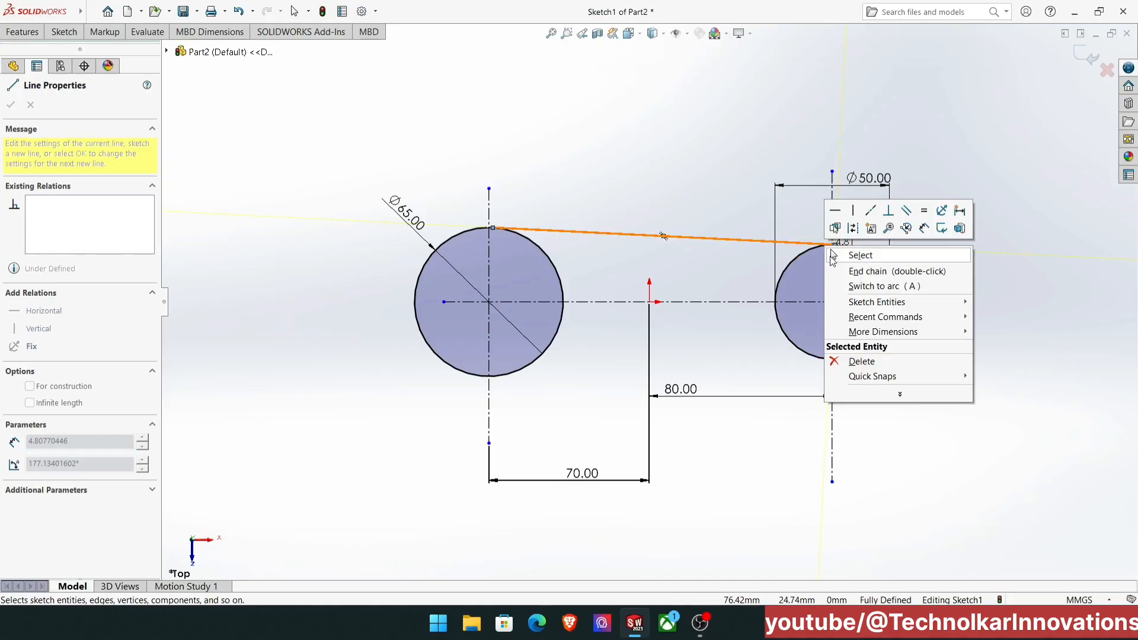
left_click(833, 256)
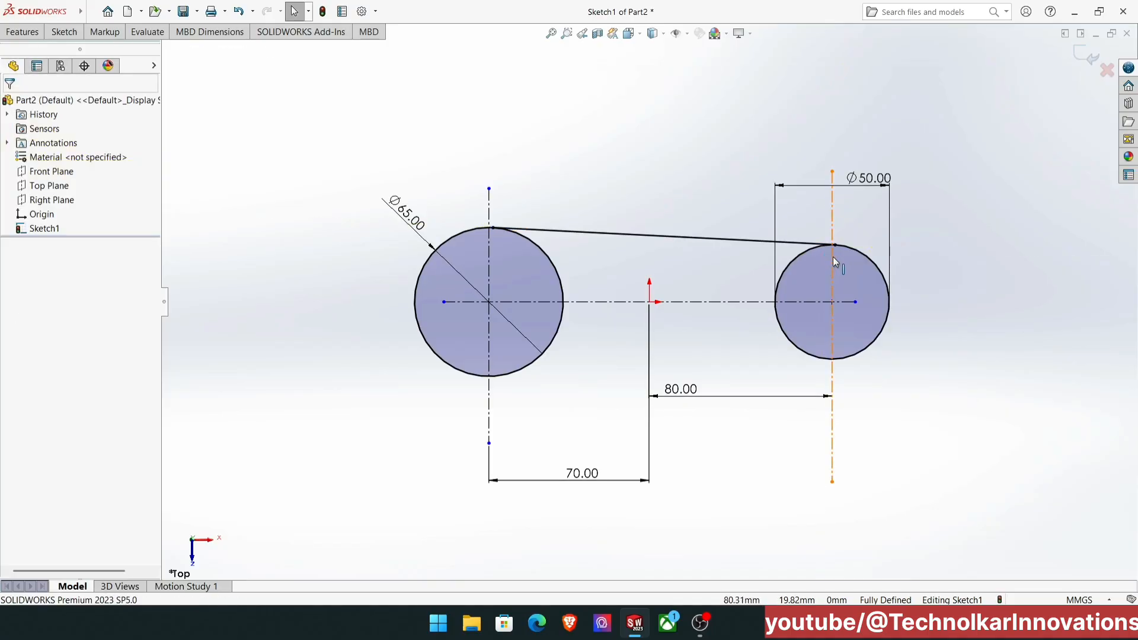
Sketch a free sloping line about 219 mm long below both circles, extending beyond their vertical centerlines.
left_click(80, 34)
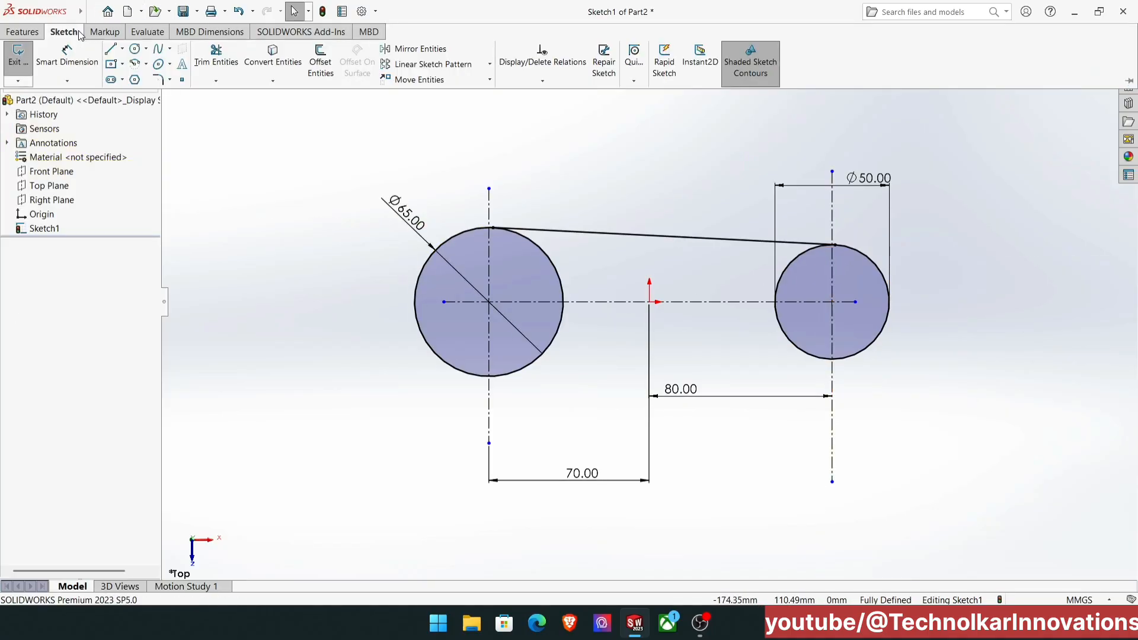
left_click(112, 50)
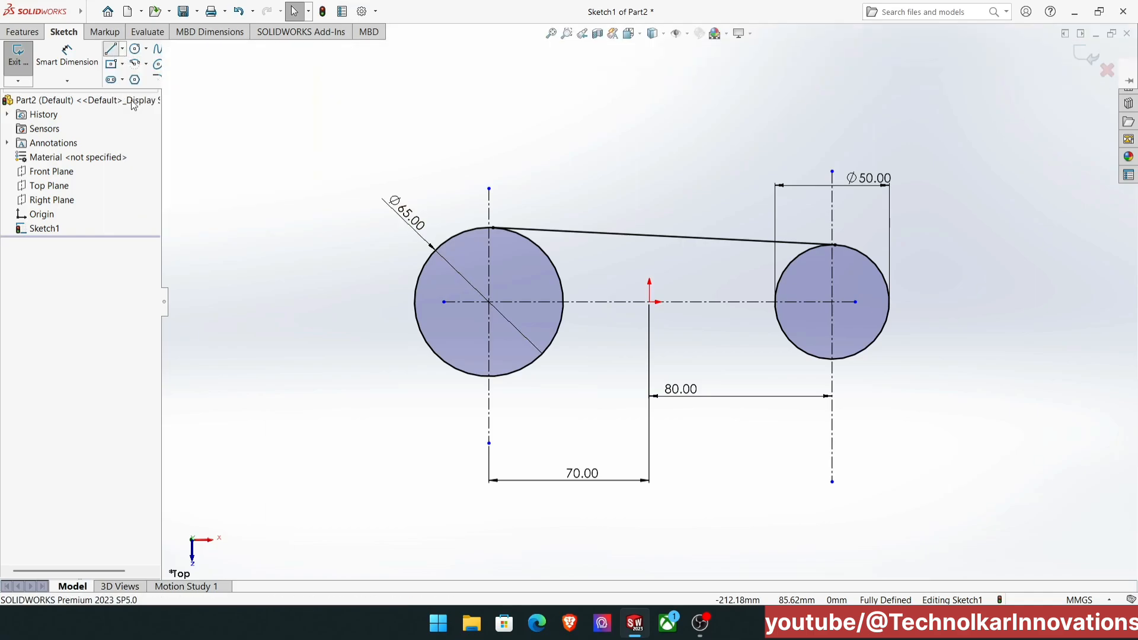
left_click(433, 393)
left_click(930, 456)
right_click(930, 456)
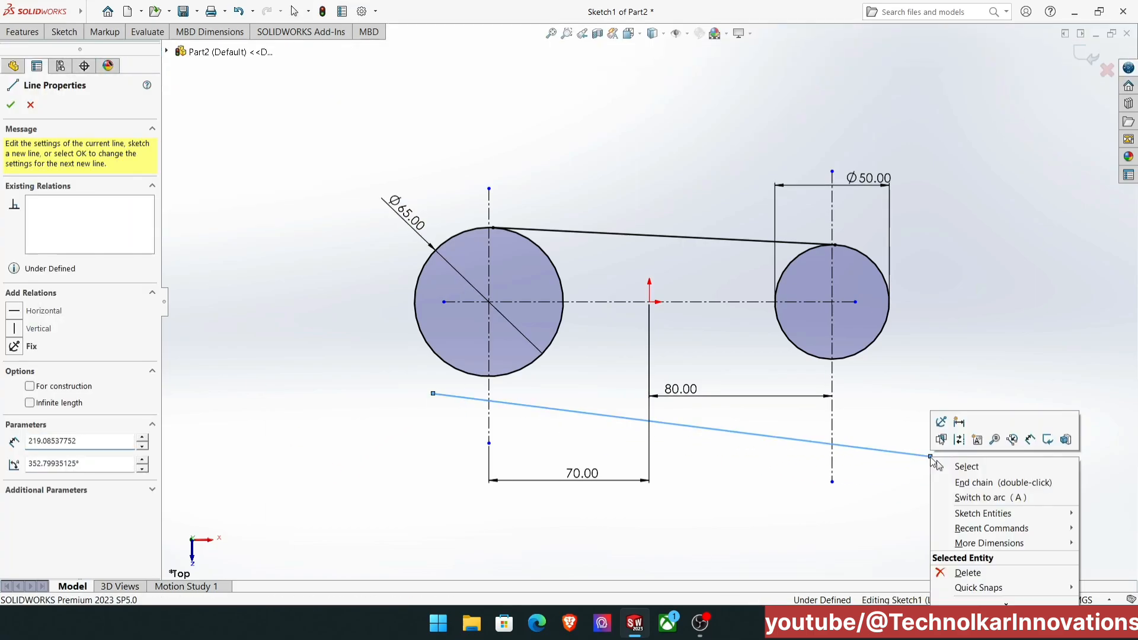
left_click(963, 466)
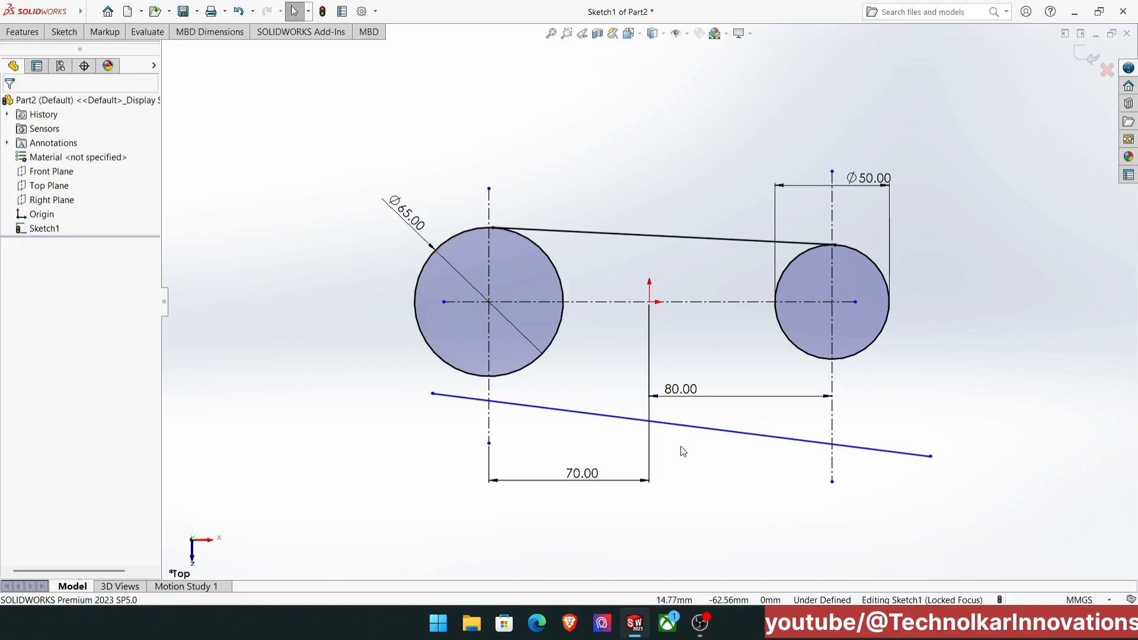
Add a tangent relation between the lower sloping line and the 65 mm circle.
left_click(522, 409)
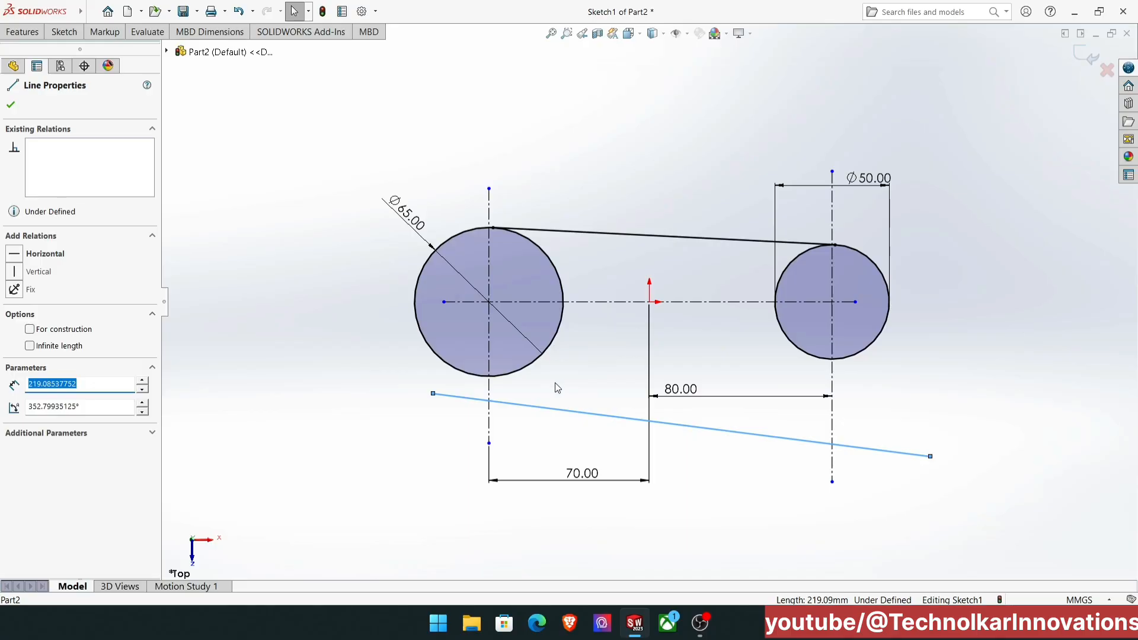
left_click(551, 344, "ctrl")
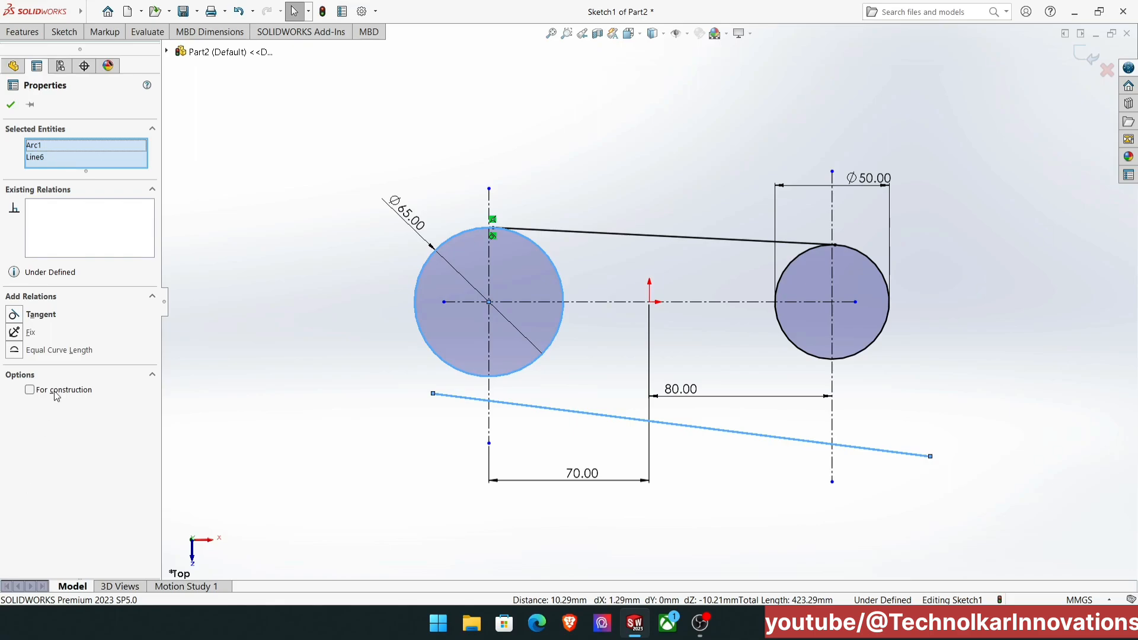
left_click(40, 315)
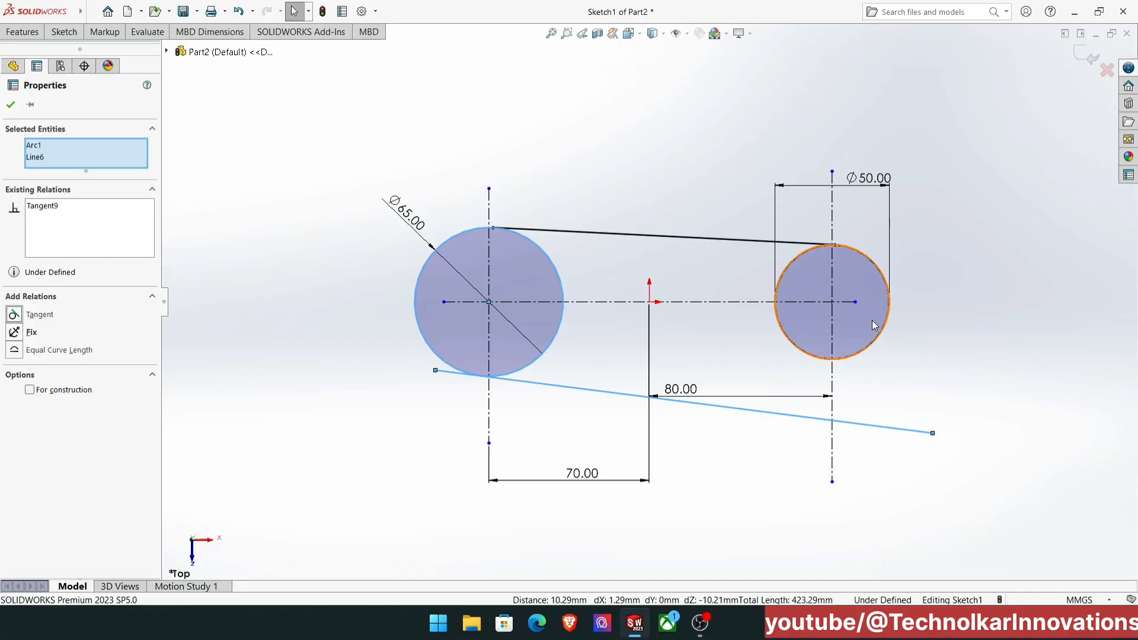
left_click(916, 370)
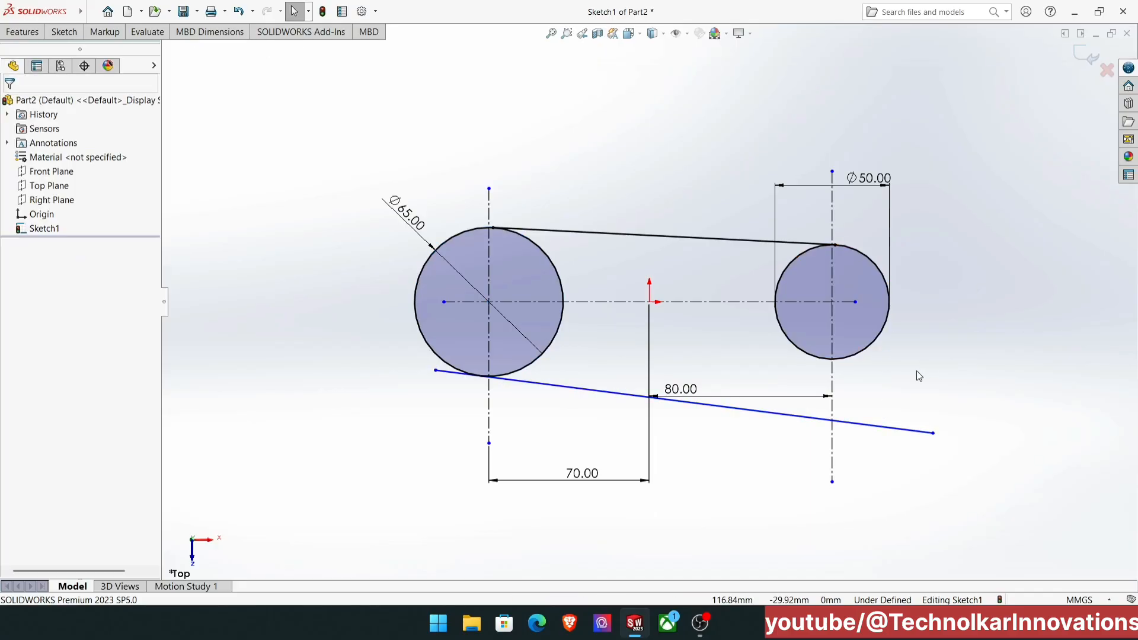
Add a tangent relation between the lower line and the 50 mm circle.
left_click(862, 425)
left_click(858, 352, "ctrl")
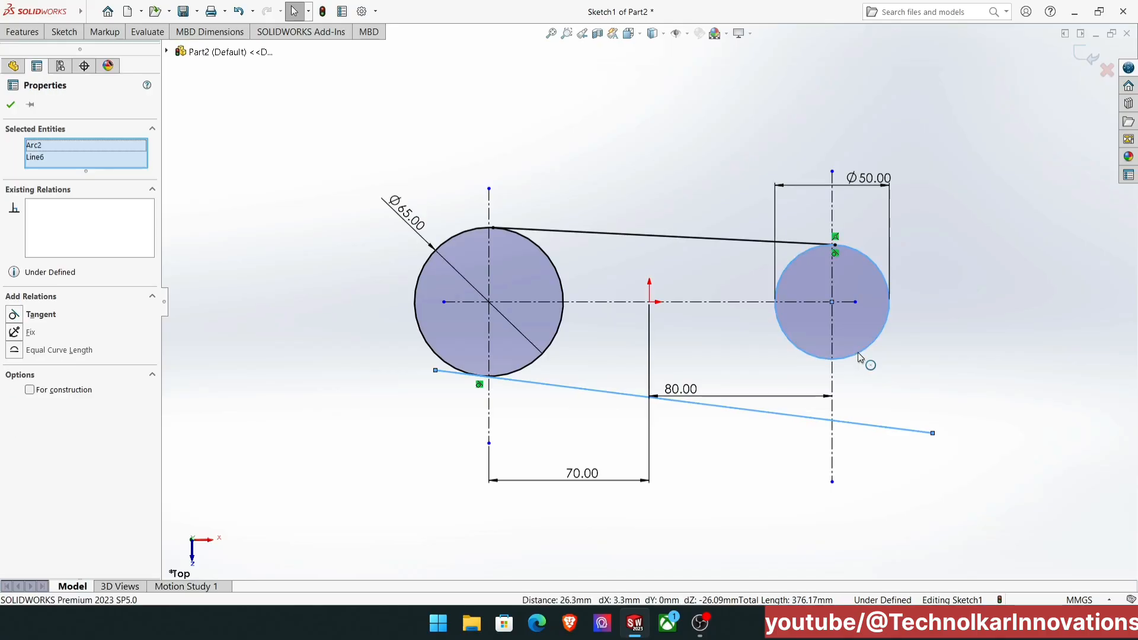
left_click(37, 315)
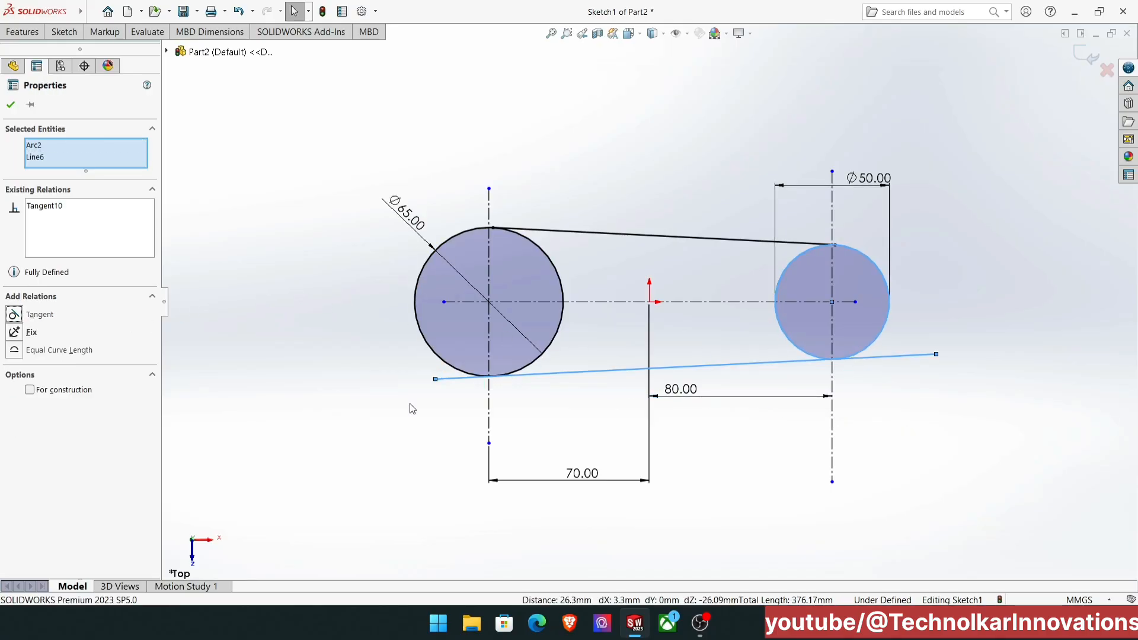
left_click(584, 434)
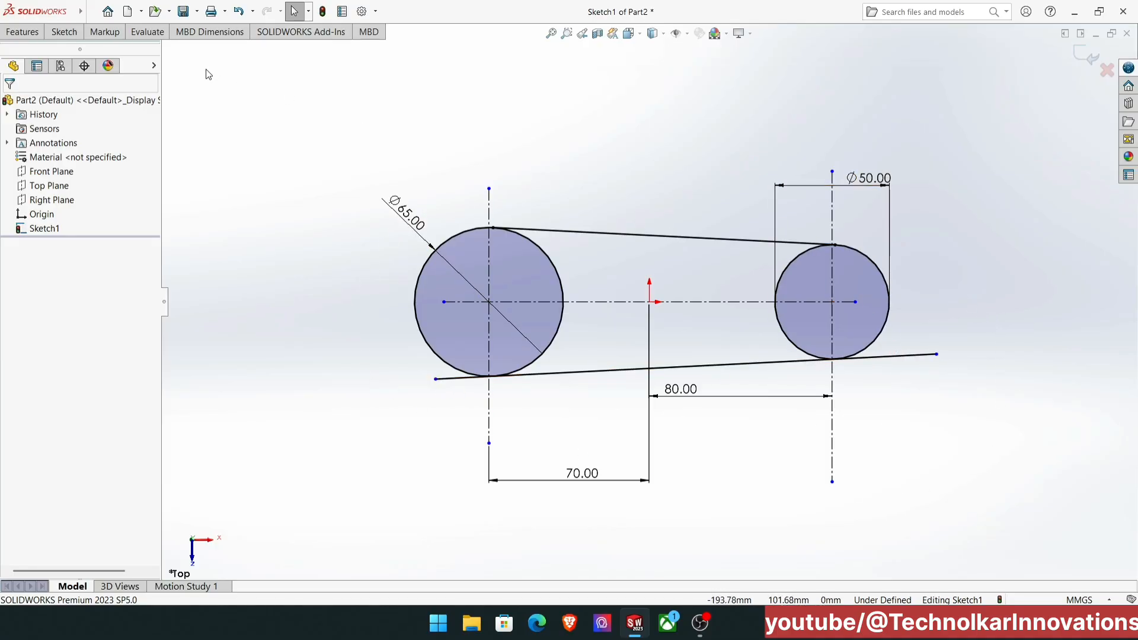
Trim both ends of the lower line that extend outward past the two circles.
left_click(61, 33)
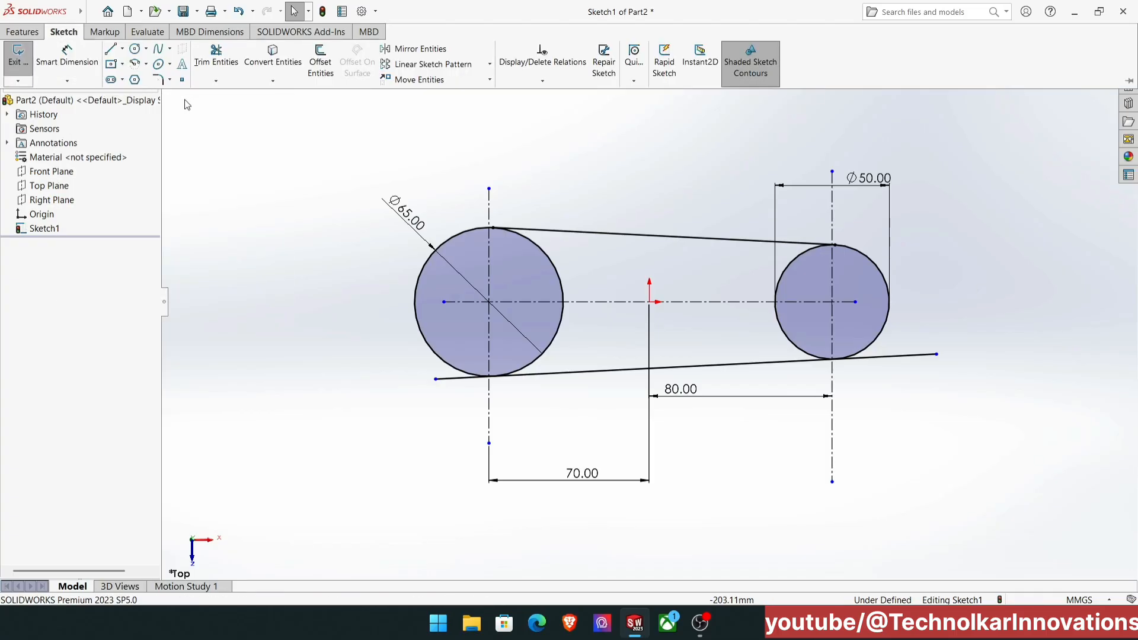
left_click(216, 58)
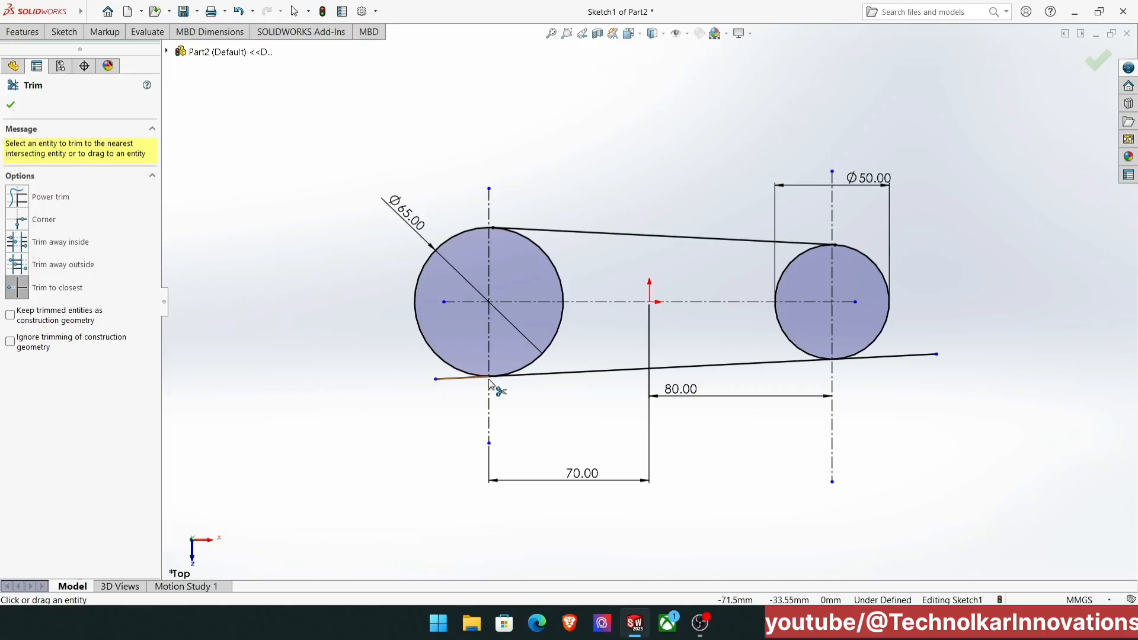
left_click(450, 383)
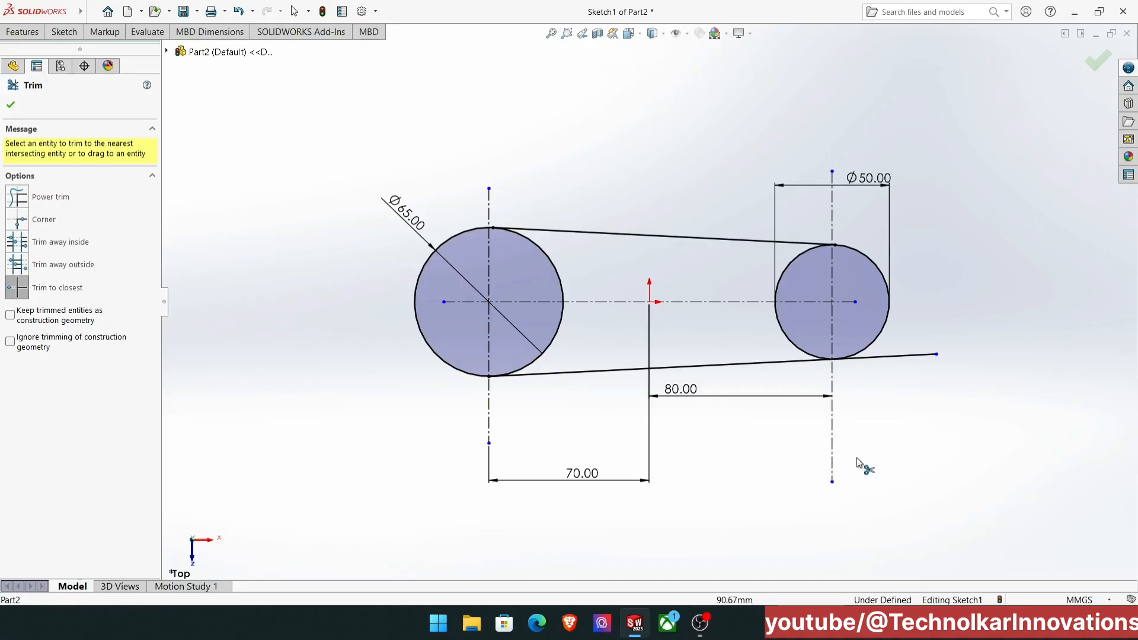
left_click(906, 356)
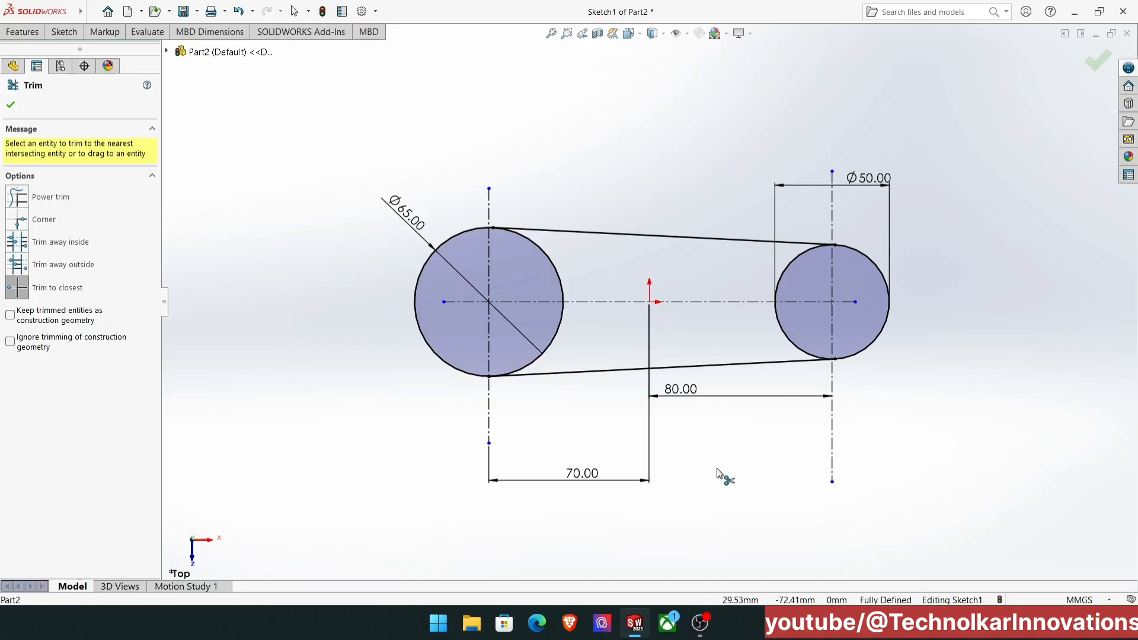
Trim away the inner arcs of both circles between the upper and lower tangent lines.
left_click(560, 279)
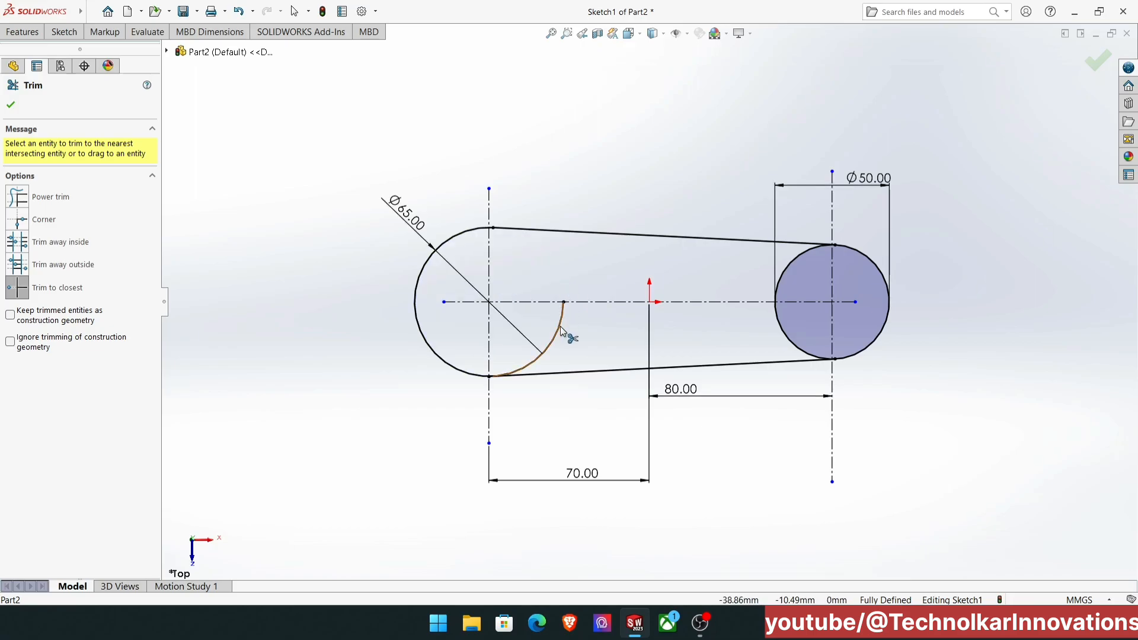
left_click(560, 326)
left_click(782, 273)
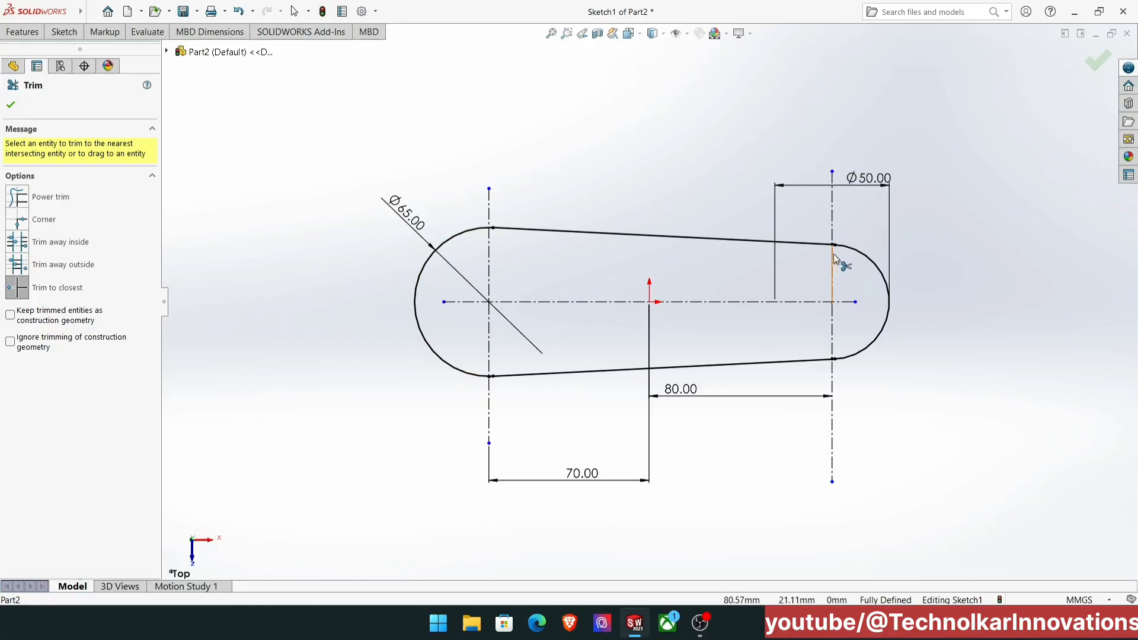
Trim the leftover arc sliver between the right vertical centerline and the upper tangent point of the 50 mm arc.
scroll(833, 272, "down", 6)
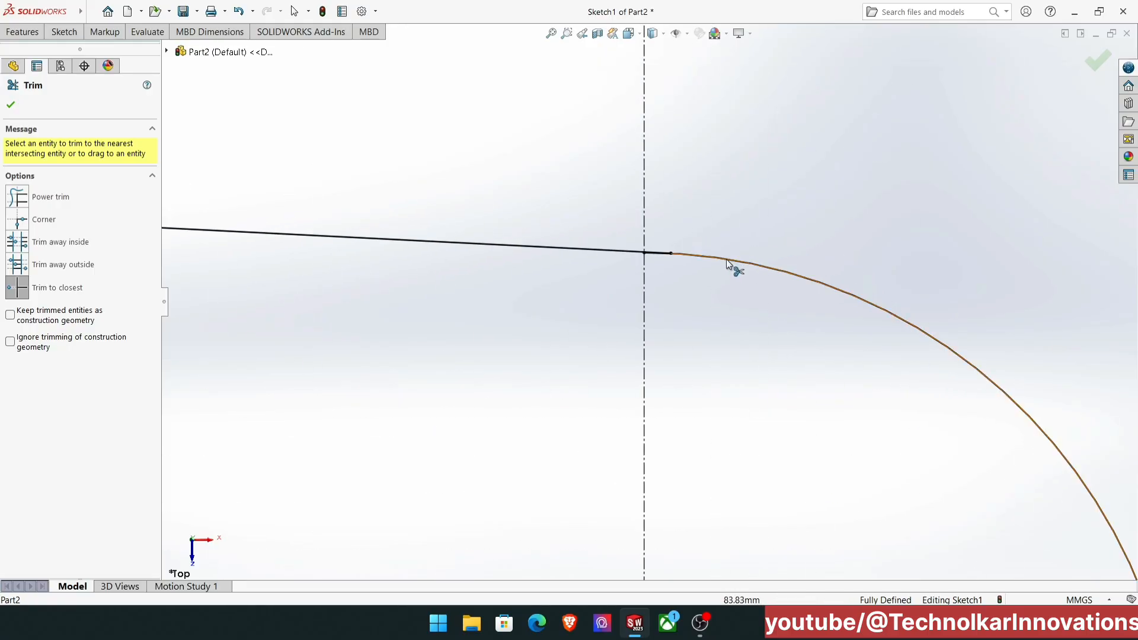
scroll(654, 260, "down", 5)
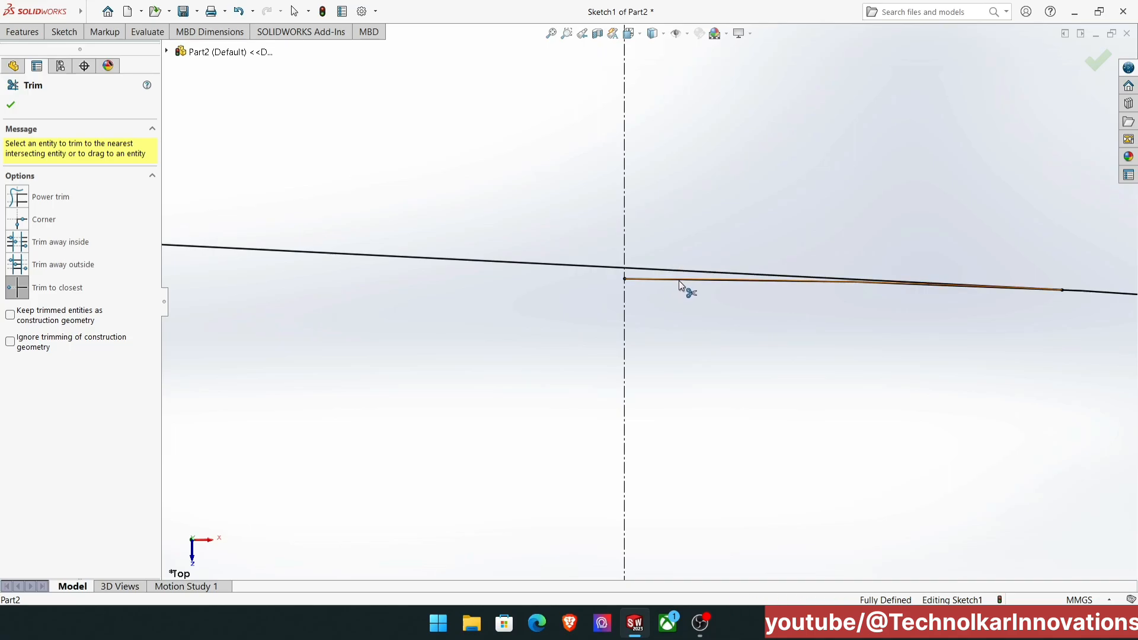
left_click(678, 280)
scroll(680, 285, "up", 3)
scroll(675, 391, "up", 4)
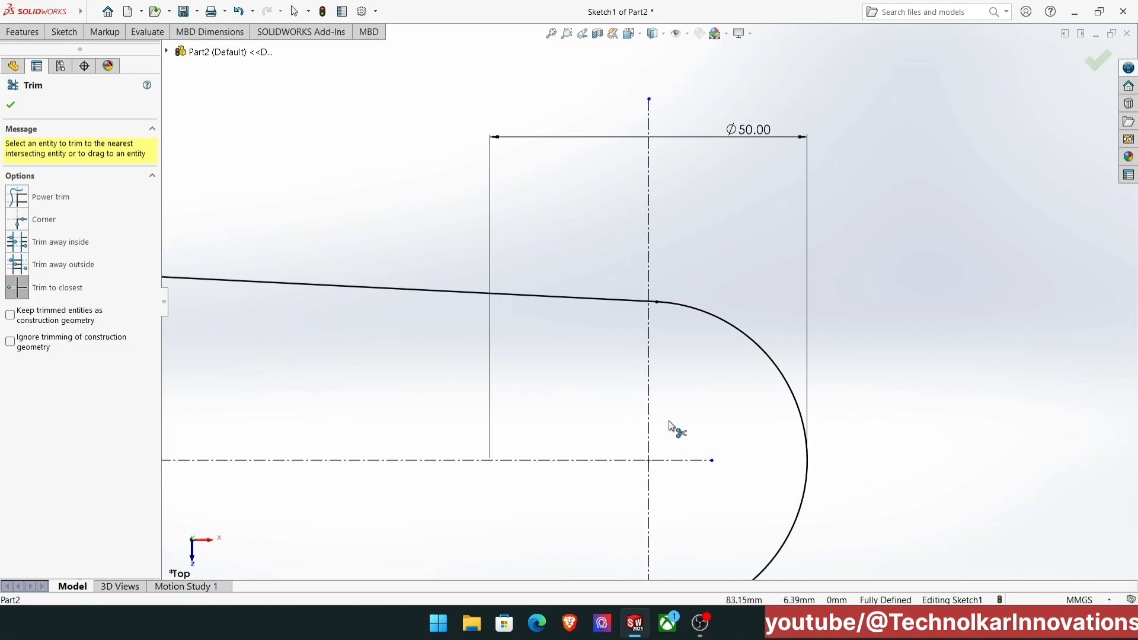
Trim the leftover arc sliver between the right vertical centerline and the lower tangent point of the 50 mm arc.
scroll(657, 438, "down", 4)
scroll(602, 132, "down", 8)
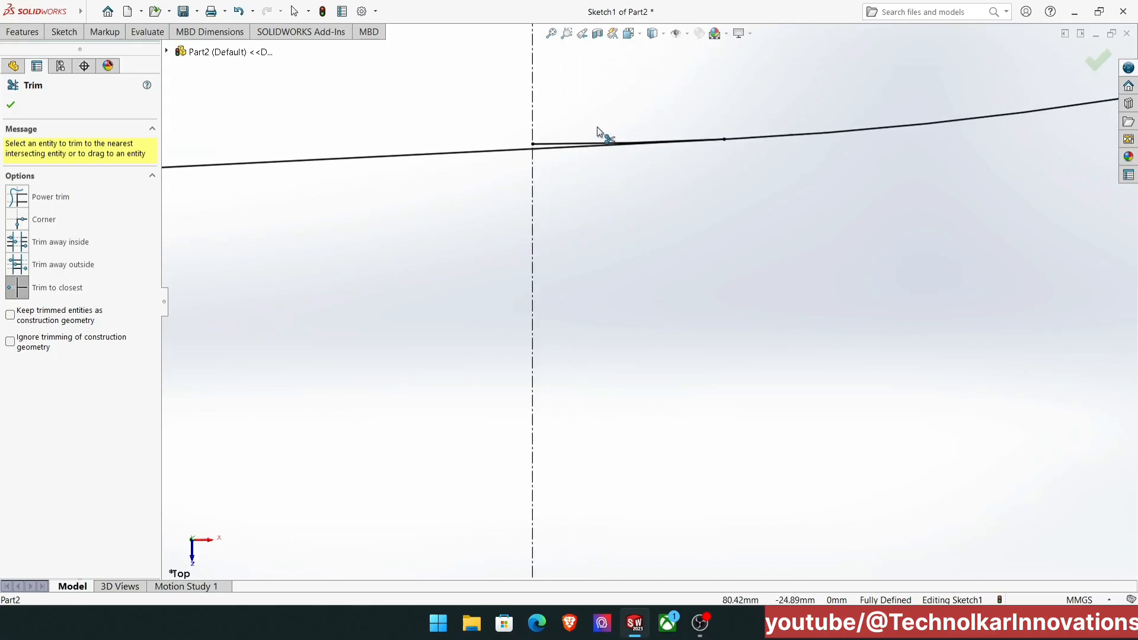
left_click(531, 308)
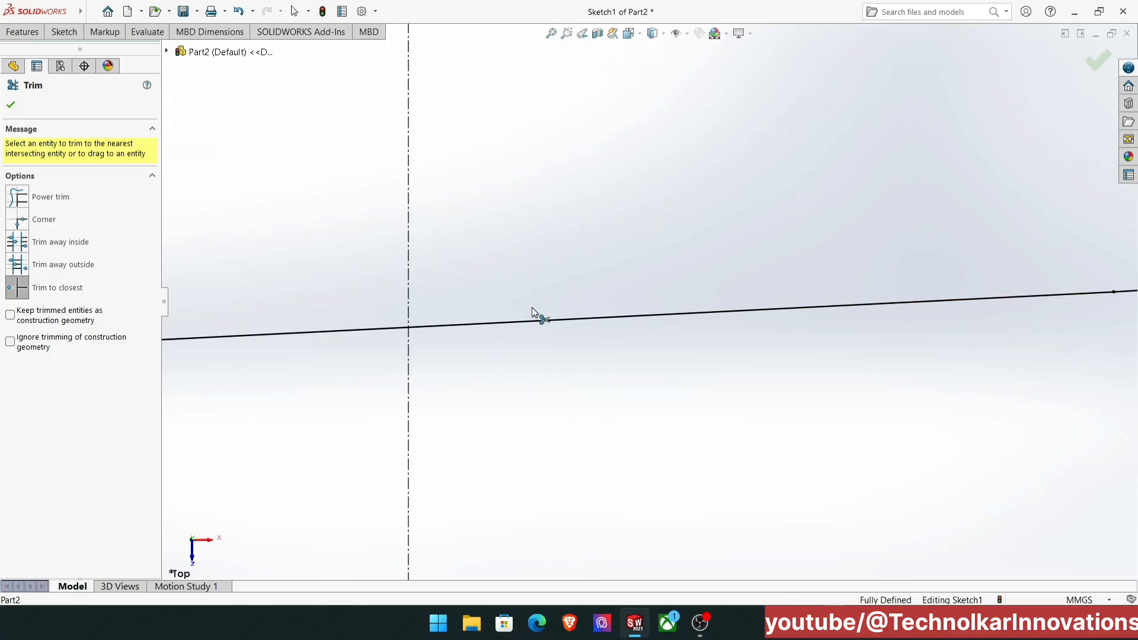
scroll(532, 308, "up", 6)
scroll(481, 278, "up", 2)
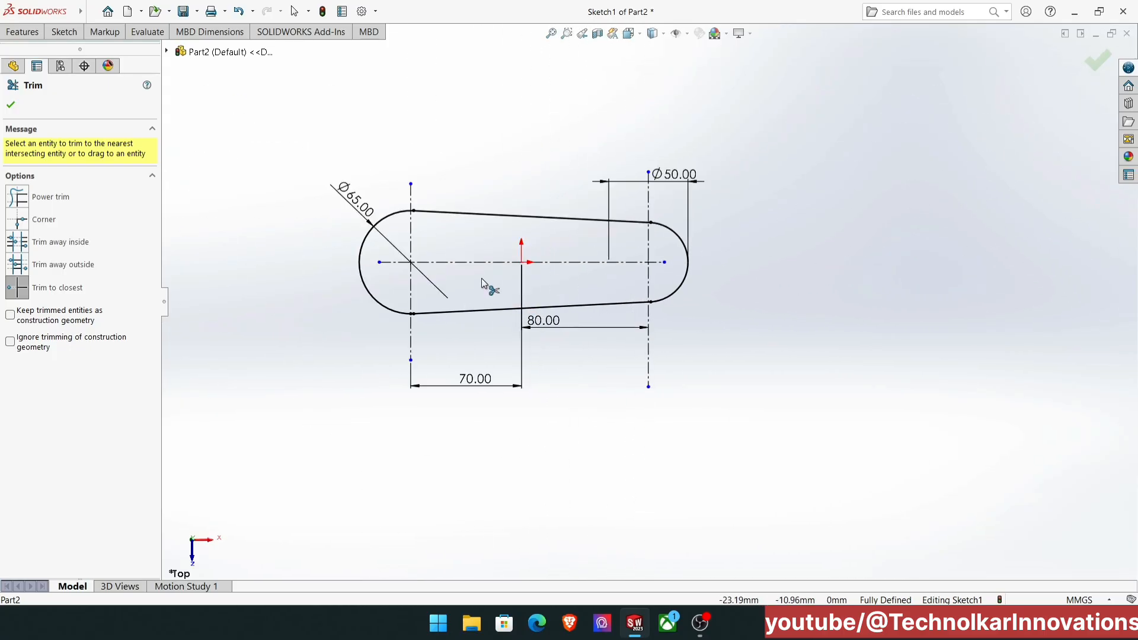
Trim the lower line's short excess between the left vertical centerline and its tangent point on the 65 mm arc.
scroll(415, 201, "down", 5)
scroll(534, 190, "down", 7)
scroll(705, 279, "up", 10)
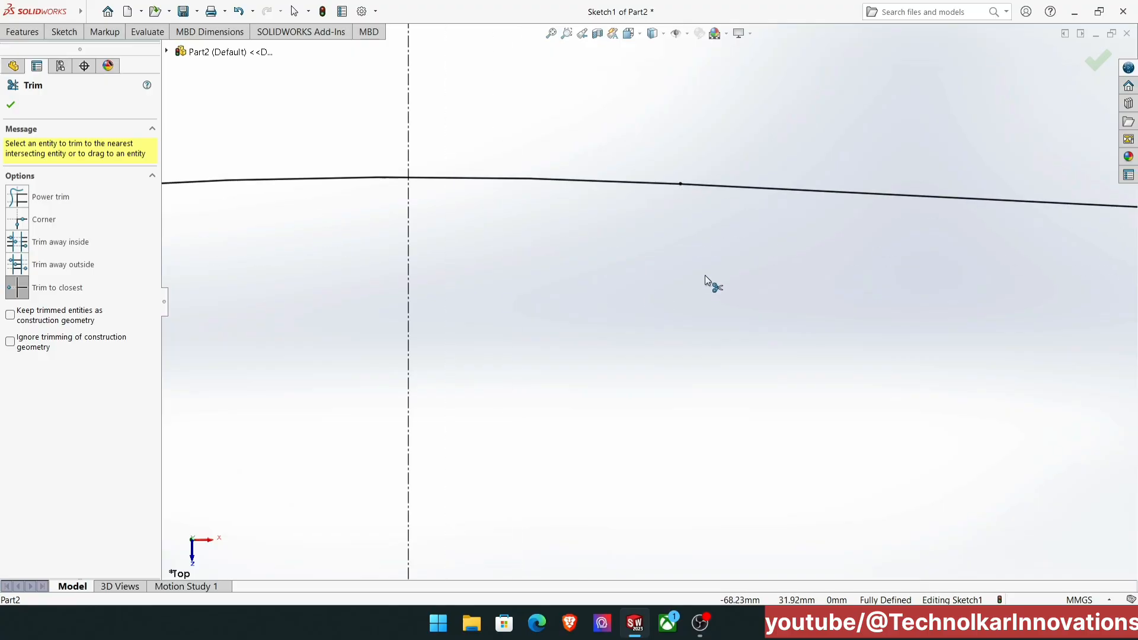
scroll(525, 366, "down", 10)
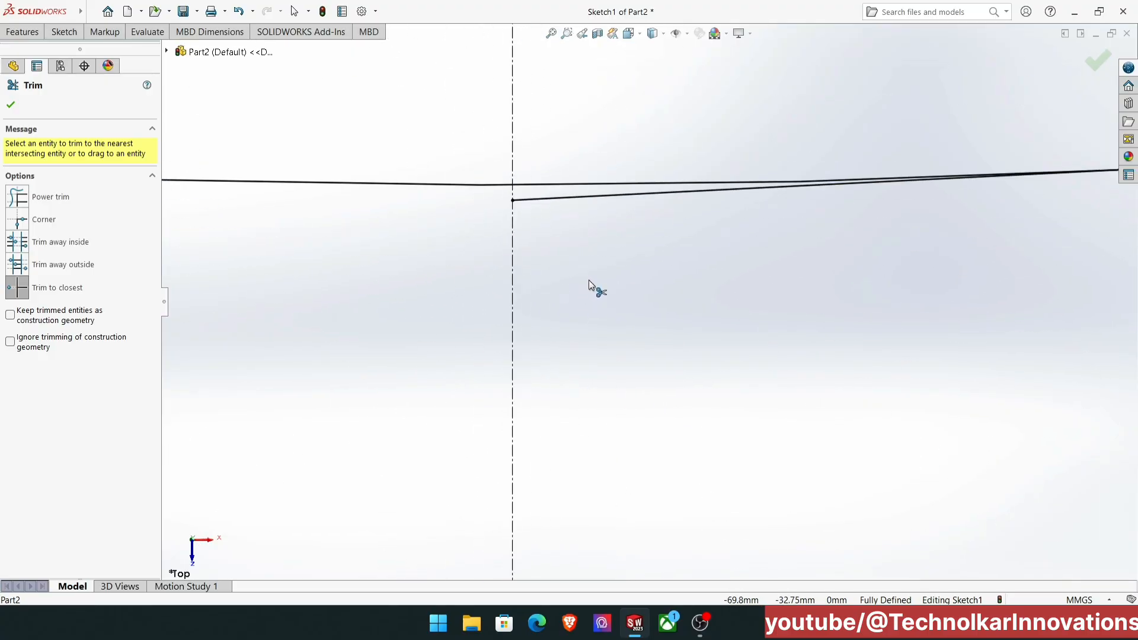
left_click(578, 197)
scroll(578, 196, "up", 3)
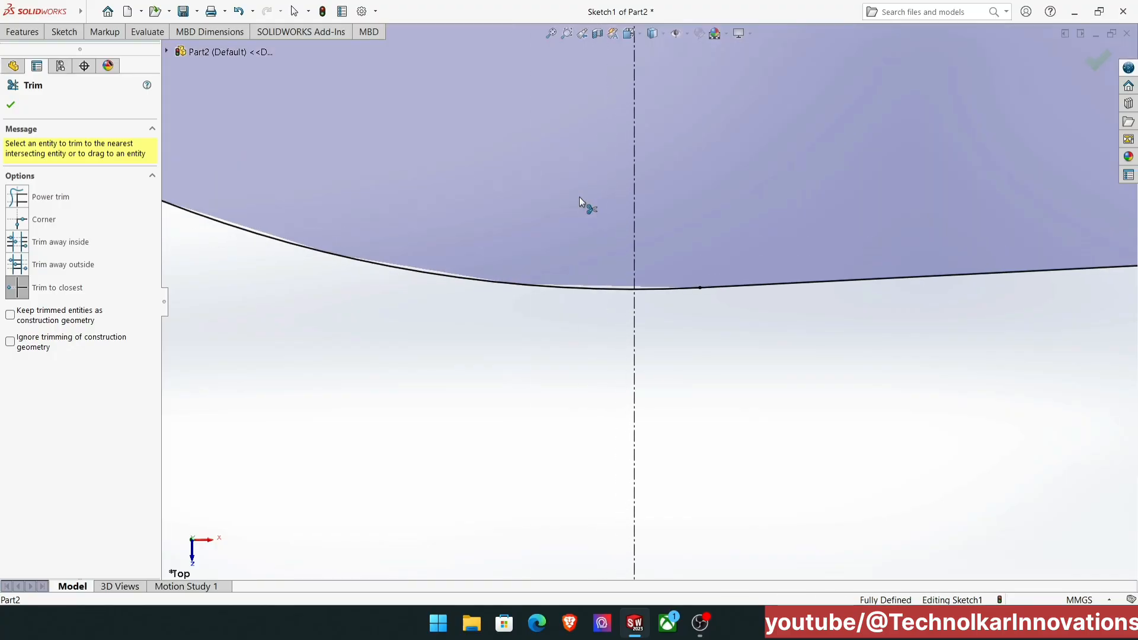
scroll(578, 197, "up", 5)
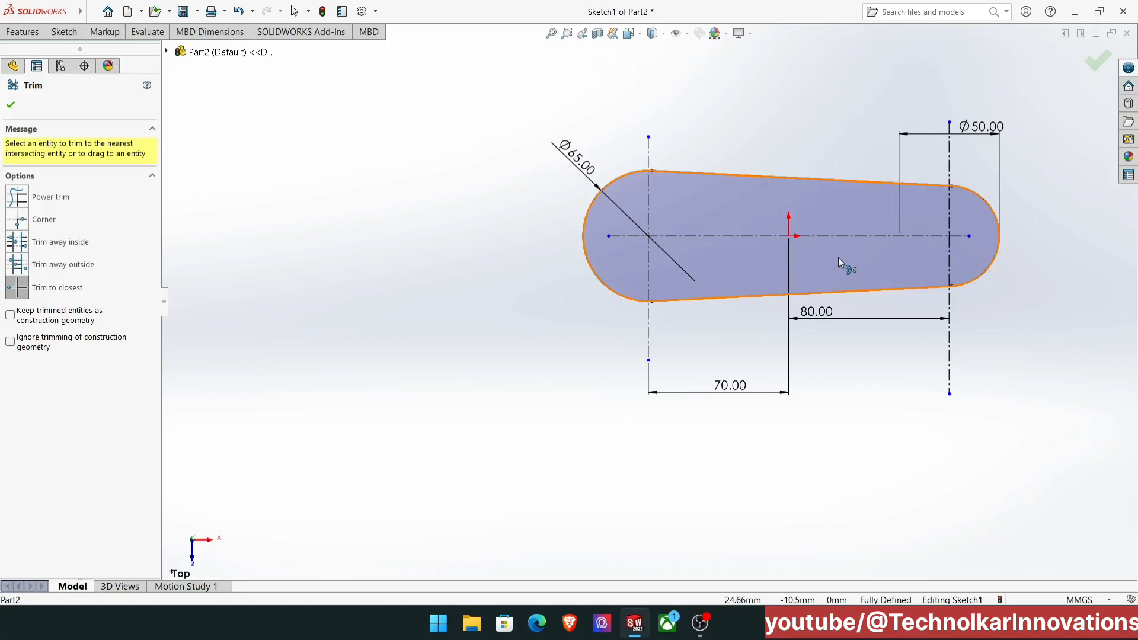
scroll(838, 258, "up", 2)
scroll(825, 165, "up", 2)
scroll(732, 317, "down", 5)
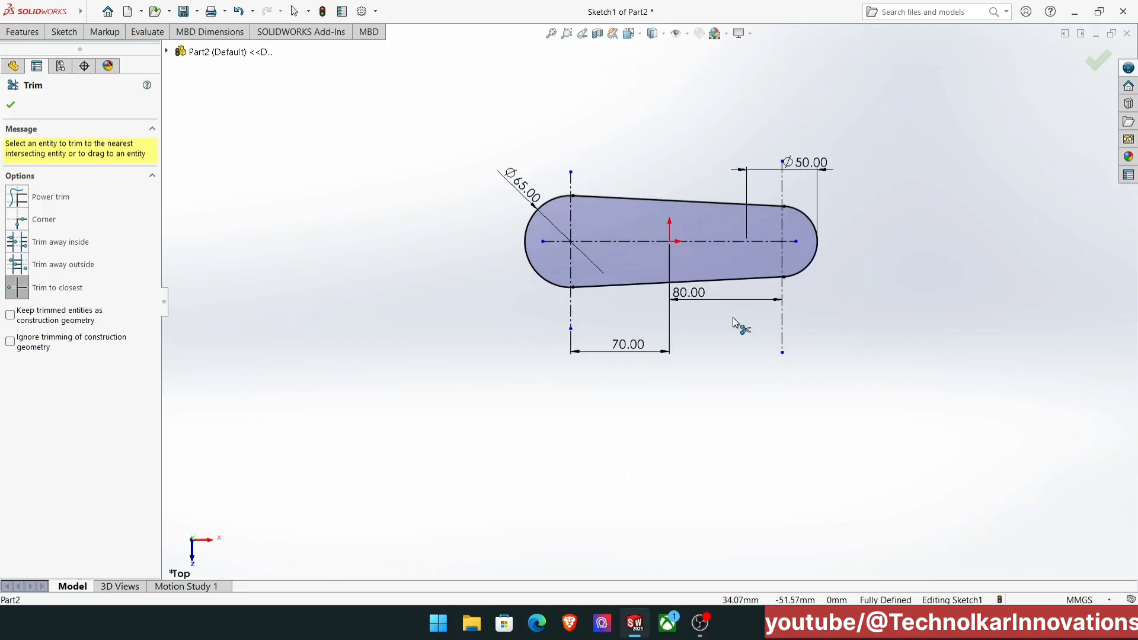
scroll(675, 279, "up", 2)
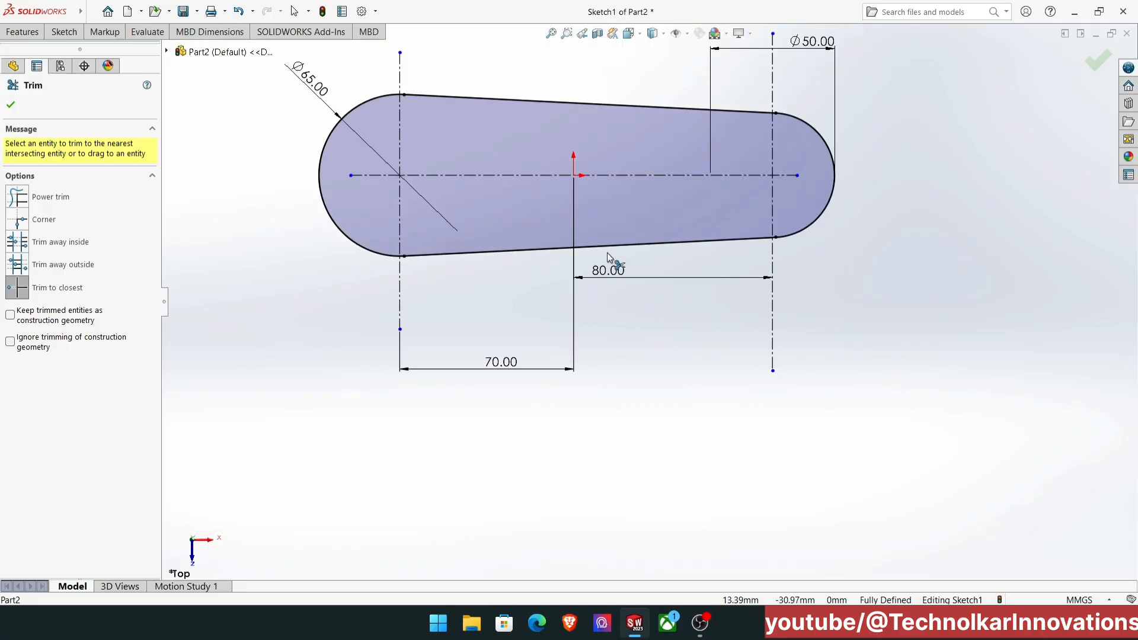
Sketch a vertical centerline about 103 mm long through the origin, extending above and below the link profile.
left_click(64, 31)
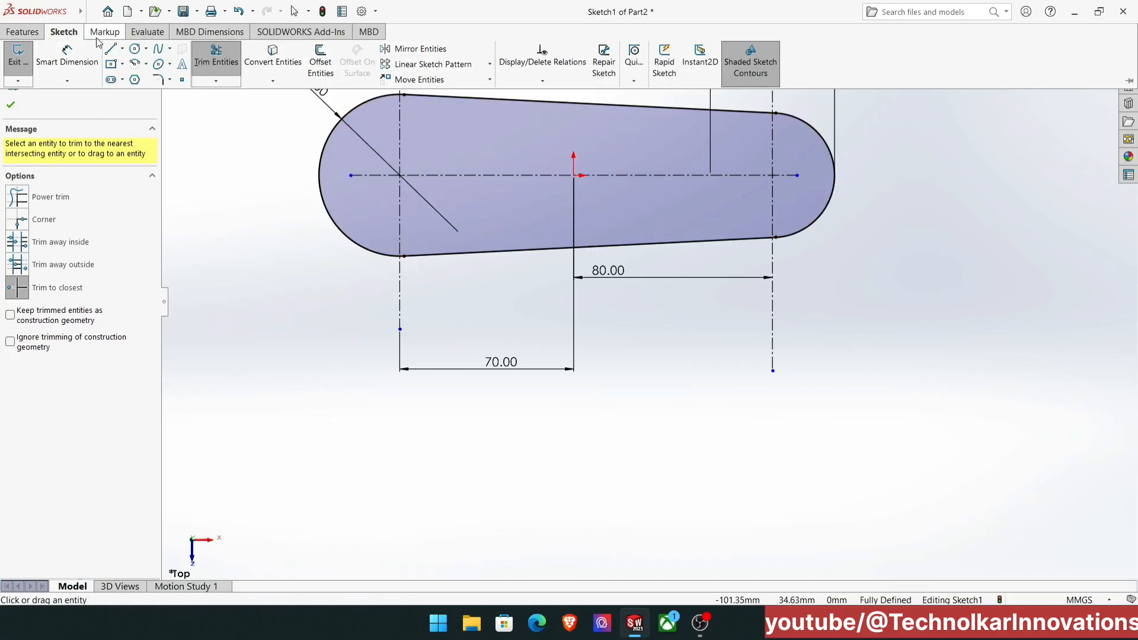
left_click(122, 49)
left_click(129, 79)
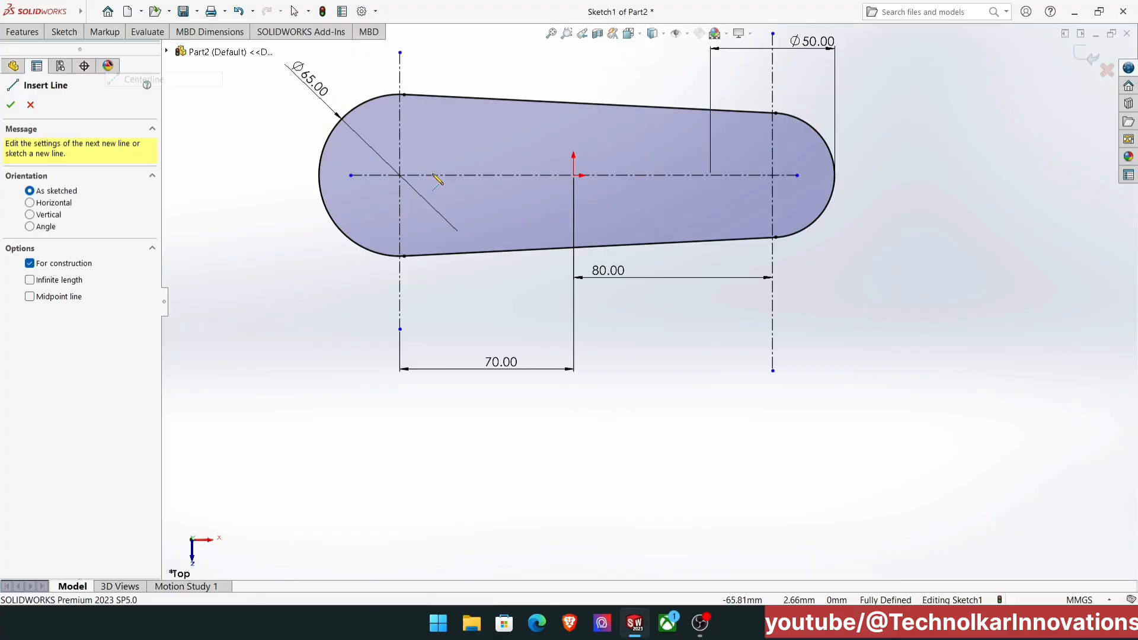
scroll(503, 193, "up", 2)
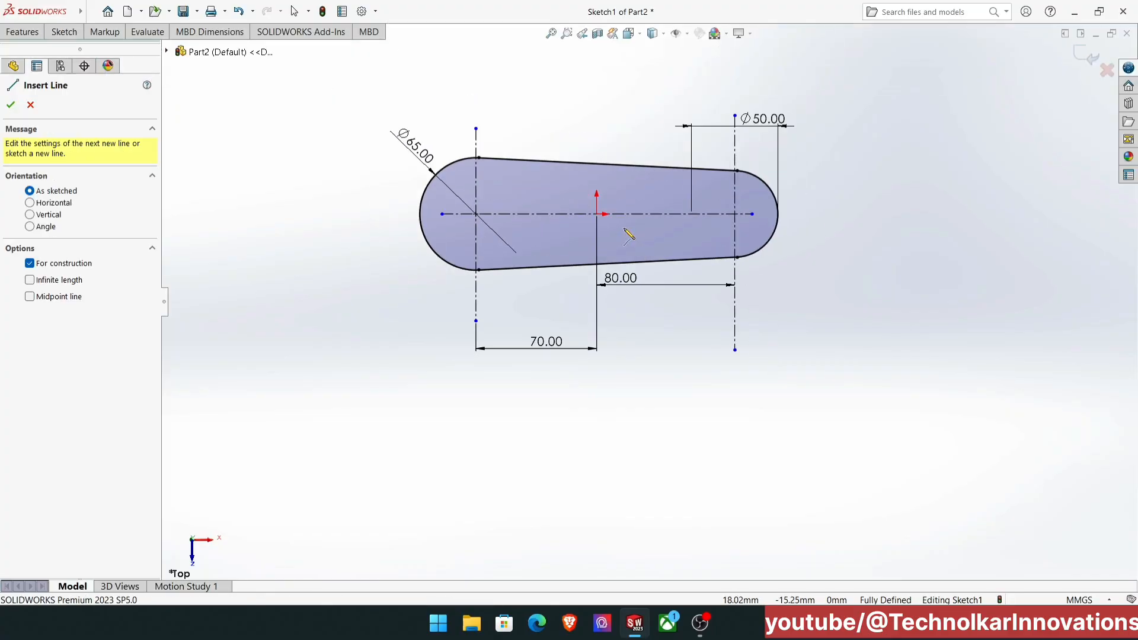
left_click(596, 128)
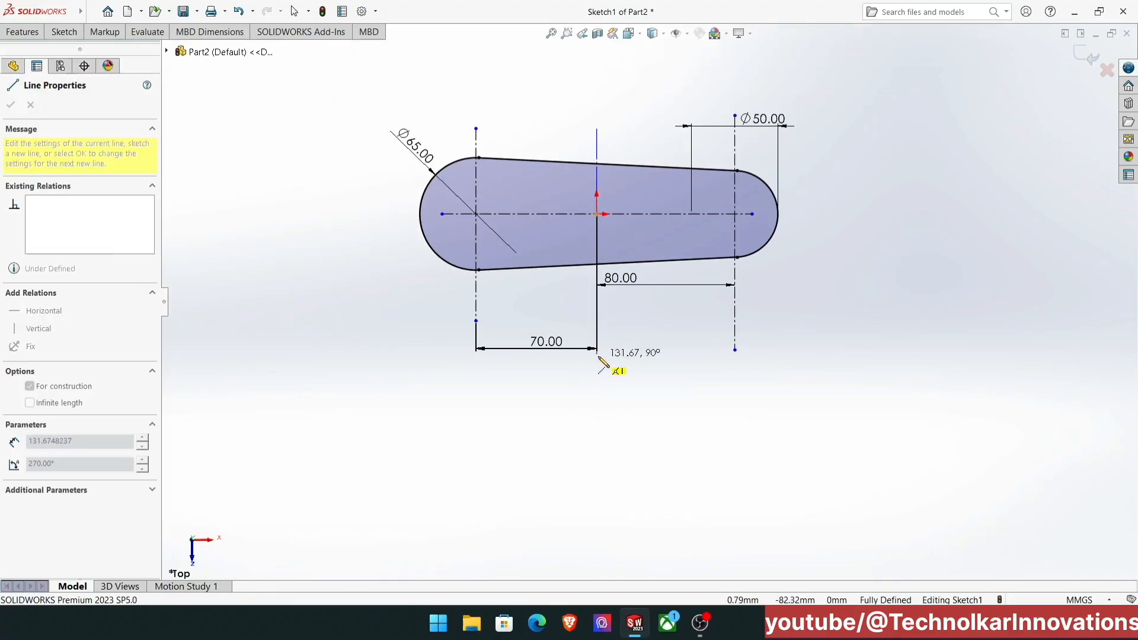
left_click(596, 307)
right_click(597, 307)
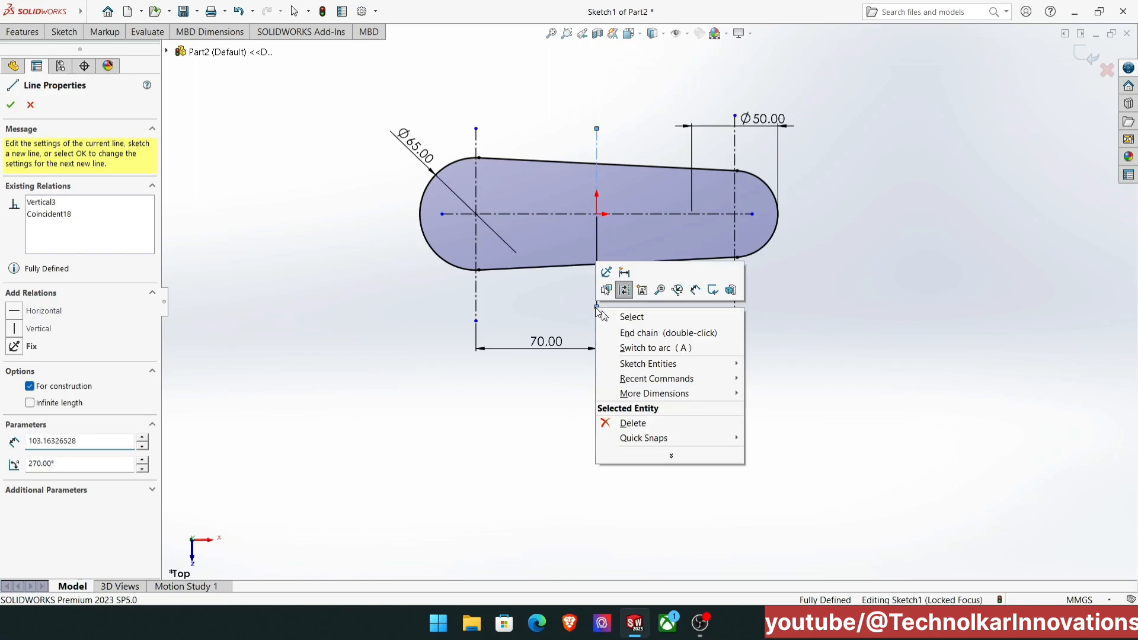
left_click(622, 318)
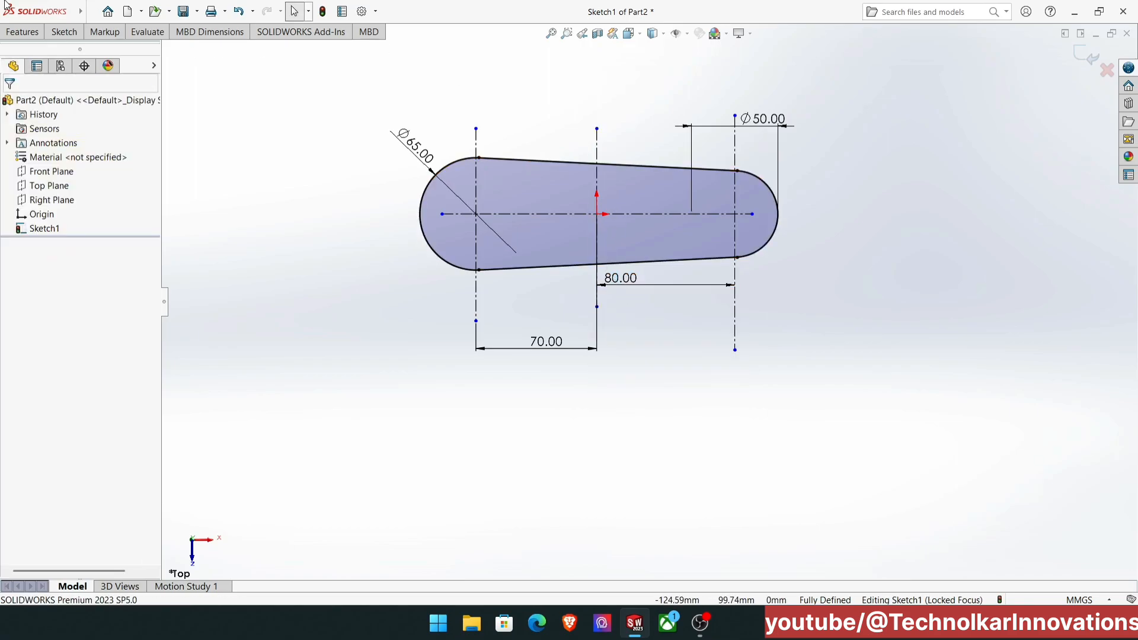
Sketch a center rectangle about 17.6 by 17.9 mm, centered on the horizontal centerline between the 65 mm arc's center and the origin.
left_click(63, 32)
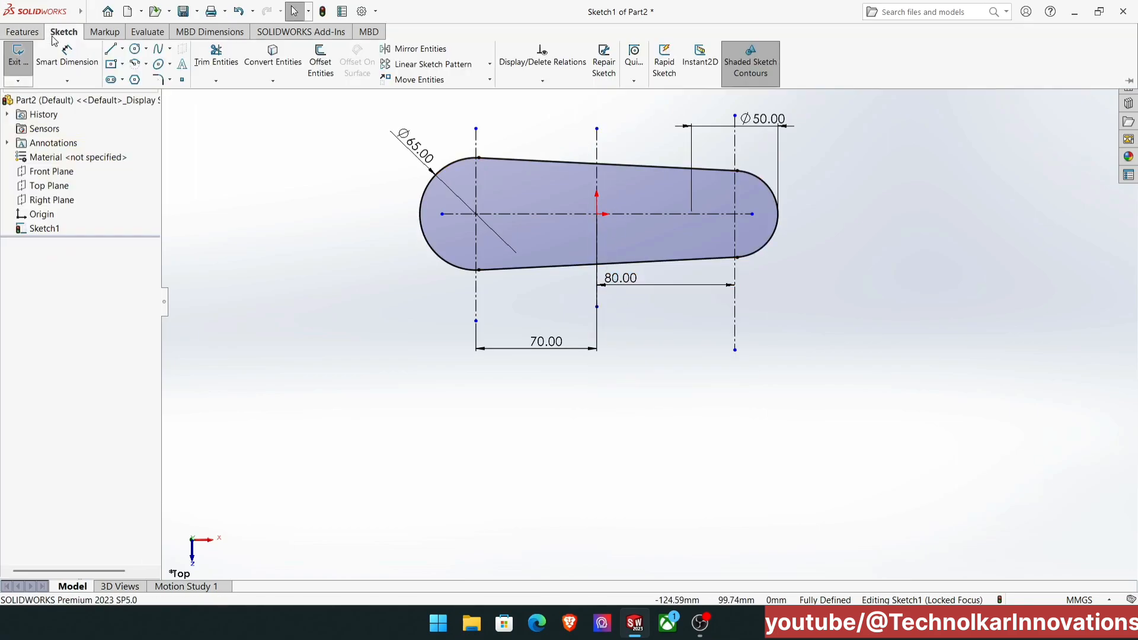
left_click(112, 64)
scroll(574, 235, "down", 2)
scroll(532, 195, "down", 2)
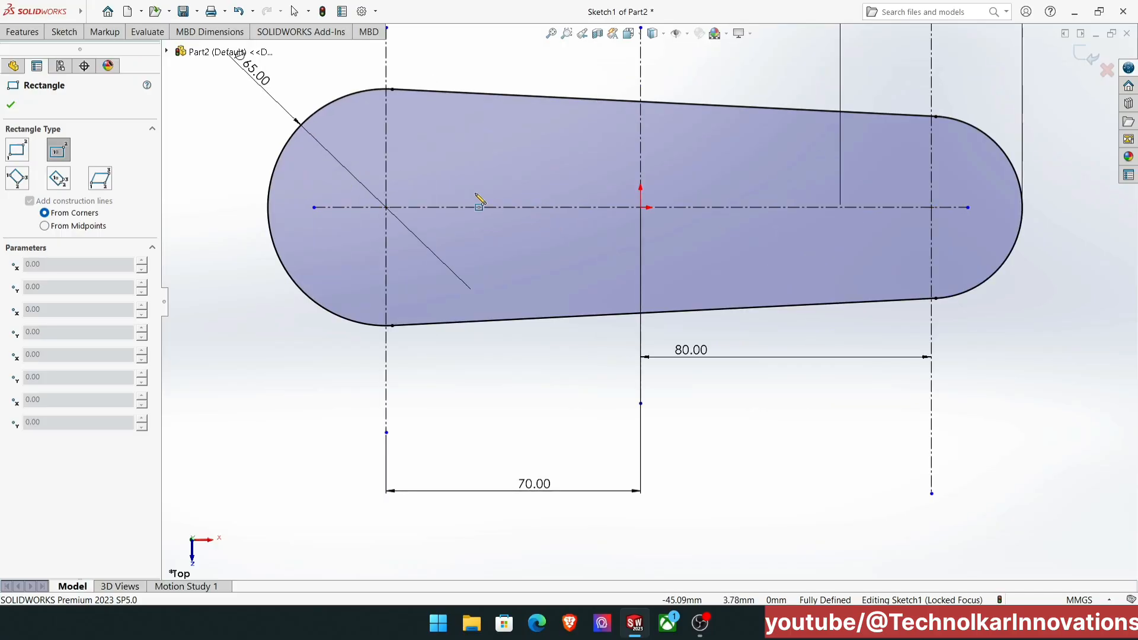
left_click(474, 208)
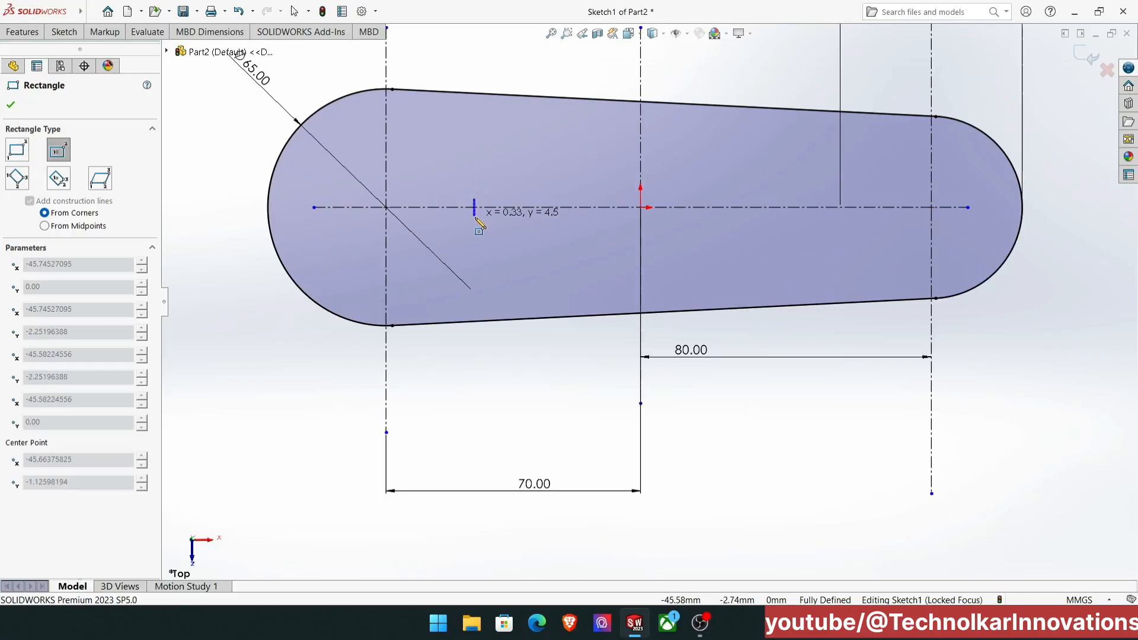
left_click(506, 240)
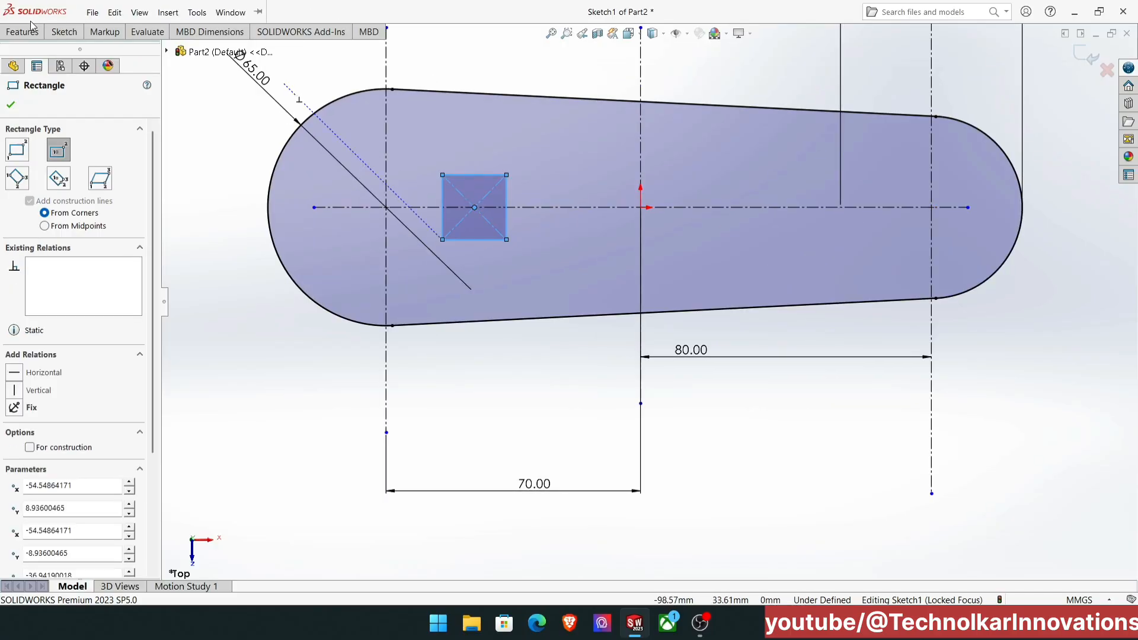
Dimension the rectangle 20 mm wide and 15 mm high.
left_click(64, 33)
left_click(66, 60)
left_click(477, 181)
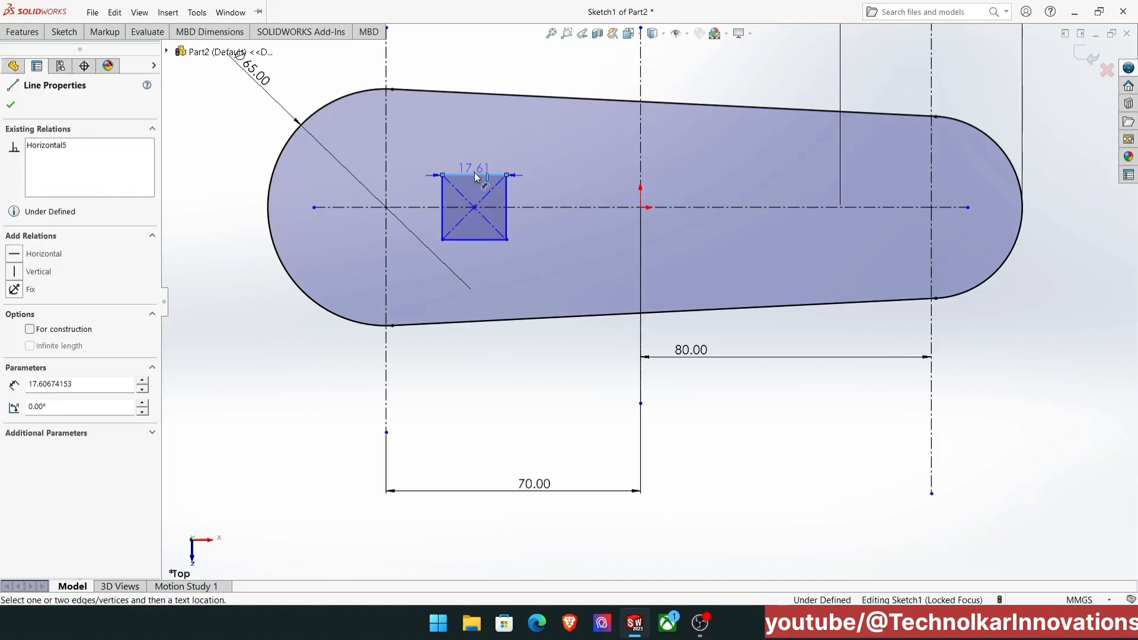
left_click(474, 166)
type("20")
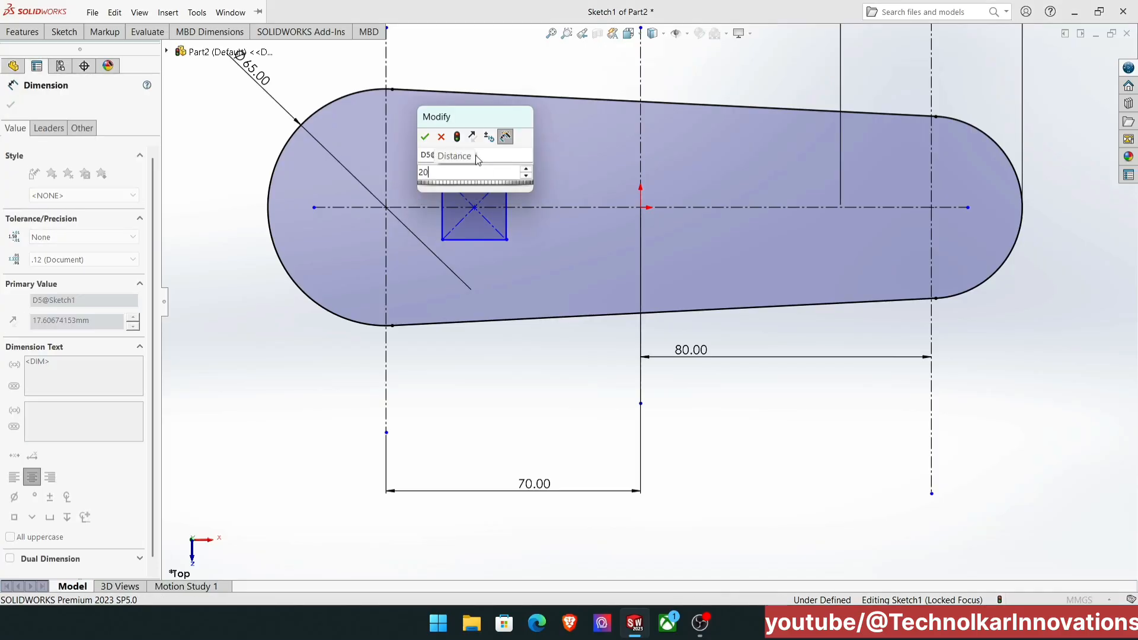
key("Return")
left_click(510, 191)
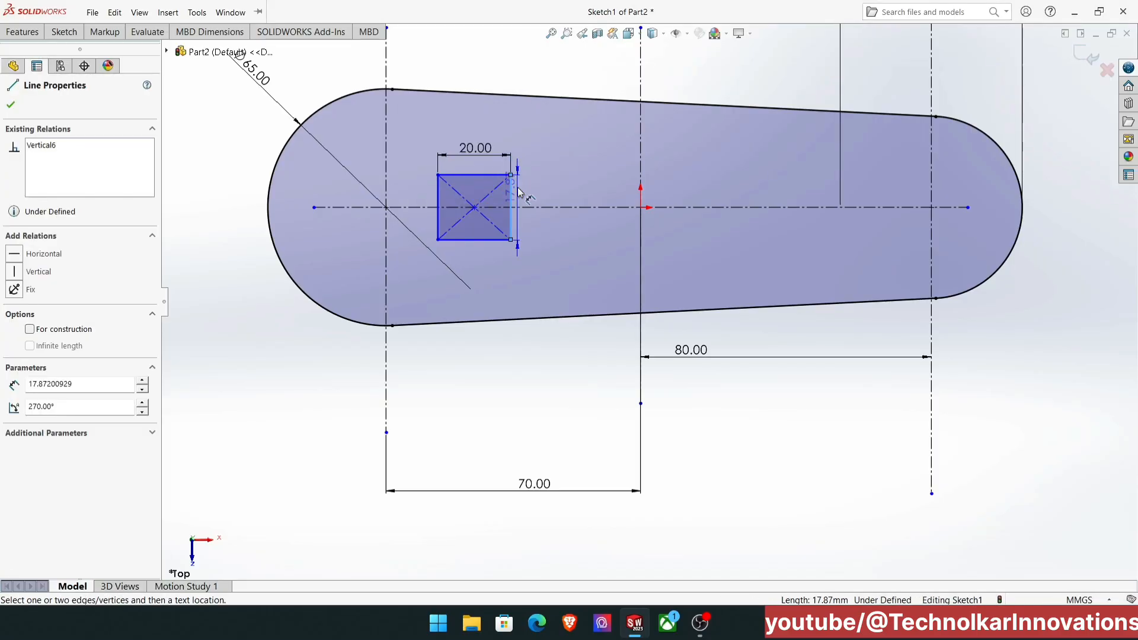
left_click(519, 193)
type("15")
key("Return")
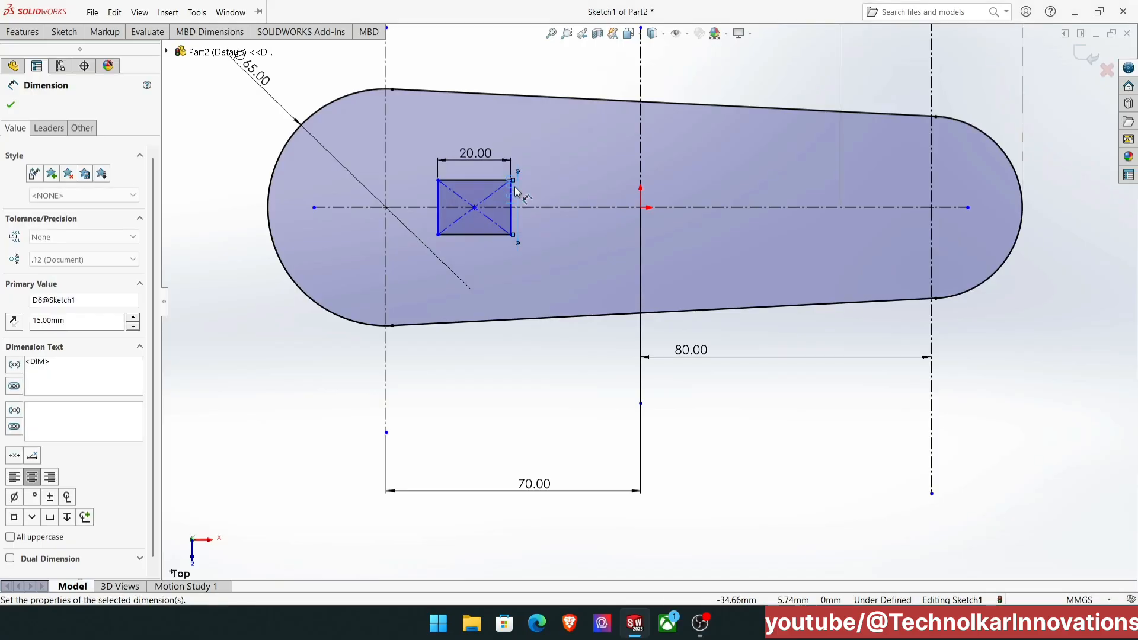
Dimension the distance from the rectangle's center to the origin as 45 mm and end dimensioning.
left_click(475, 208)
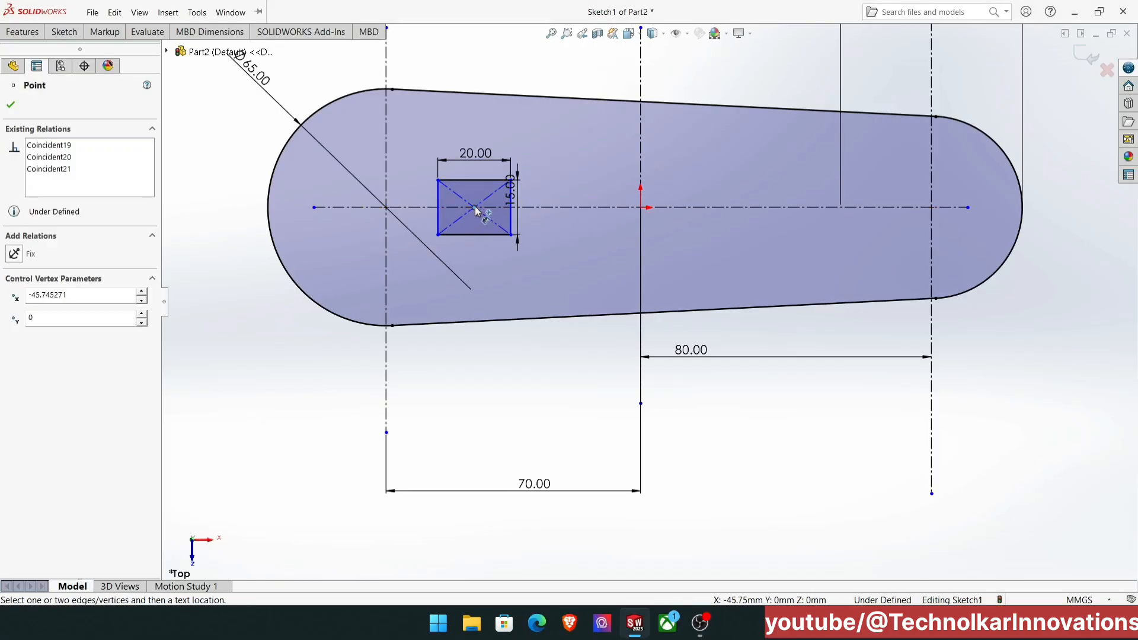
left_click(640, 207)
left_click(559, 249)
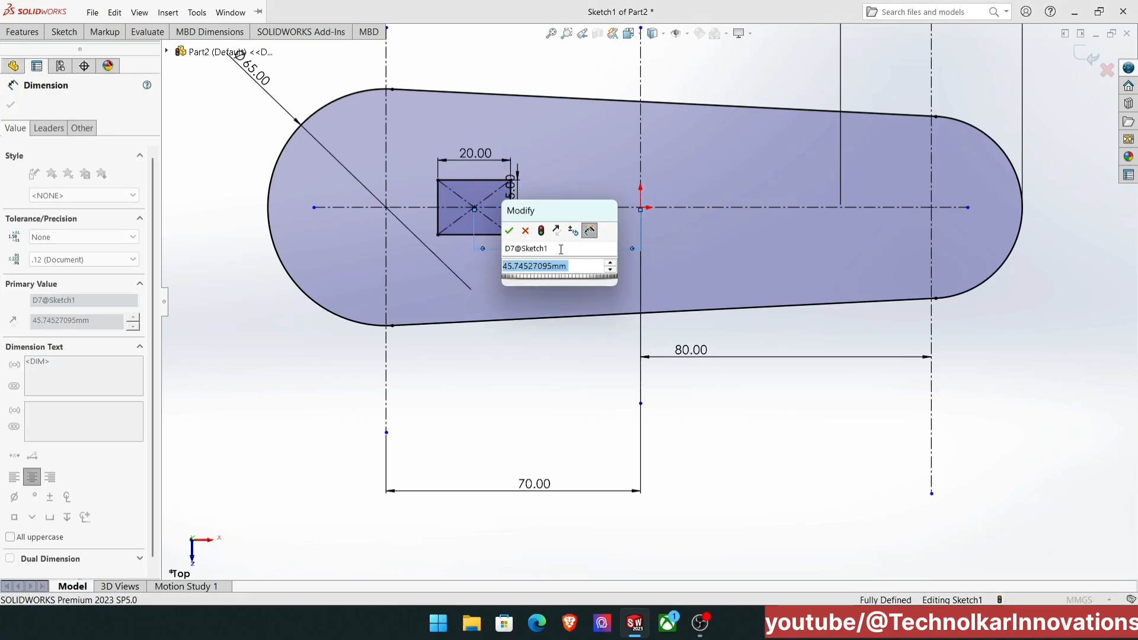
type("45")
key("Return")
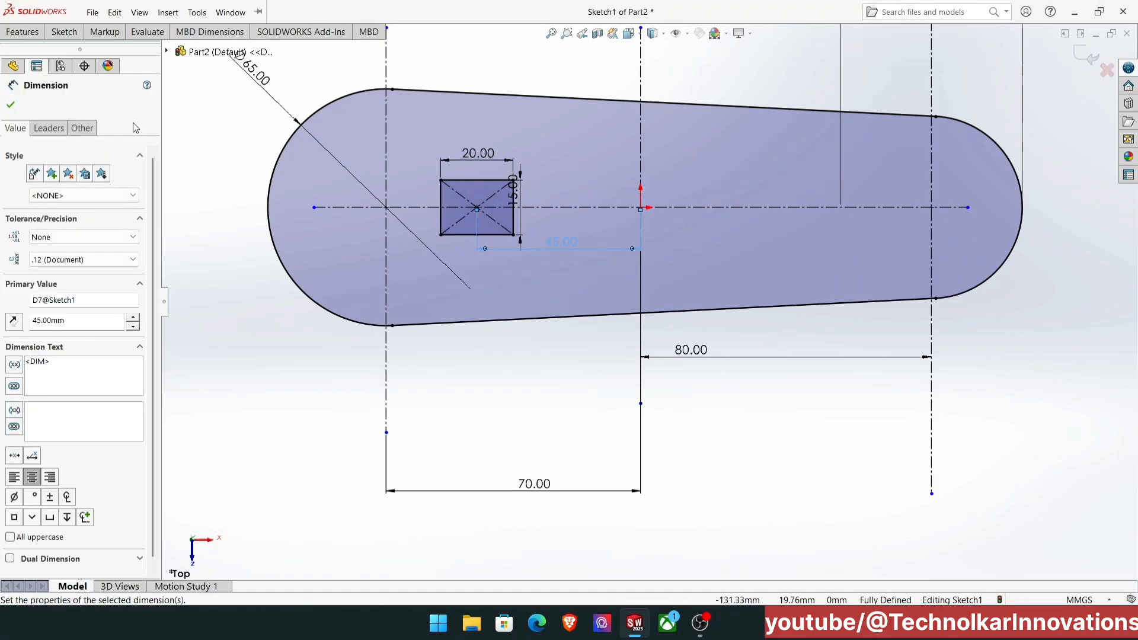
left_click(64, 31)
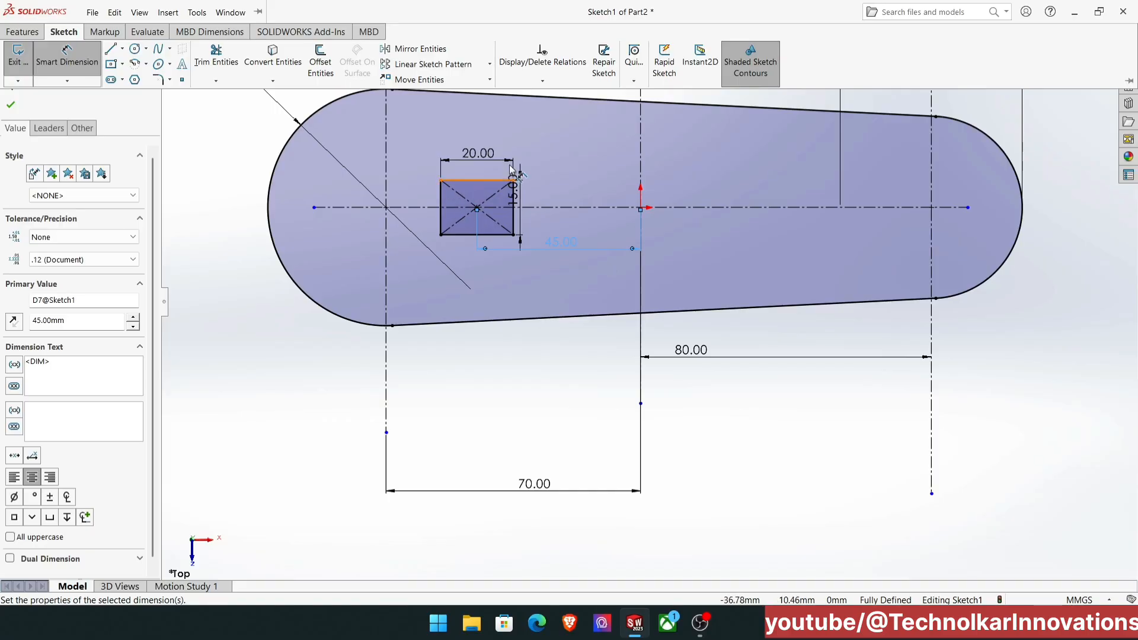
key("Escape")
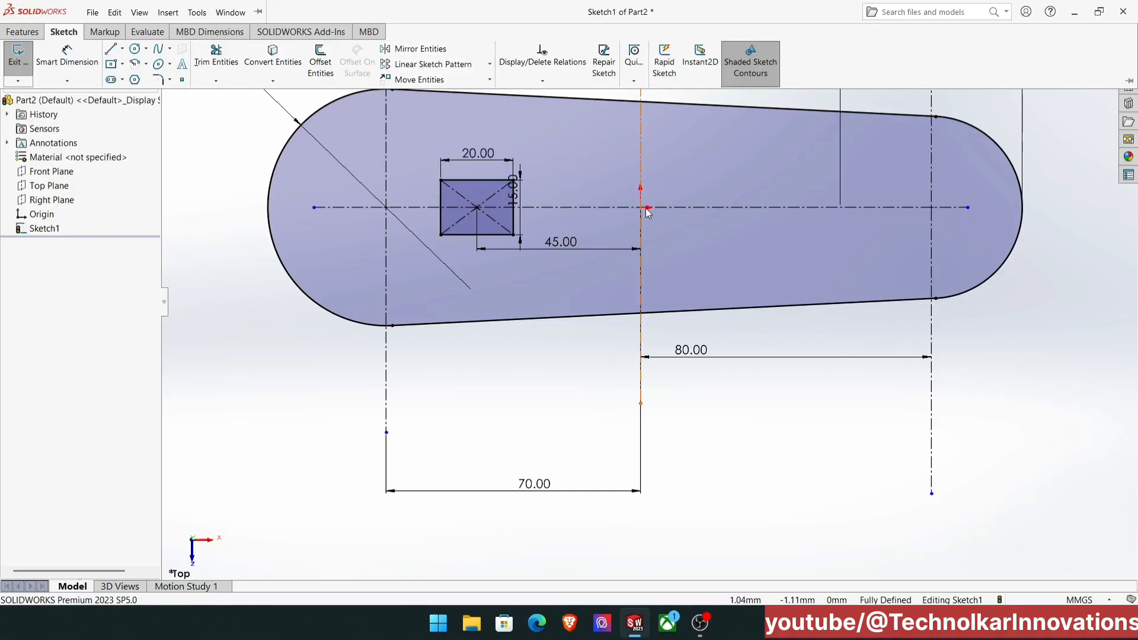
Mirror the rectangle's four sides about the vertical centerline through the origin, with Copy enabled to keep the original.
scroll(650, 299, "up", 3)
scroll(649, 172, "down", 2)
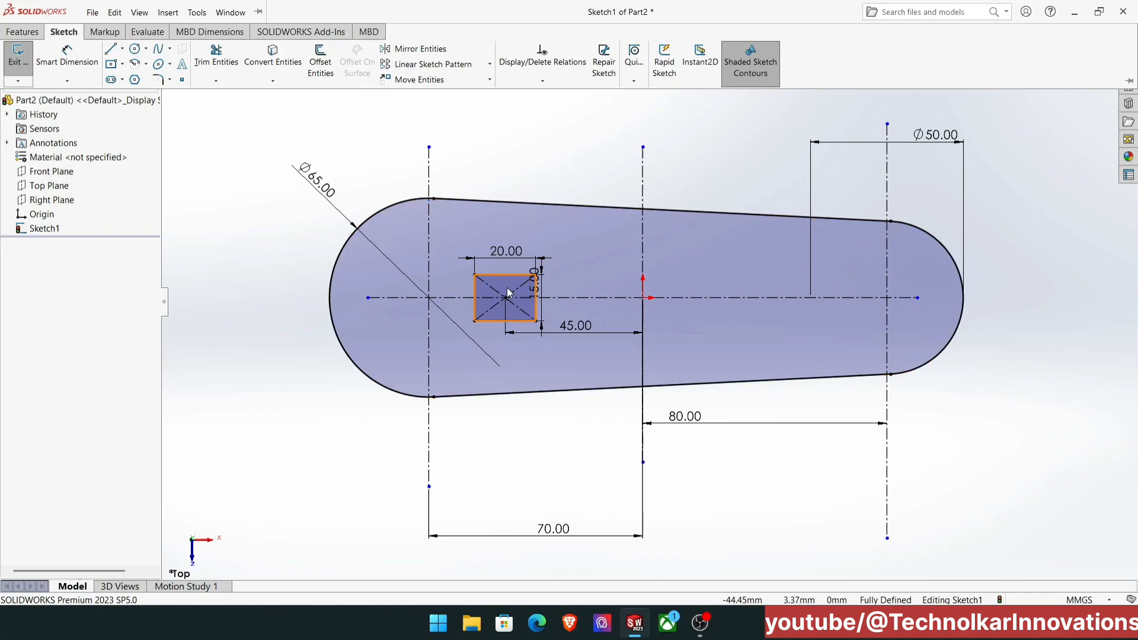
left_click(230, 12)
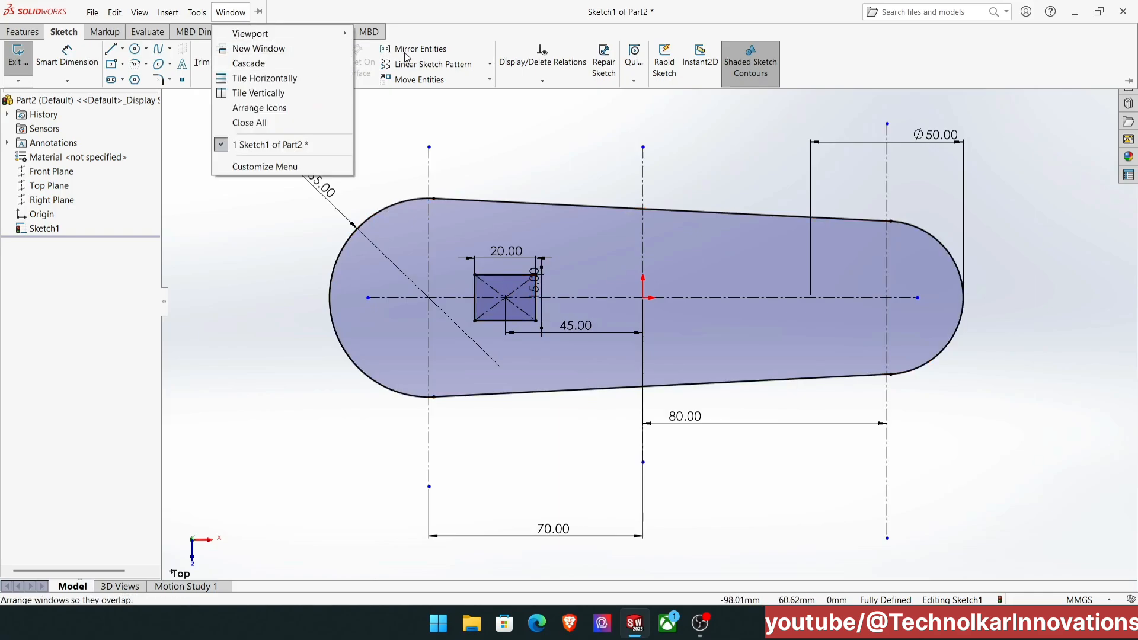
left_click(408, 51)
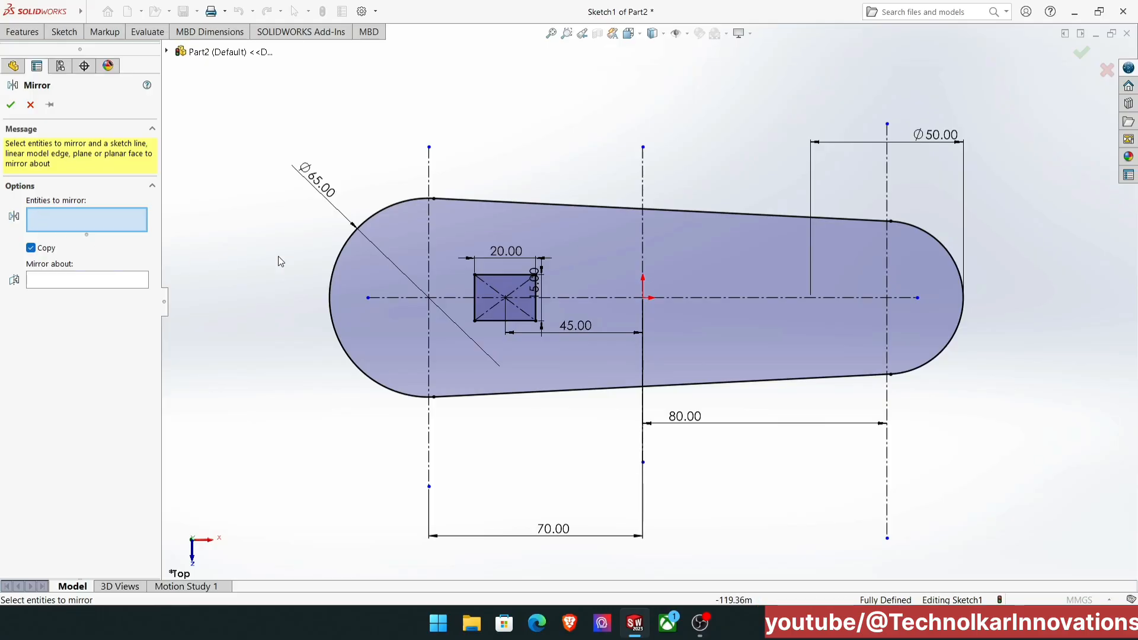
left_click(500, 290)
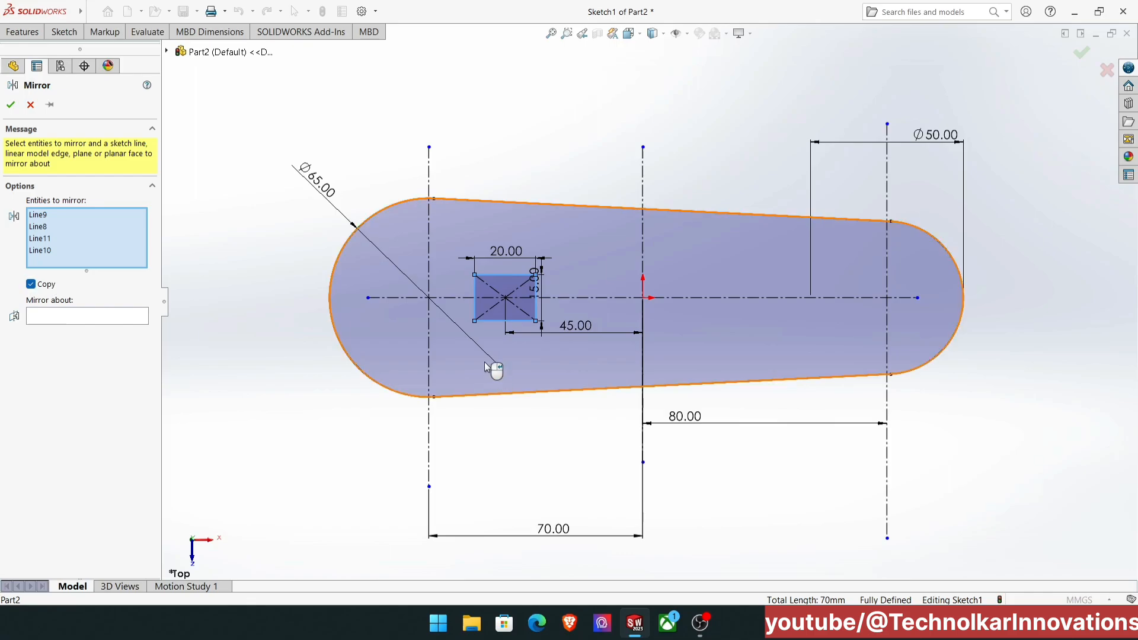
left_click(112, 318)
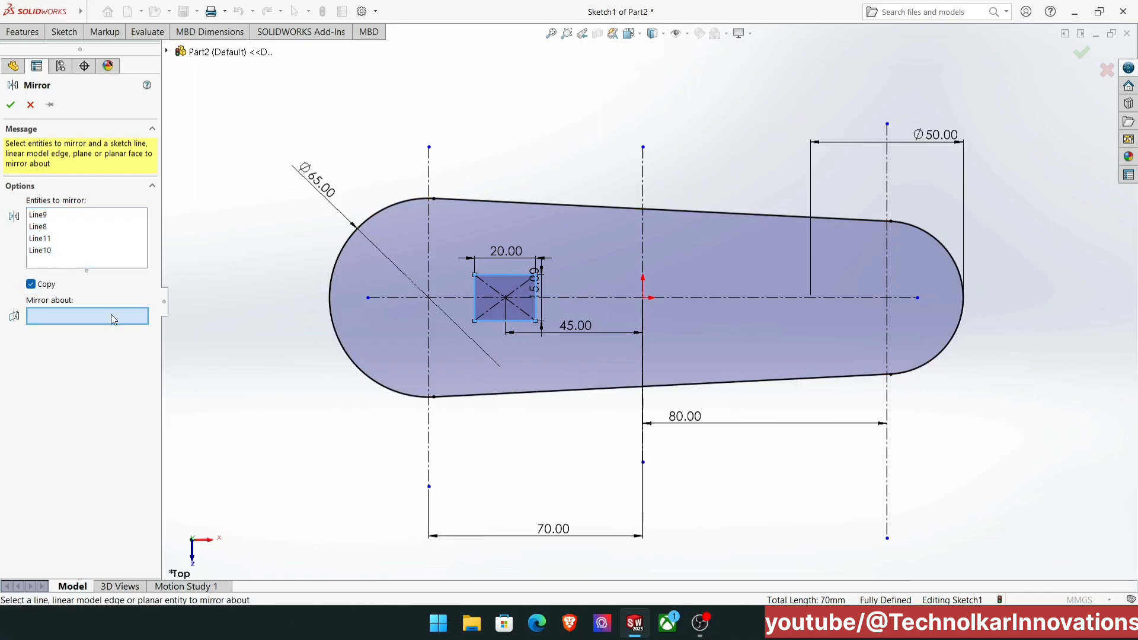
left_click(642, 246)
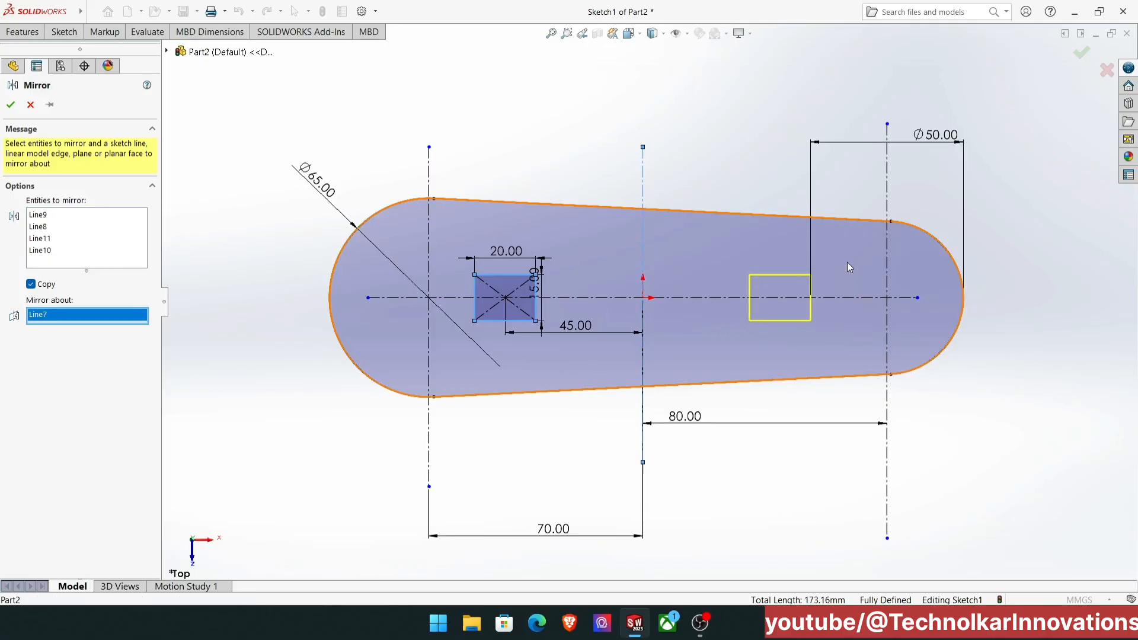
left_click(9, 106)
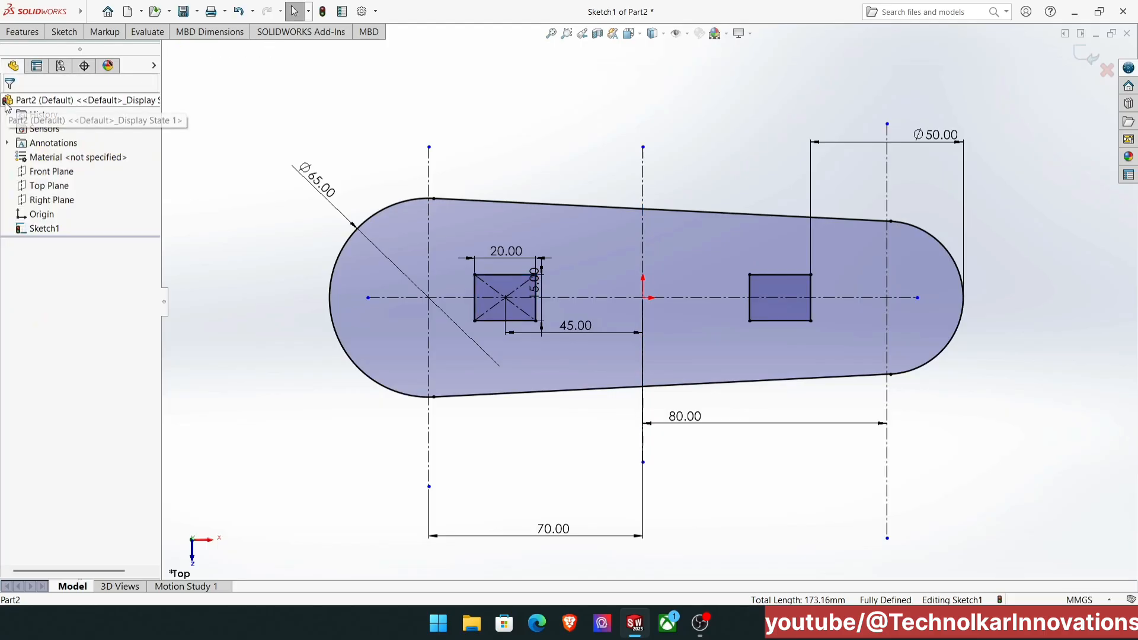
Undo the mirrored copy of the rectangle.
left_click(70, 37)
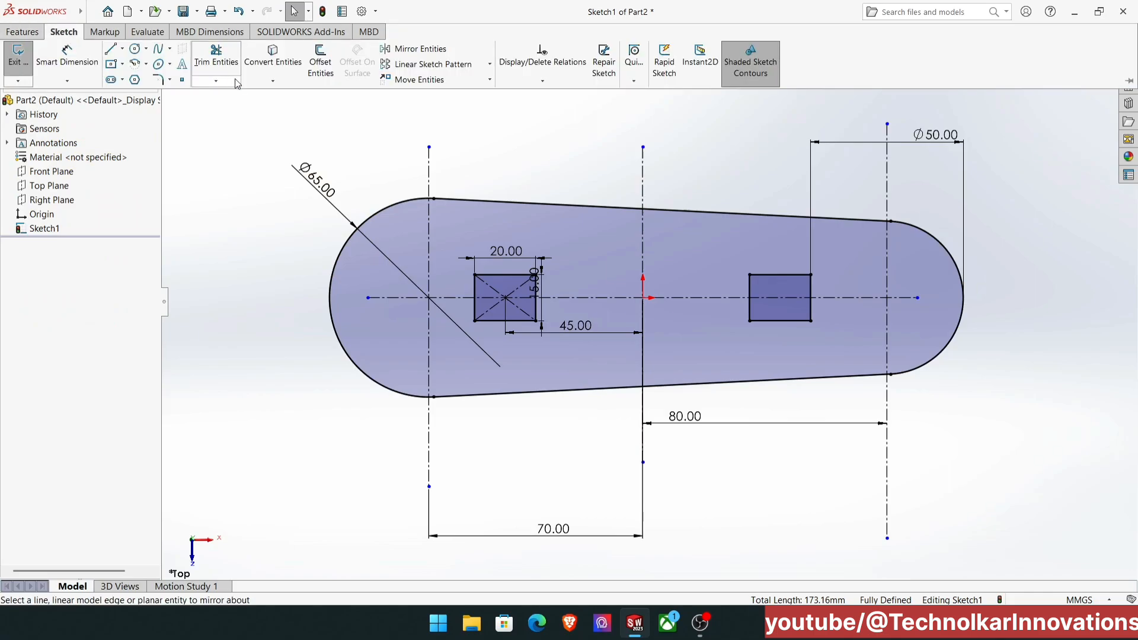
left_click(424, 52)
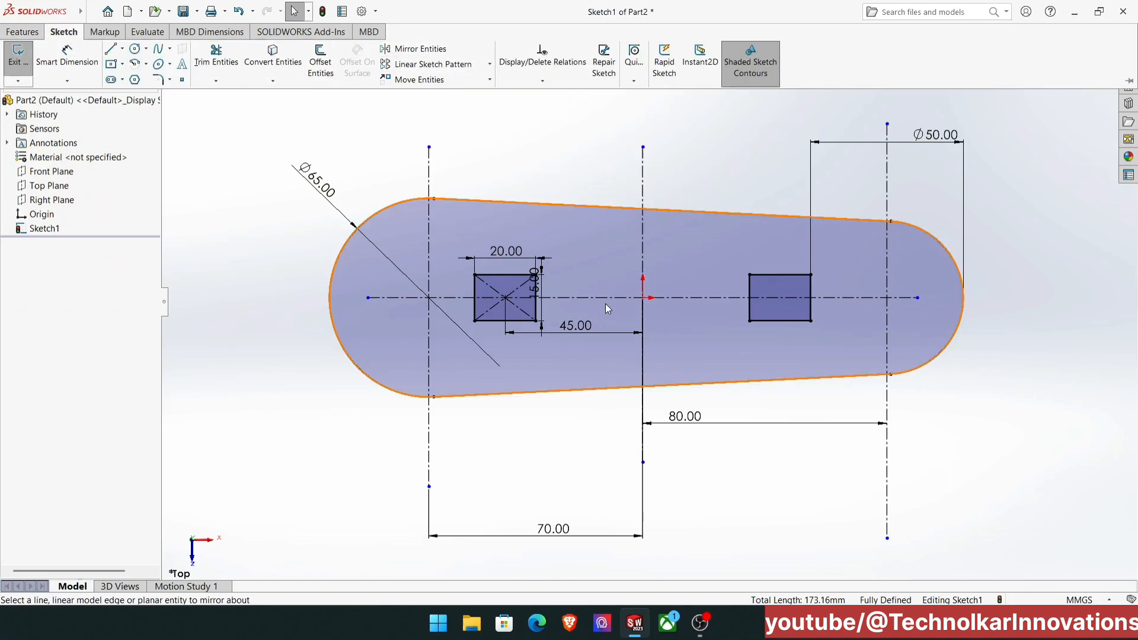
key("ctrl+z")
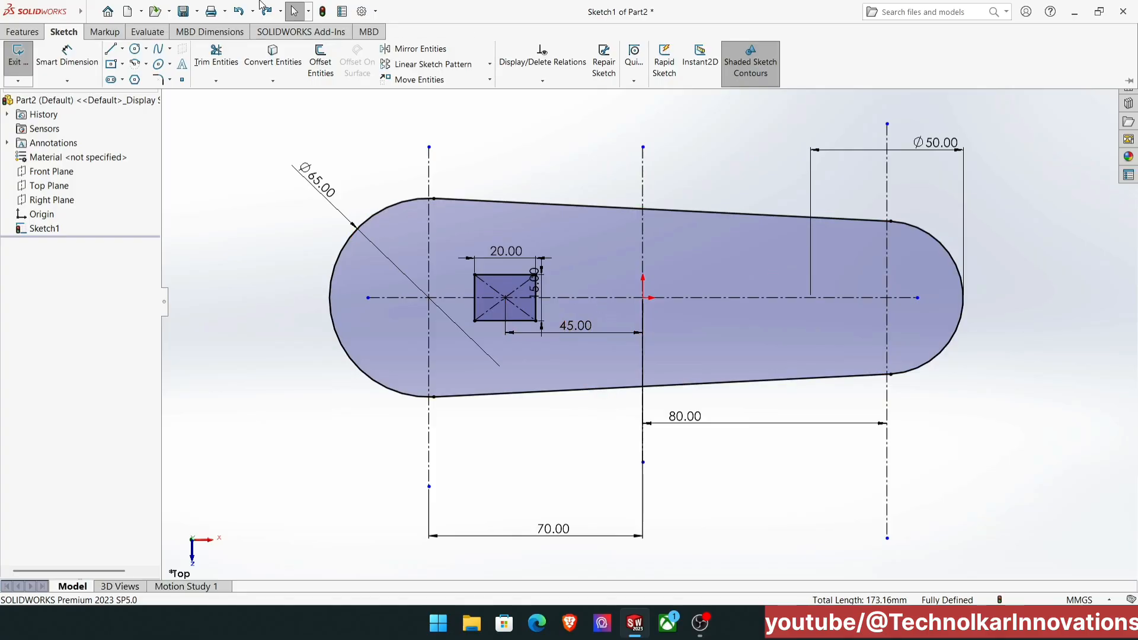
Mirror the rectangle's four sides about the vertical centerline through the origin with Copy turned off.
left_click(410, 52)
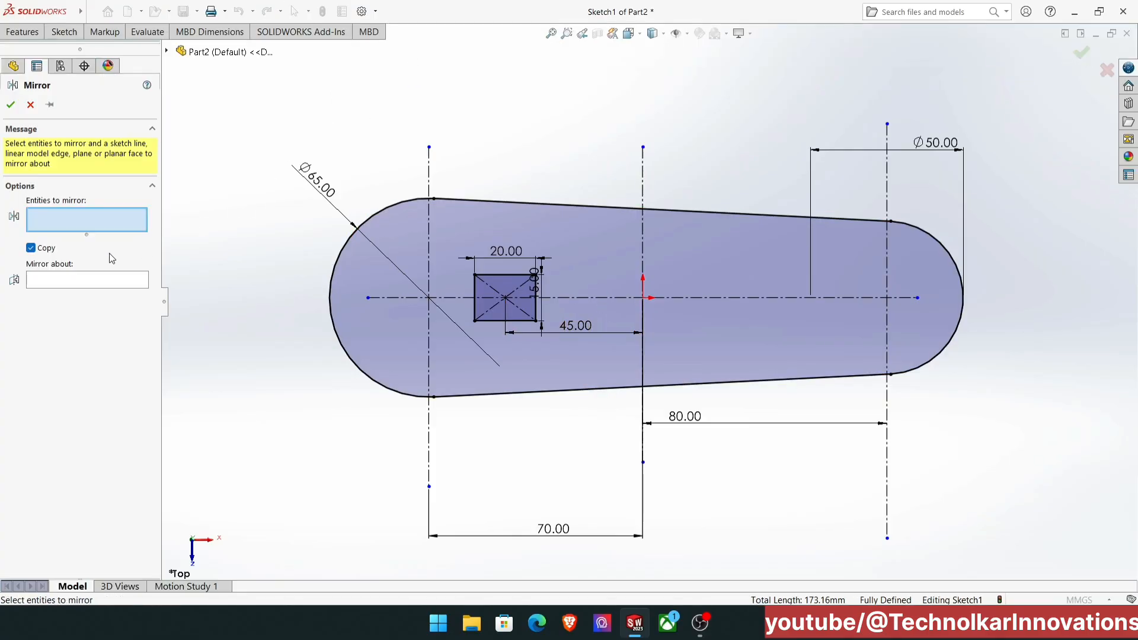
left_click(513, 289)
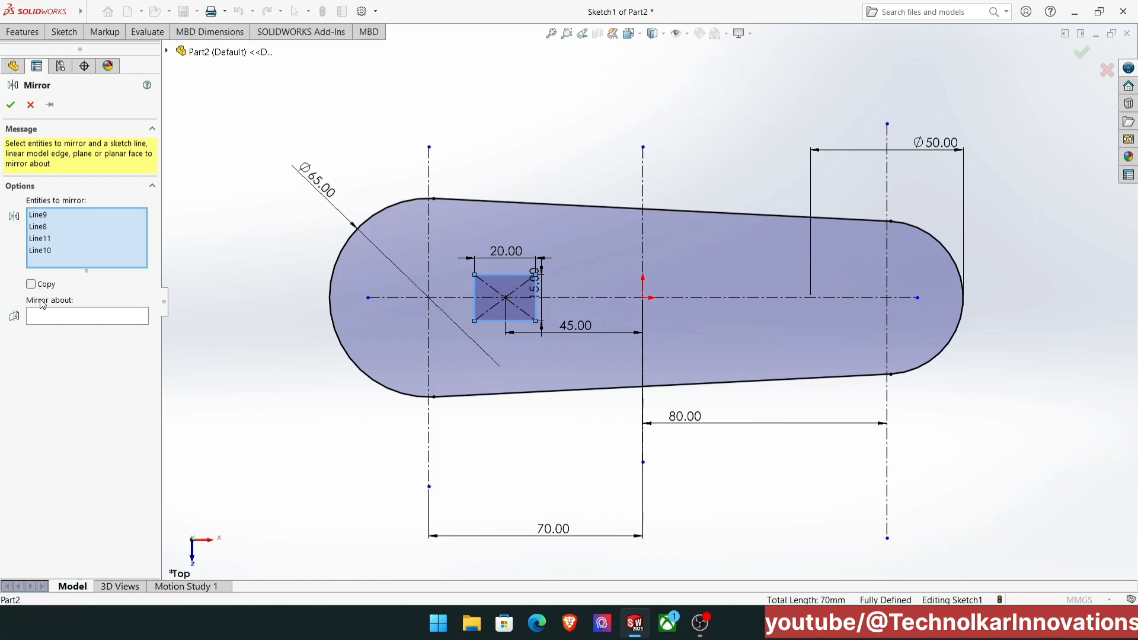
left_click(54, 321)
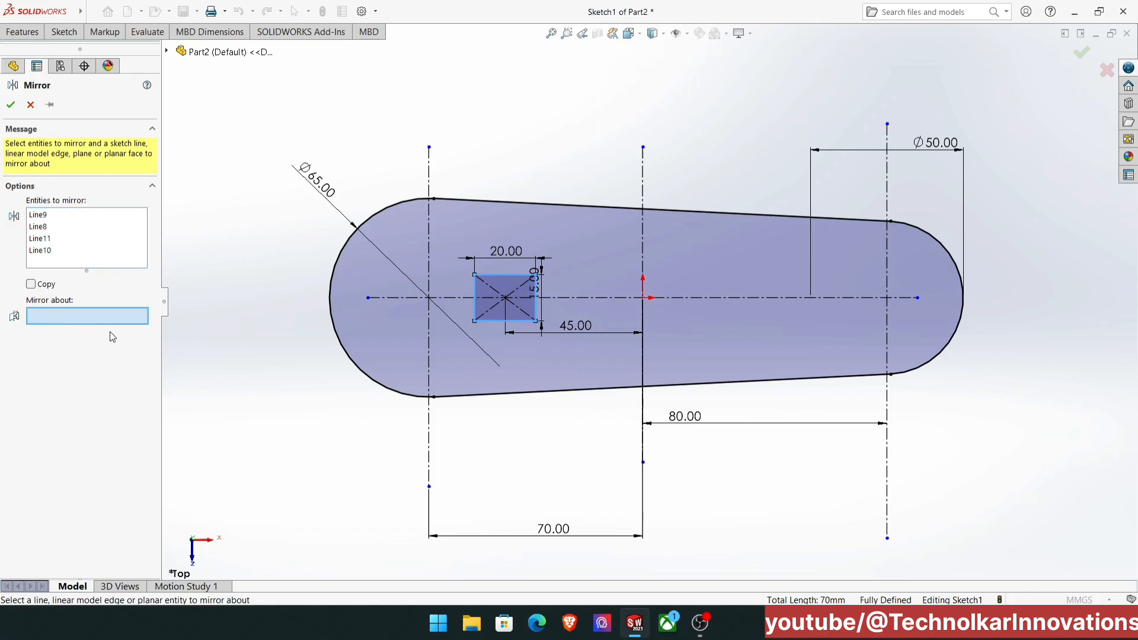
left_click(644, 248)
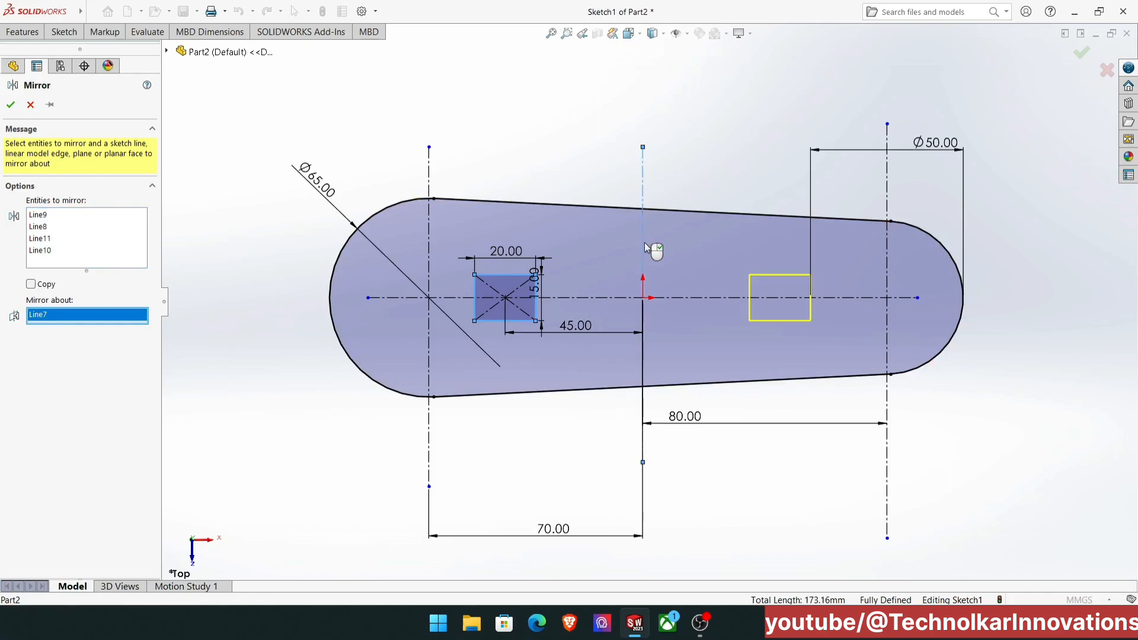
left_click(10, 104)
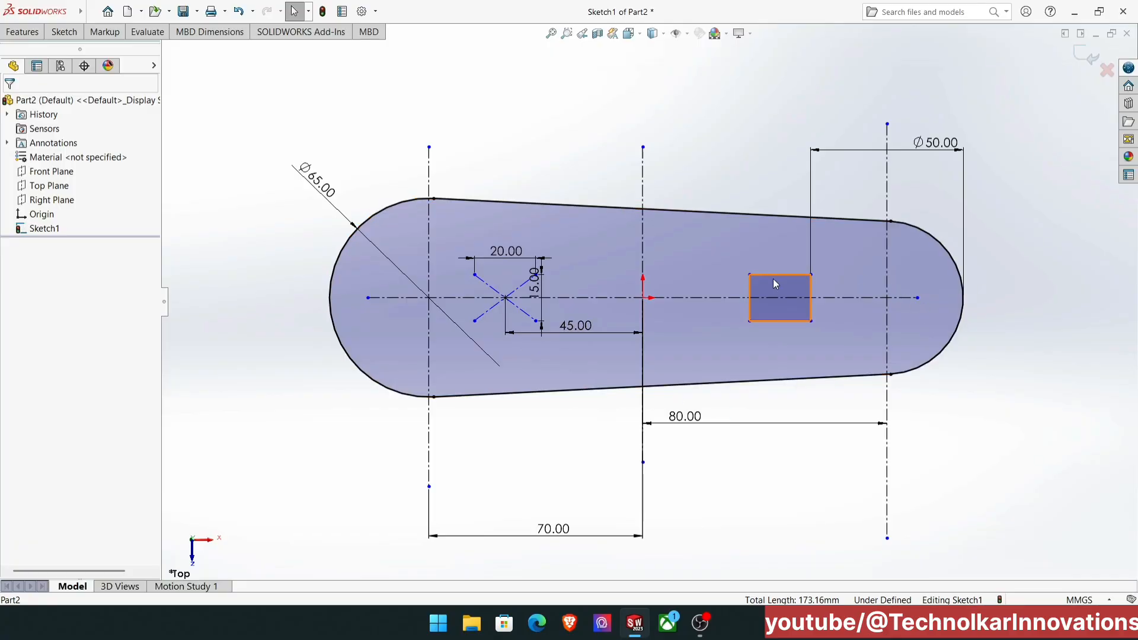
scroll(687, 286, "down", 2)
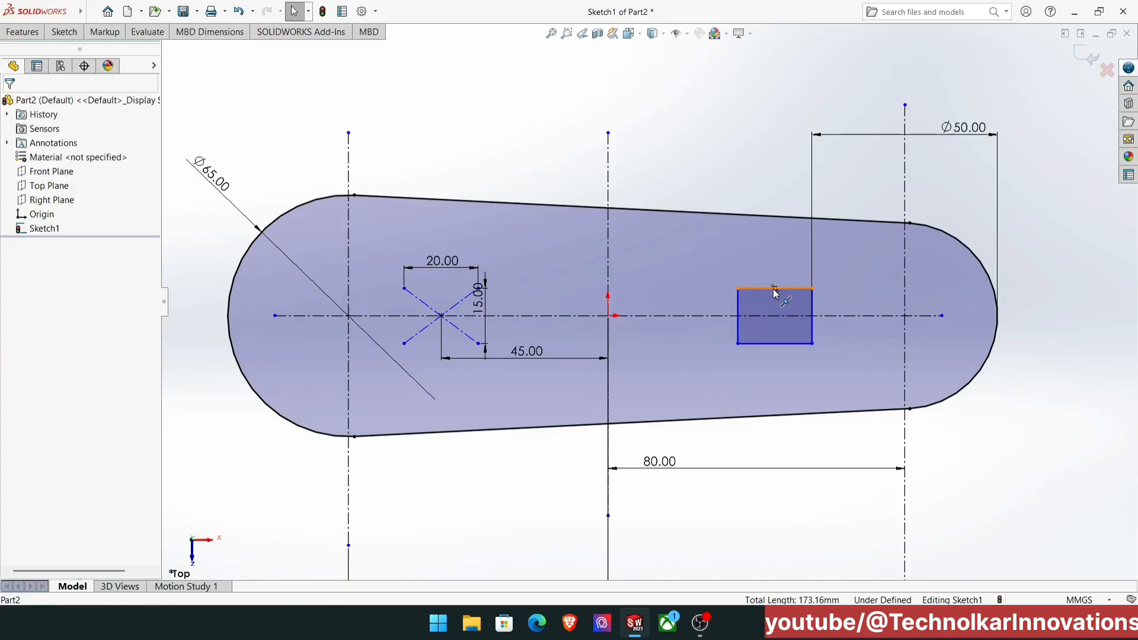
Undo the rectangle's mirroring, its dimensions and the rectangle itself, leaving only the link profile.
key("ctrl+z")
key("ctrl+z")
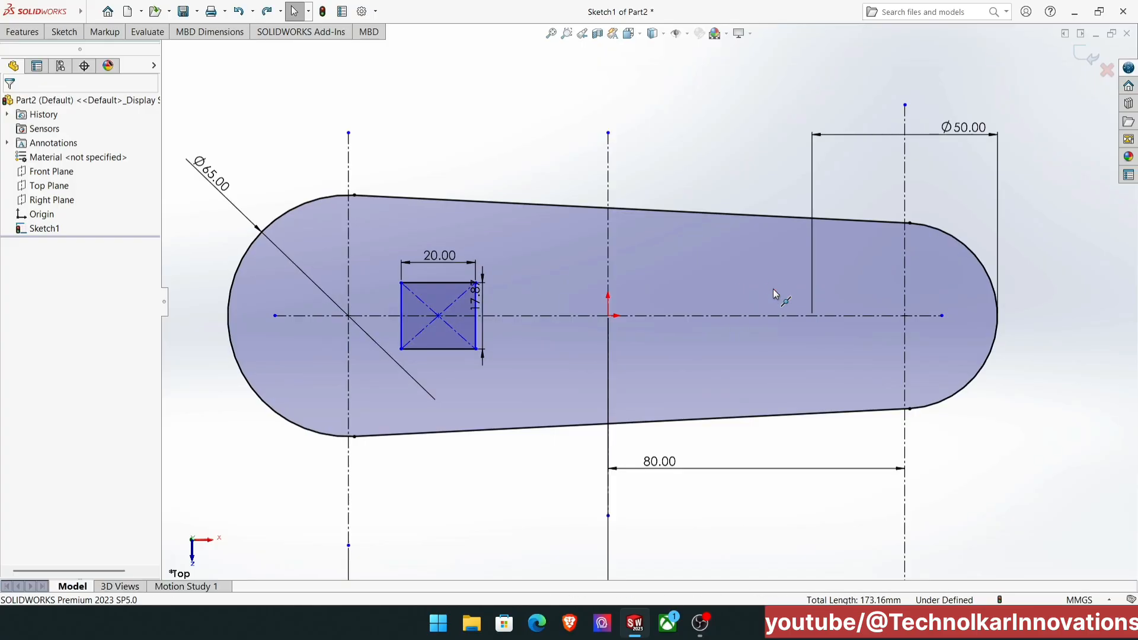
key("ctrl+z")
key("ctrl+z")
key("ctrl+z")
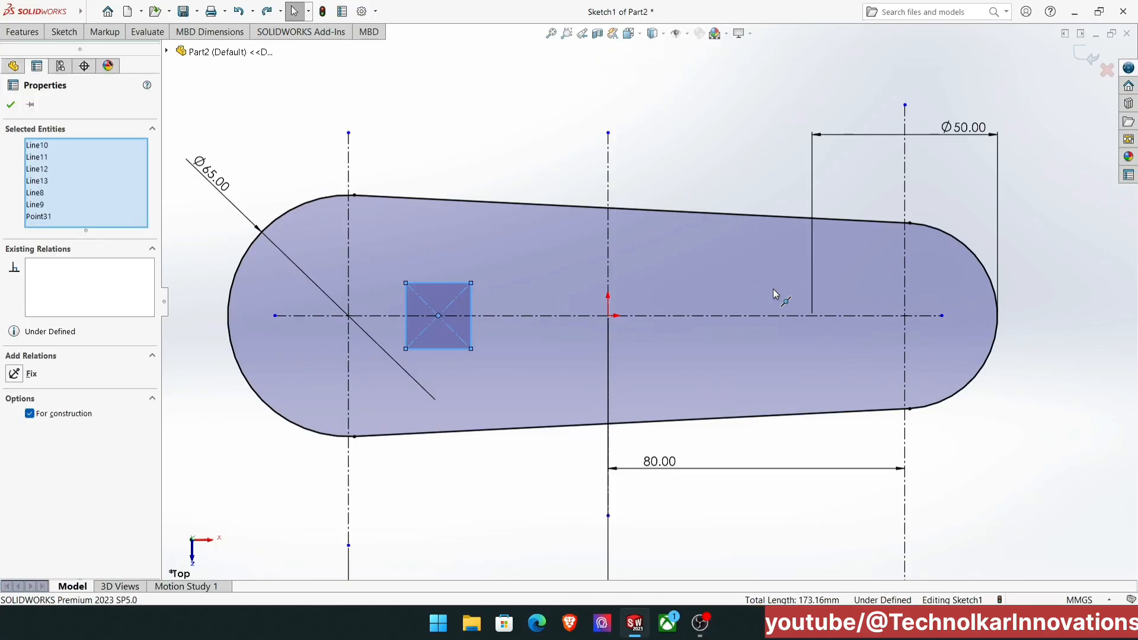
scroll(574, 313, "up", 2)
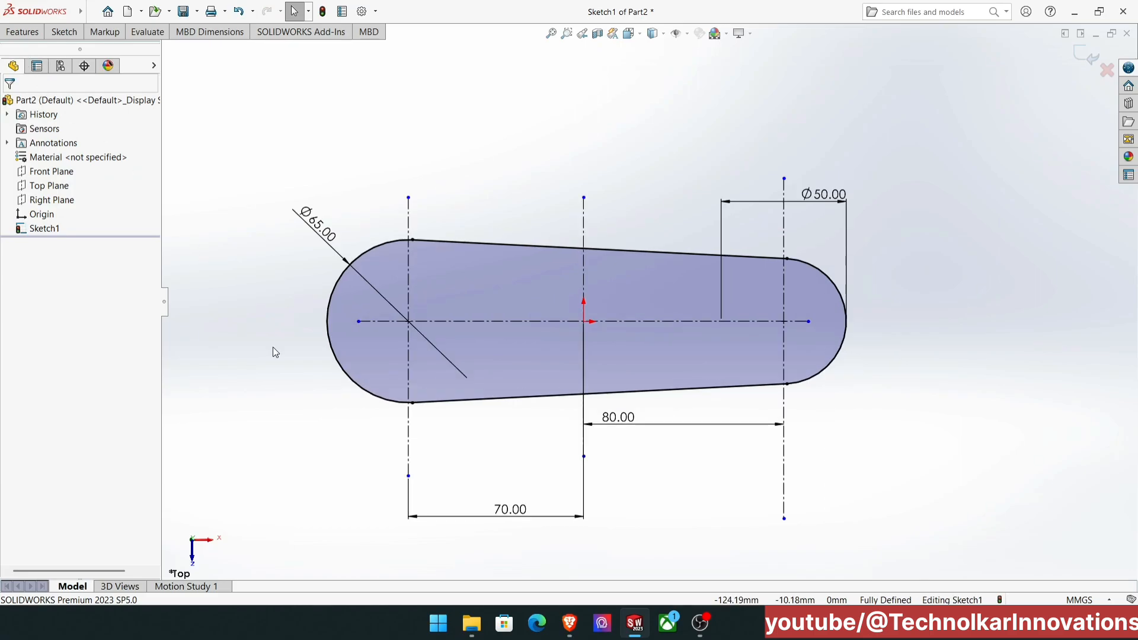
Power trim the ends of the three vertical centerlines that extend above and below the link profile.
left_click(64, 32)
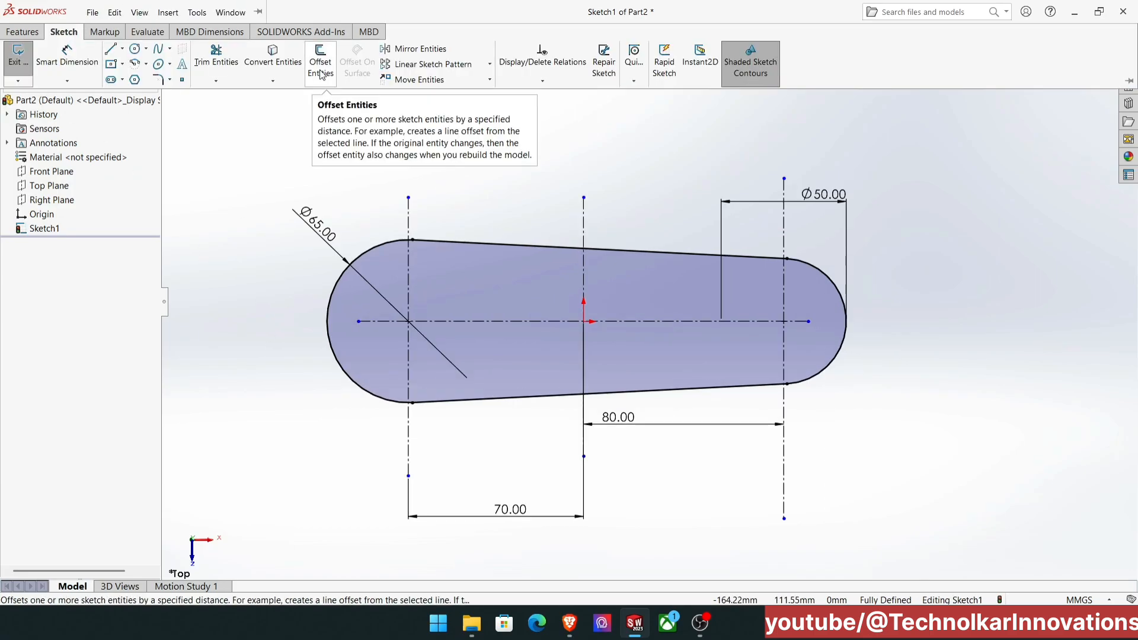
left_click(216, 56)
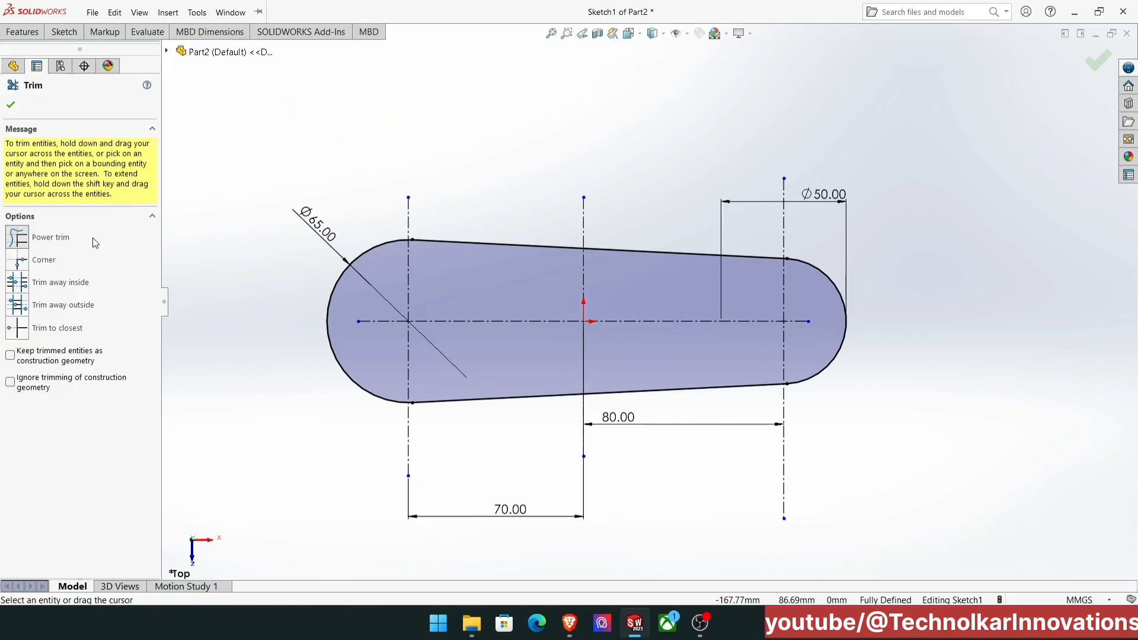
left_click(17, 237)
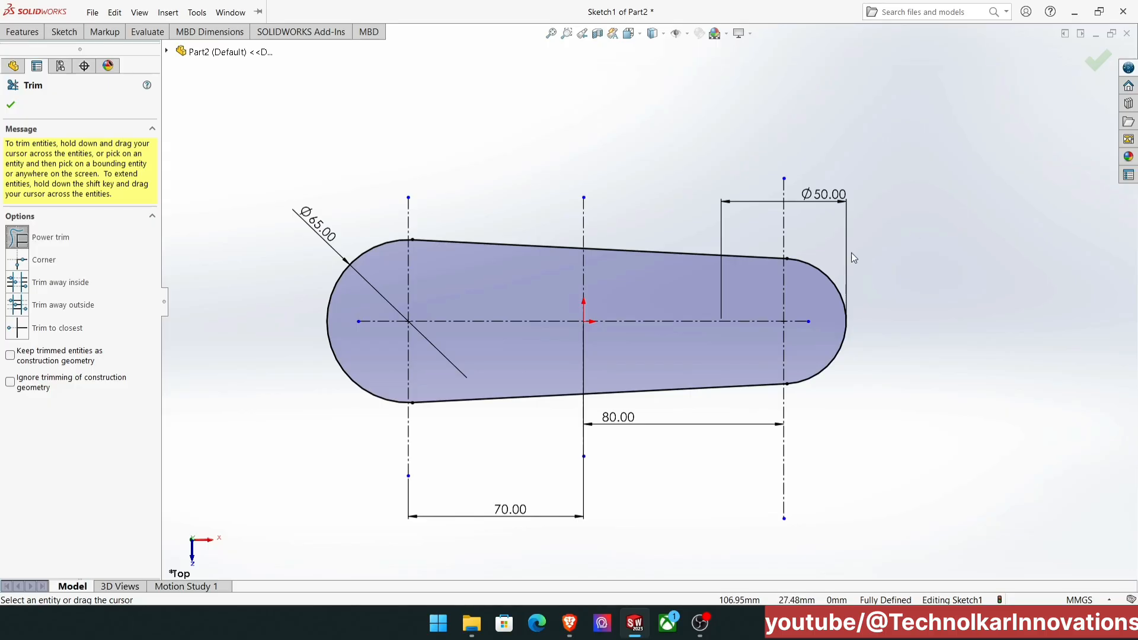
mouse_move(937, 226)
left_mouse_down()
mouse_move(900, 220)
mouse_move(886, 197)
mouse_move(899, 180)
left_mouse_up()
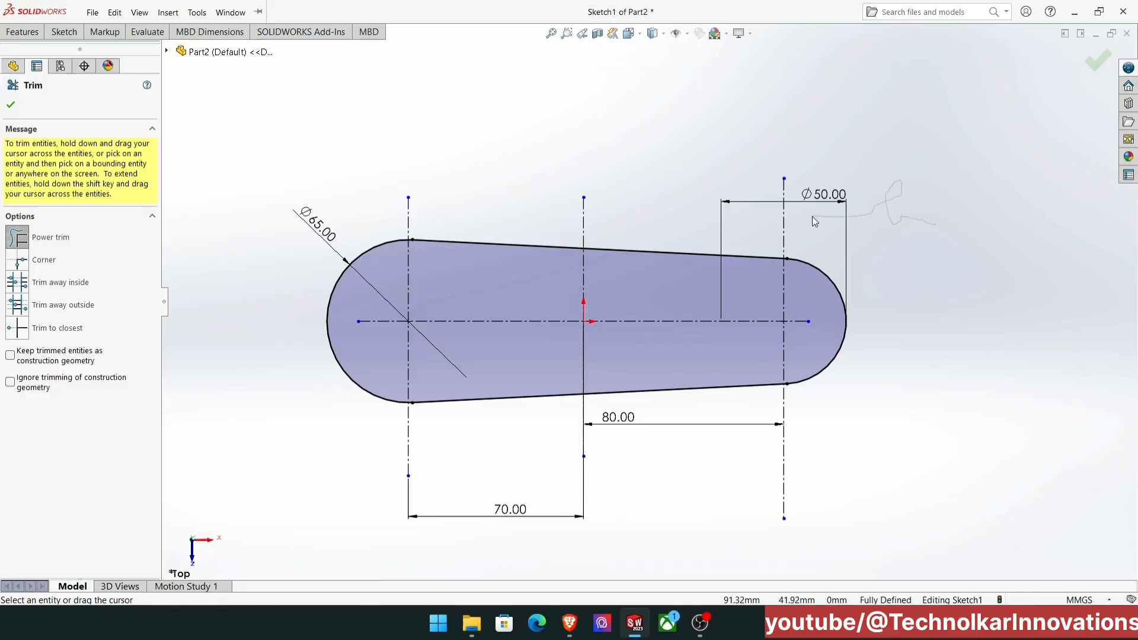
left_click_drag(806, 218, 775, 219)
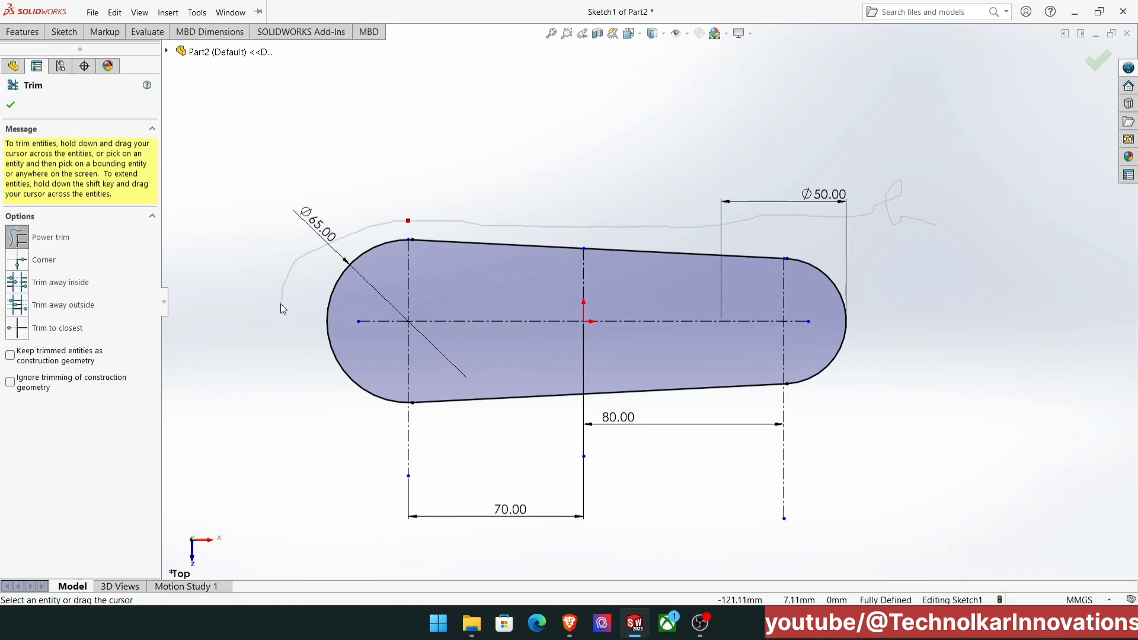
mouse_move(281, 308)
left_mouse_down()
mouse_move(279, 362)
mouse_move(313, 411)
mouse_move(461, 435)
mouse_move(792, 420)
mouse_move(751, 444)
left_mouse_up()
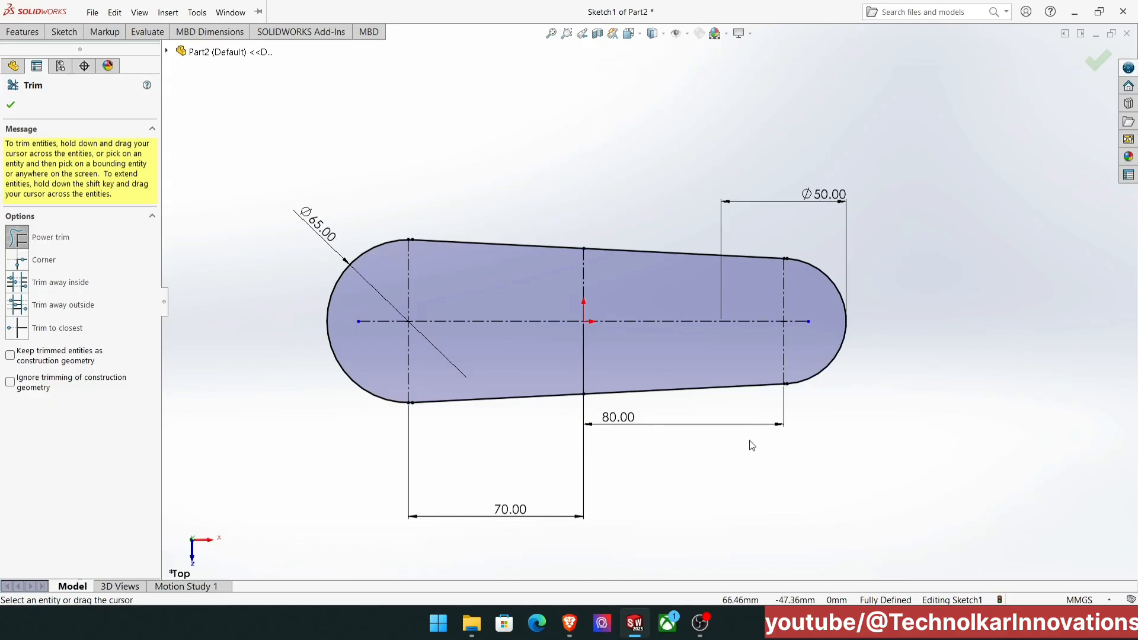
left_click(1096, 69)
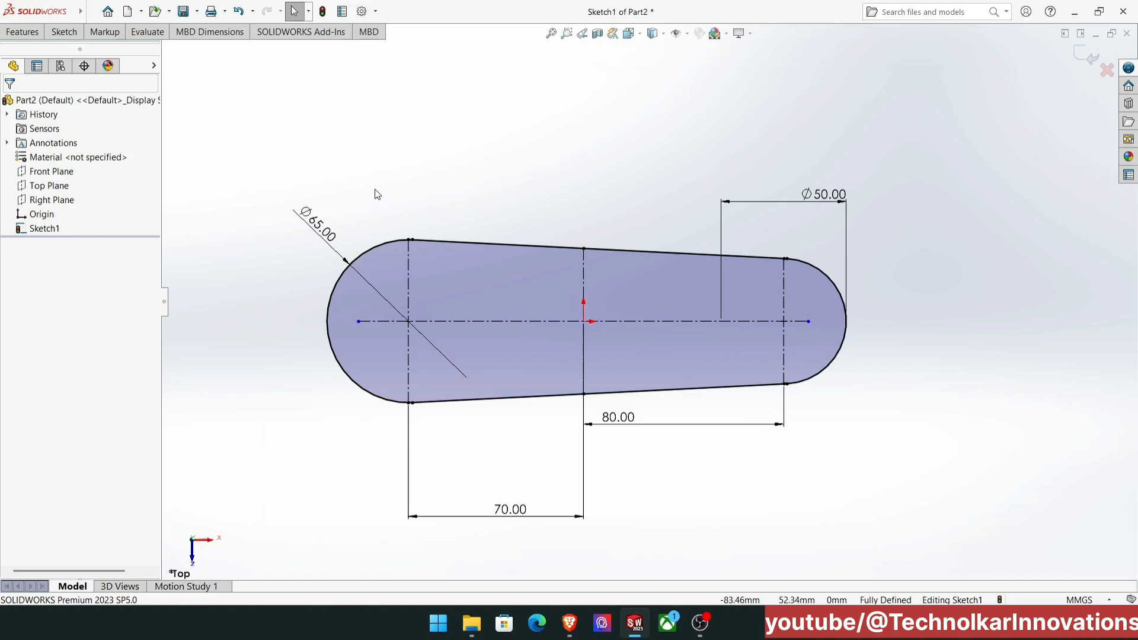
Sketch a circle with a radius of about 23 mm in the empty area above the link's large end.
left_click(57, 33)
left_click(235, 59)
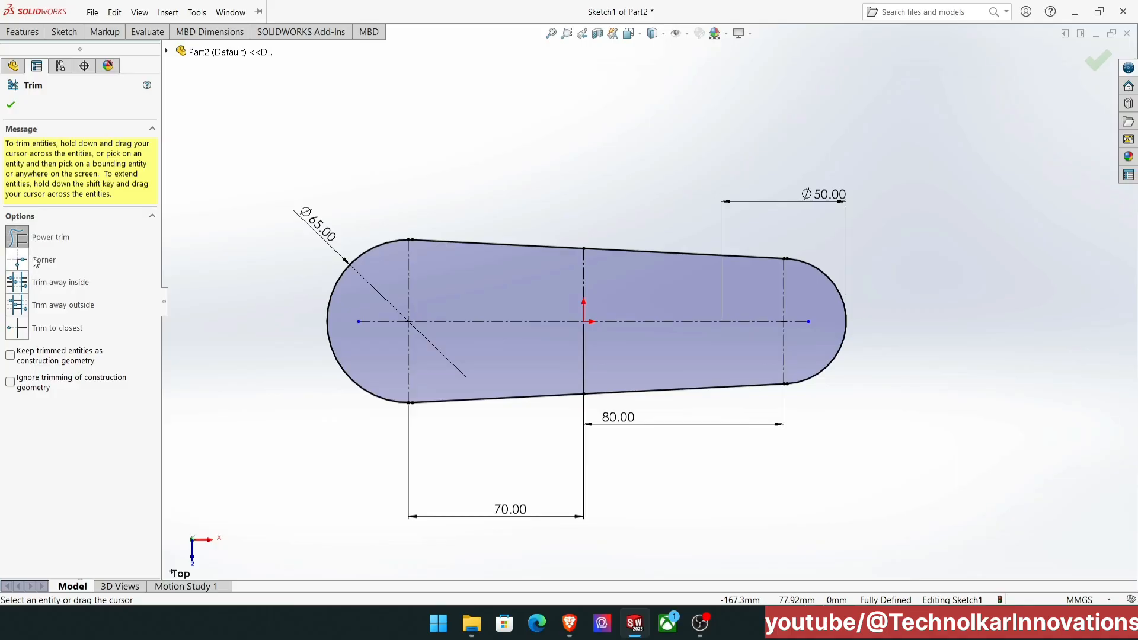
left_click(68, 32)
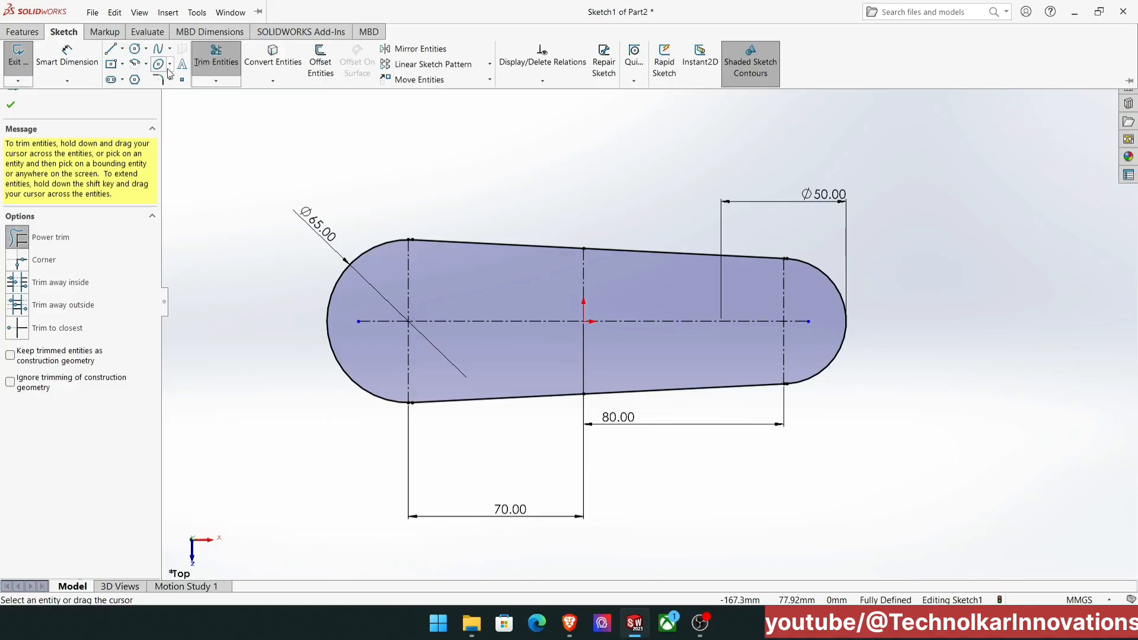
left_click(135, 49)
scroll(412, 184, "up", 2)
scroll(541, 151, "down", 1)
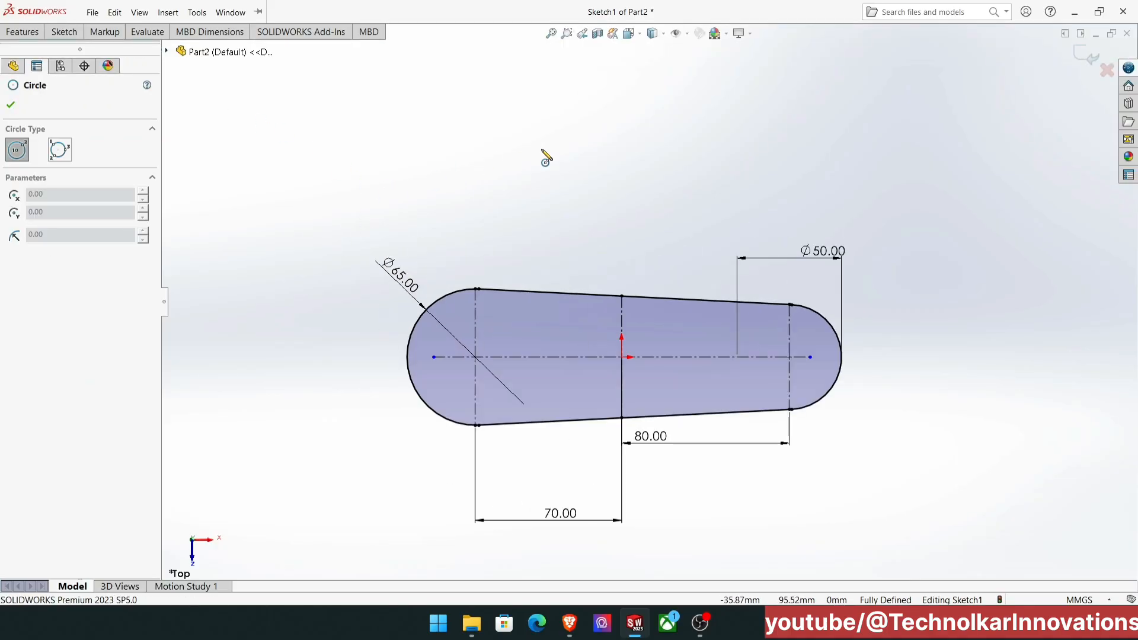
left_click(500, 115)
left_click(536, 155)
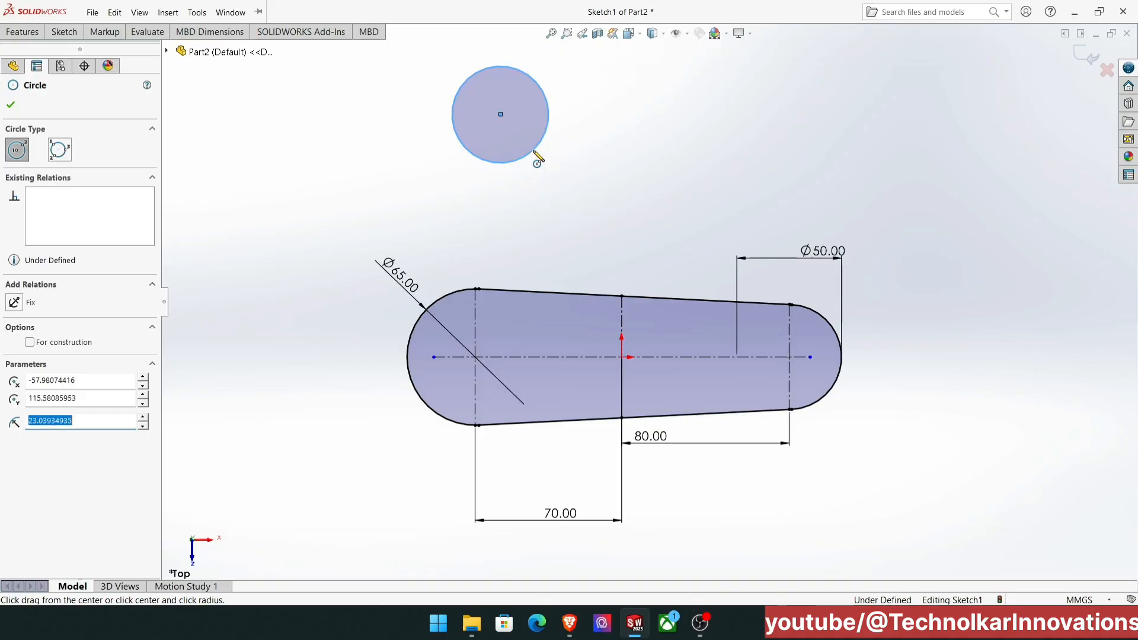
Sketch a vertical line about 64 mm long crossing the circle near its left edge and end the line chain.
left_click(70, 30)
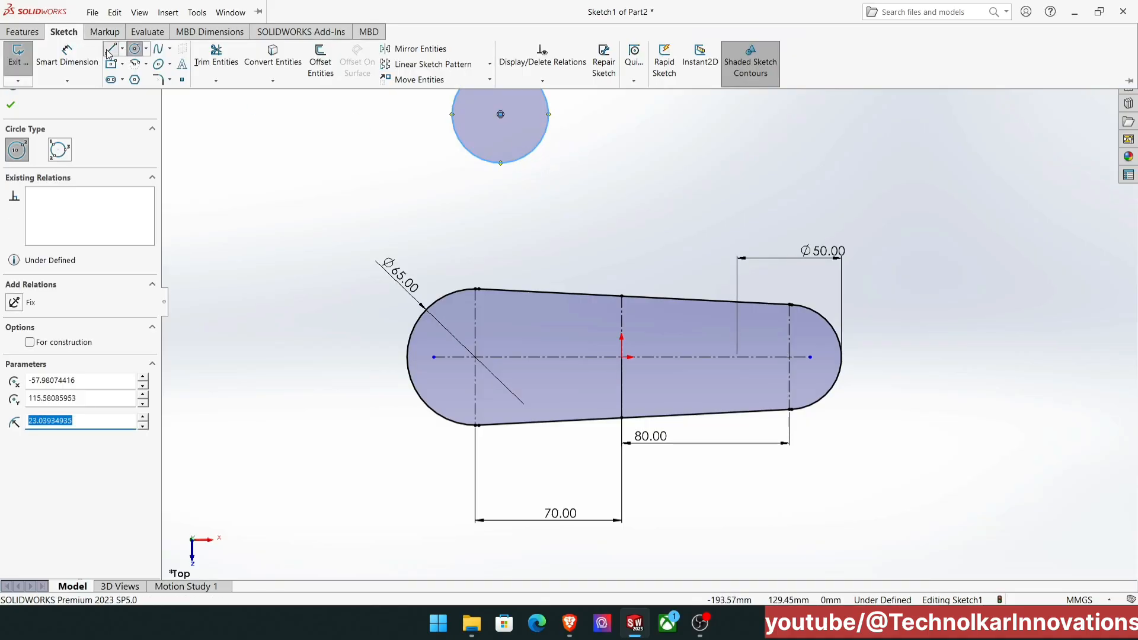
left_click(111, 49)
scroll(424, 95, "up", 2)
scroll(425, 96, "down", 2)
scroll(559, 229, "down", 1)
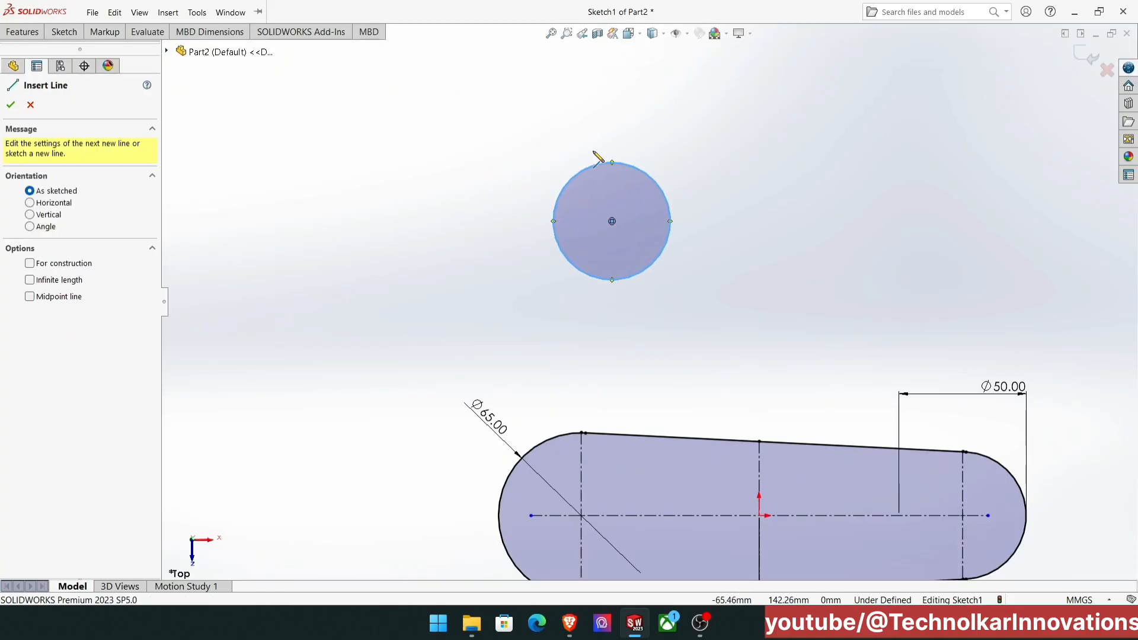
left_click(570, 129)
left_click(569, 293)
right_click(571, 295)
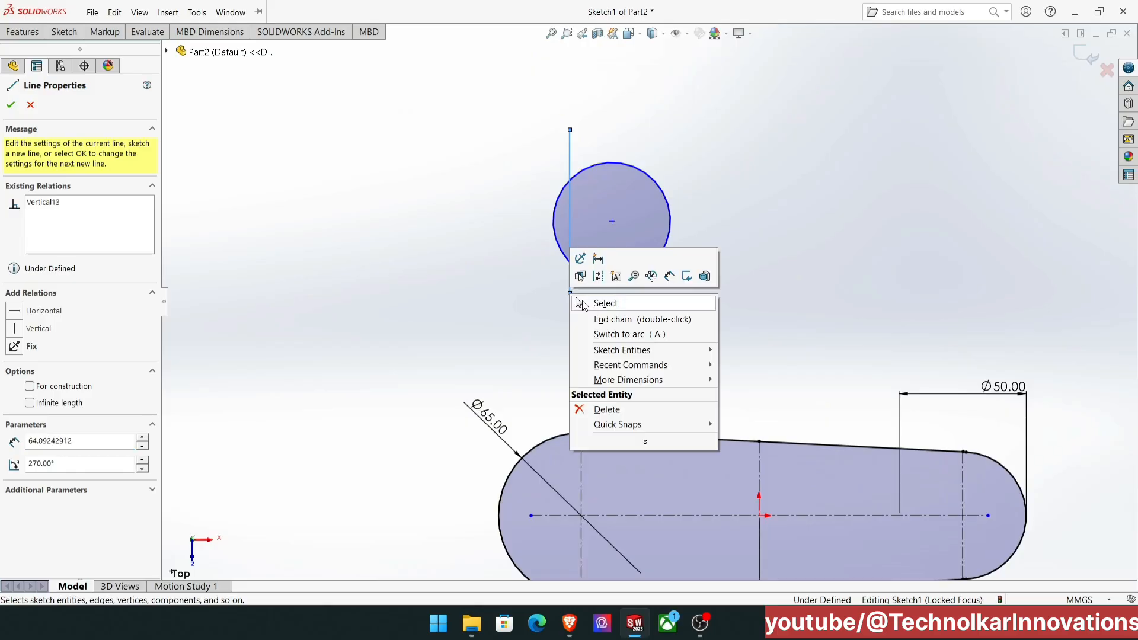
left_click(574, 302)
Sketch a second vertical line of similar length through the circle, slightly left of its center.
left_click(65, 32)
left_click(109, 50)
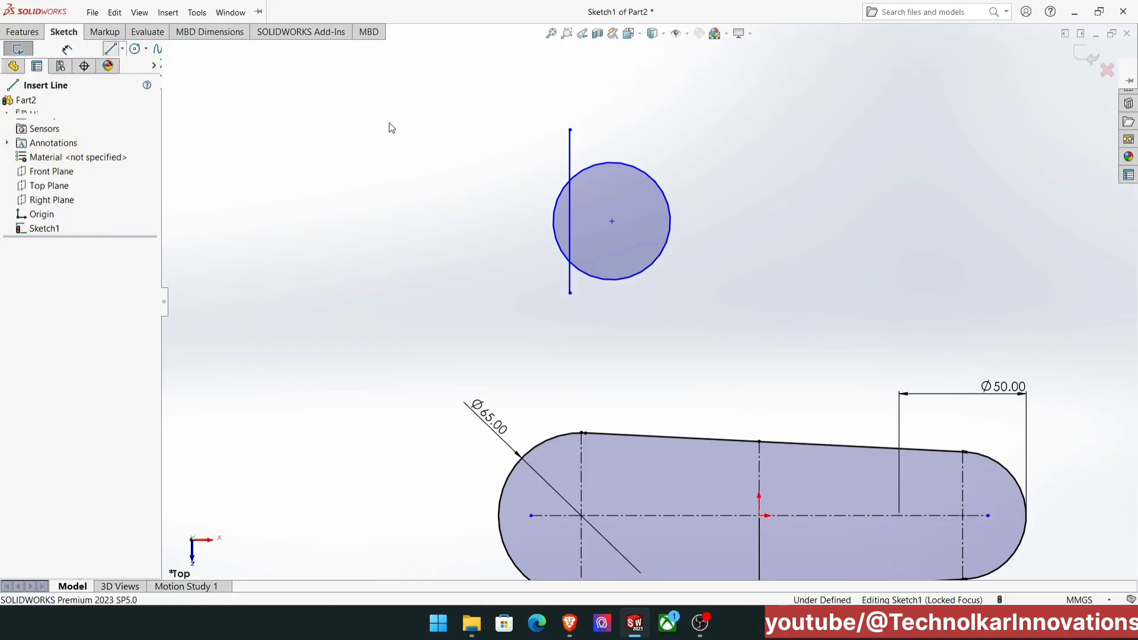
left_click(596, 129)
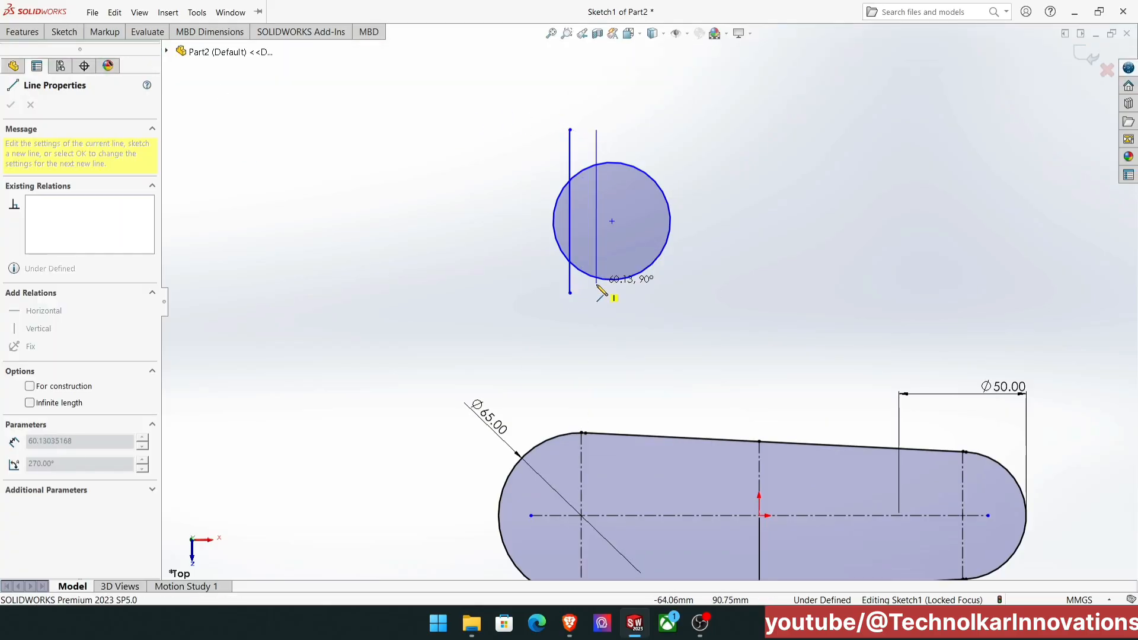
left_click(596, 292)
right_click(389, 198)
left_click(422, 205)
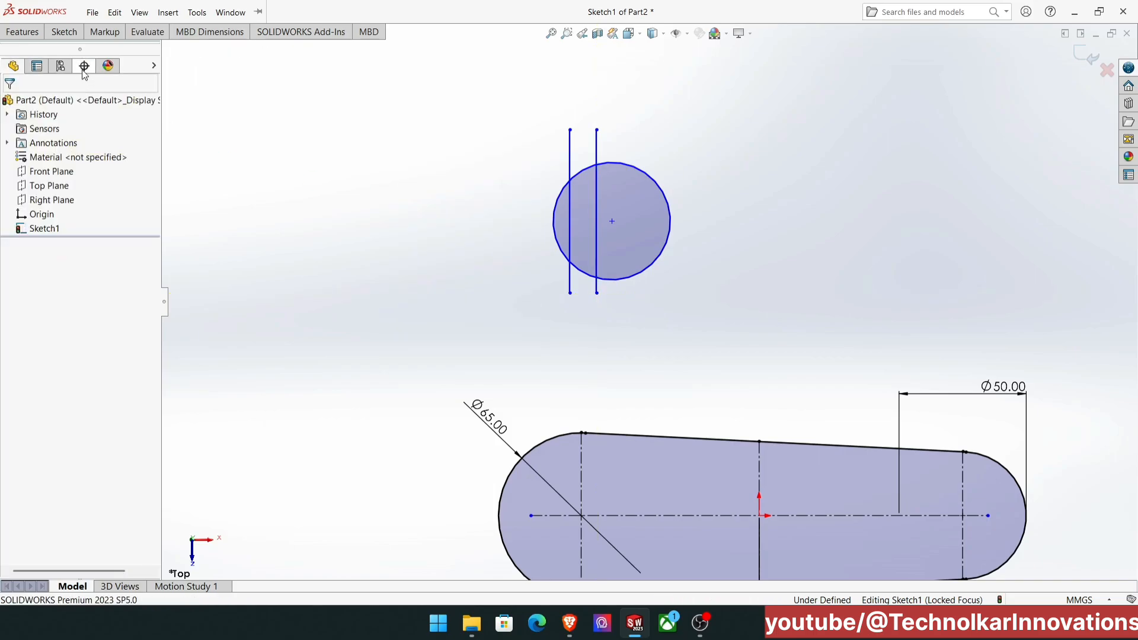
Sketch a nearly vertical line about 66 mm long through the circle, right of its center.
left_click(64, 32)
left_click(110, 49)
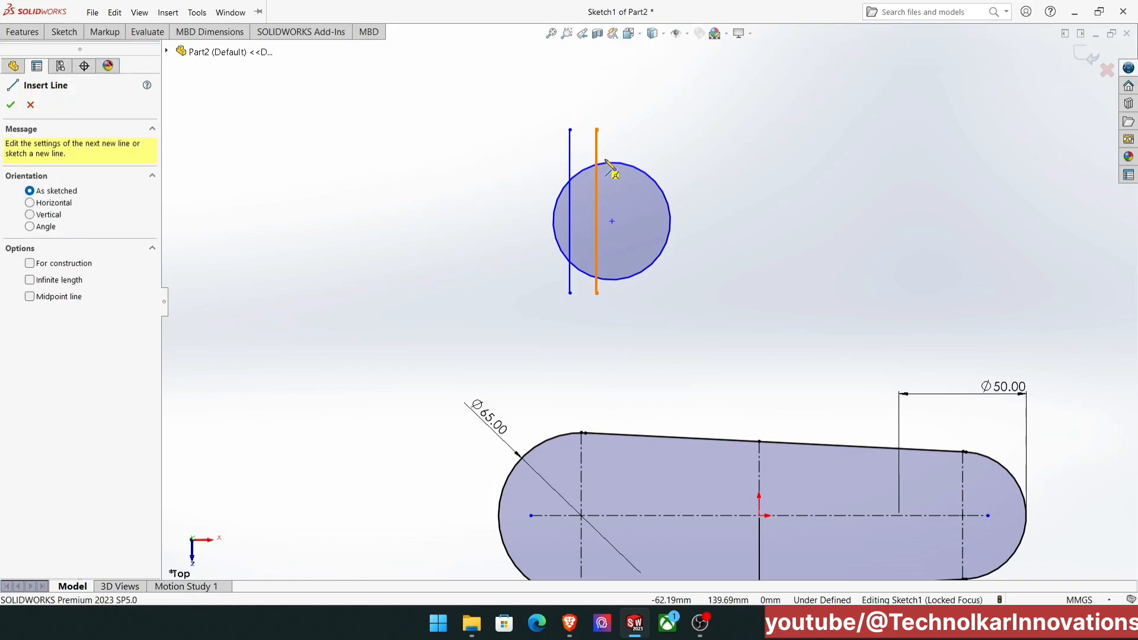
left_click(634, 129)
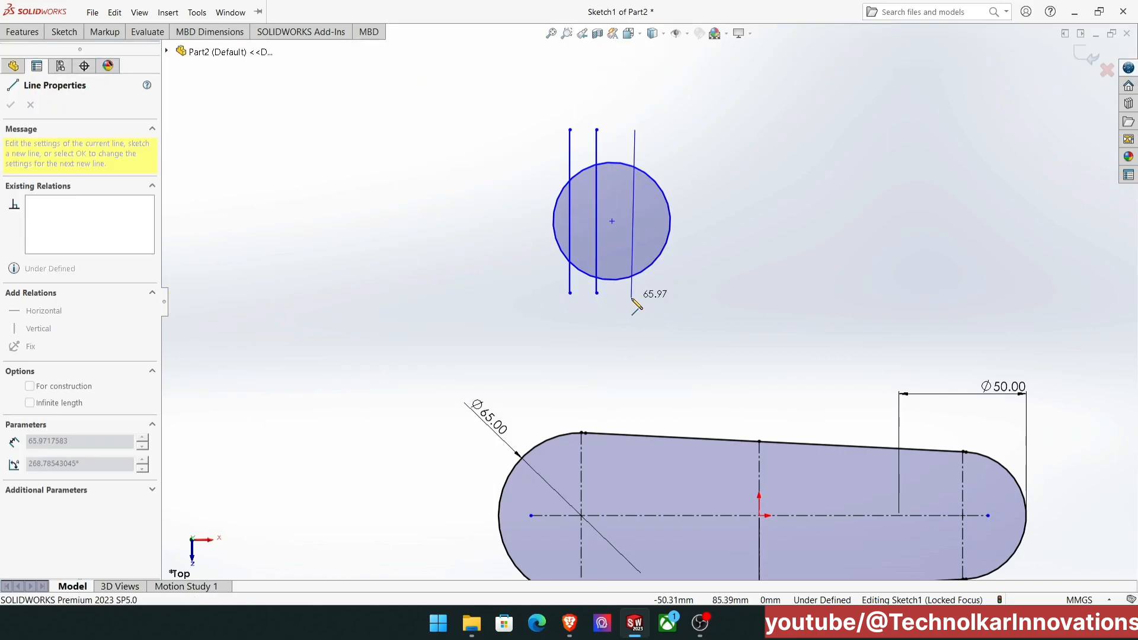
left_click(632, 296)
right_click(633, 298)
left_click(653, 308)
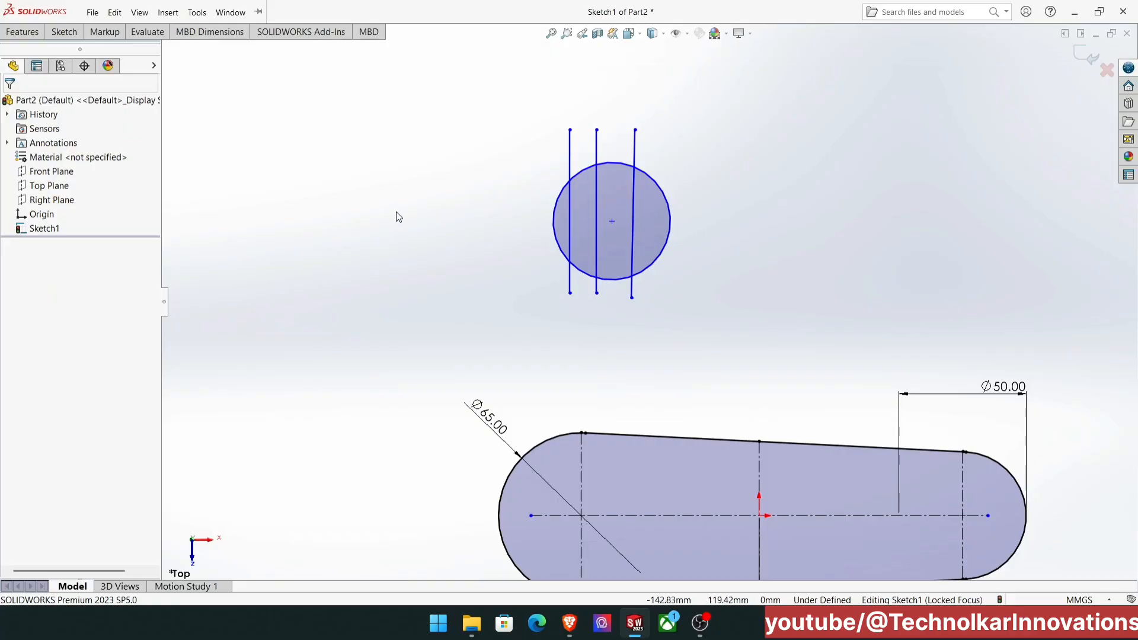
Sketch a vertical line crossing the circle near its right edge and end the line chain.
left_click(139, 12)
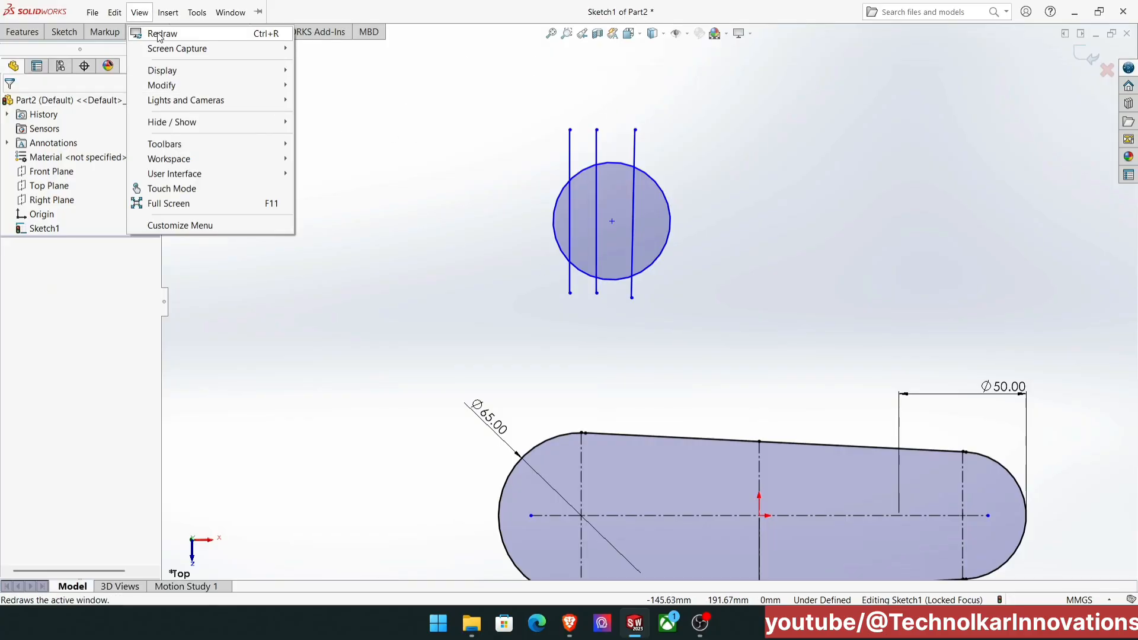
left_click(70, 33)
left_click(111, 49)
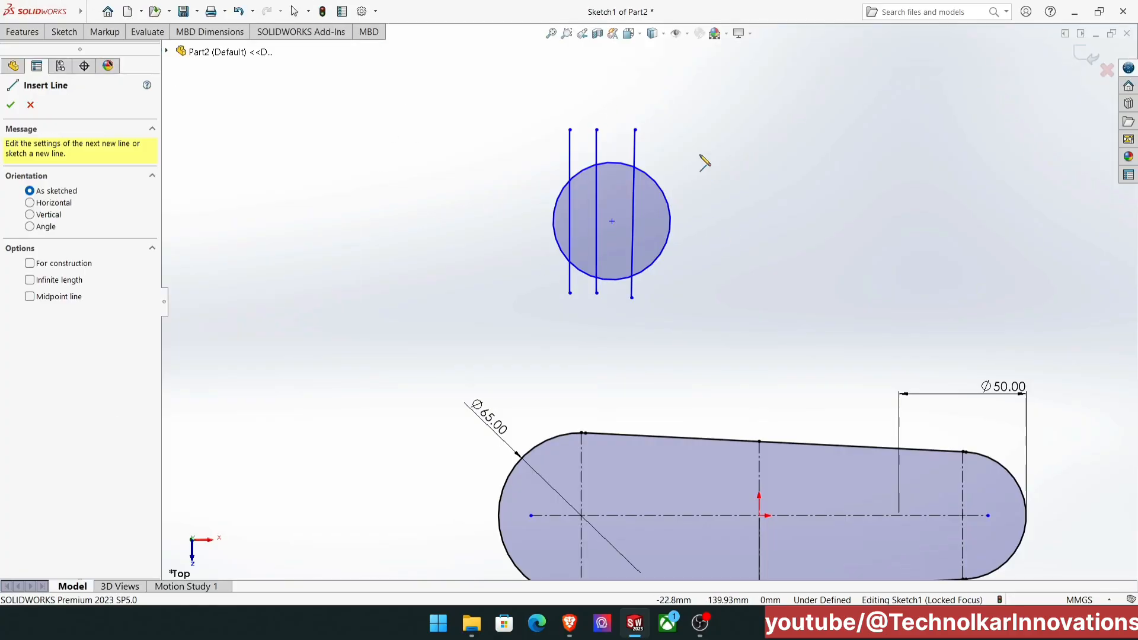
left_click(662, 139)
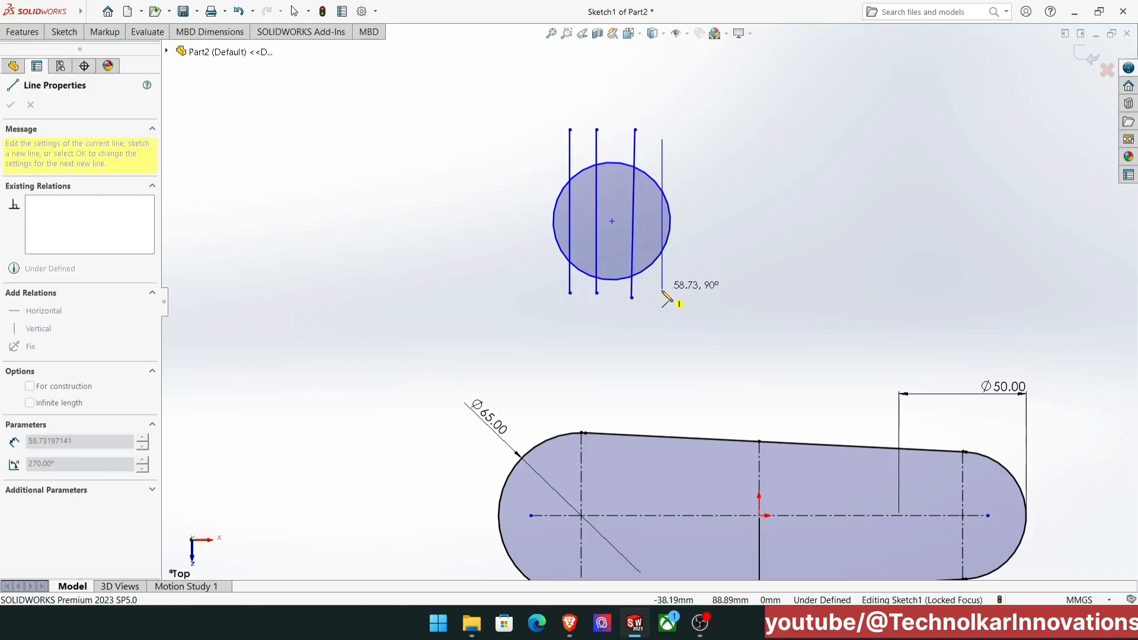
left_click(665, 301)
right_click(664, 302)
left_click(669, 304)
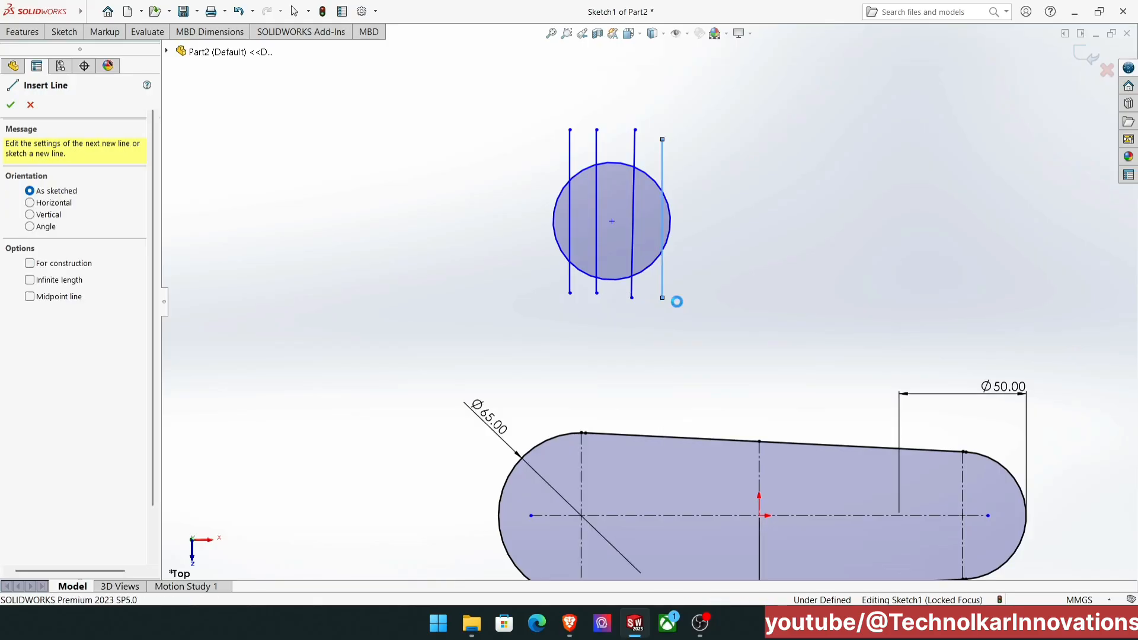
Replace the slightly slanted line right of the circle's center with a vertical line about 66 mm long.
left_click(637, 209)
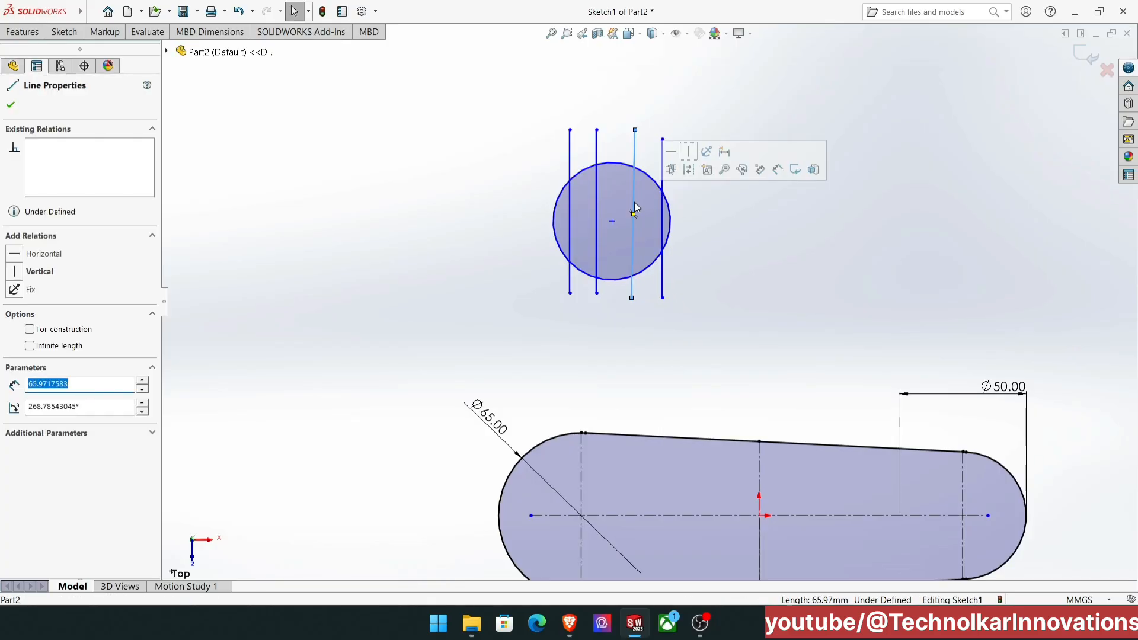
key("Delete")
left_click(68, 32)
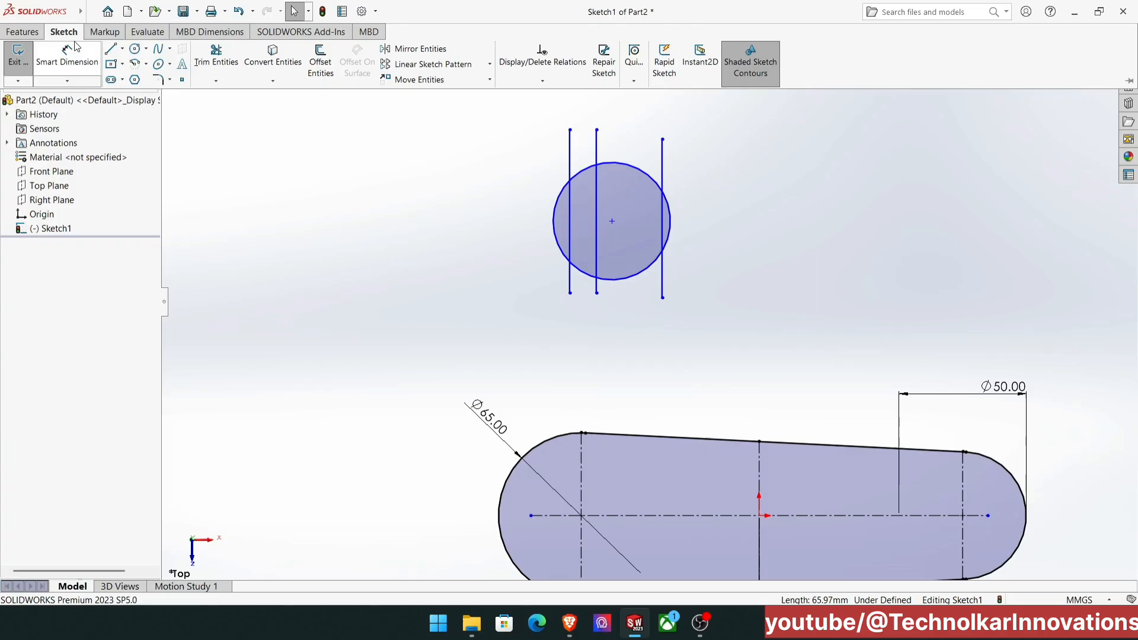
left_click(111, 49)
left_click(633, 129)
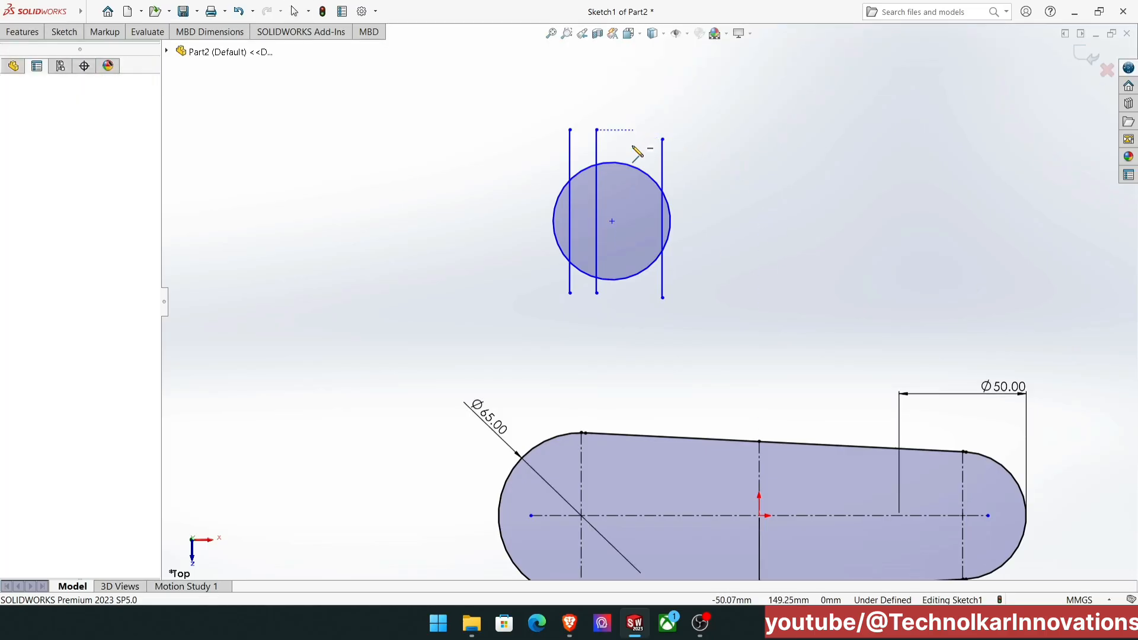
left_click(633, 298)
right_click(637, 301)
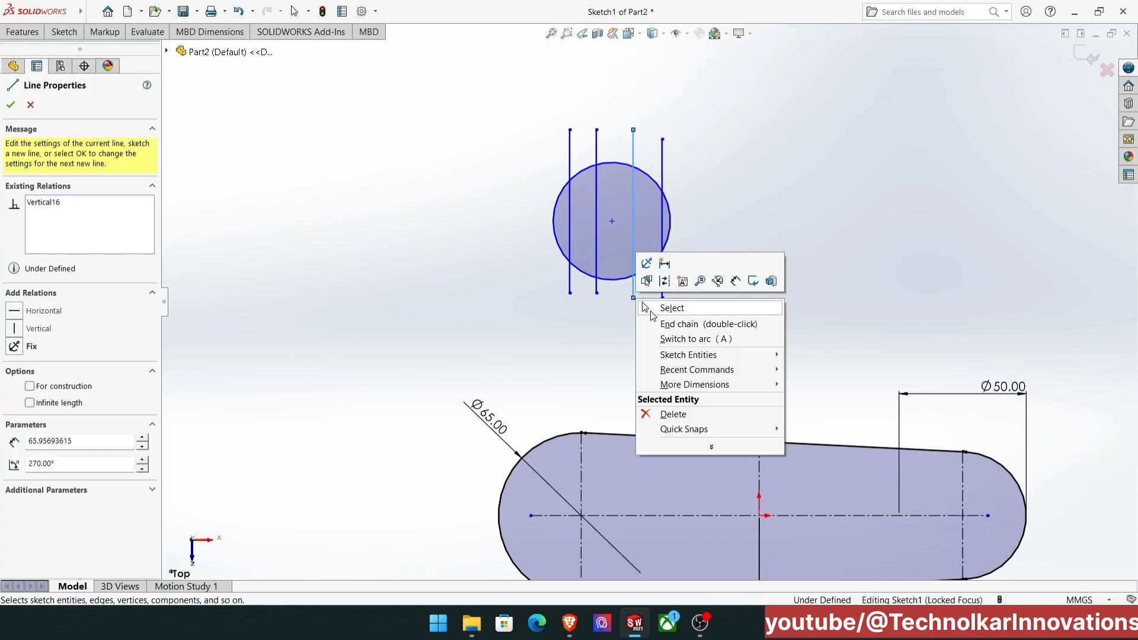
left_click(647, 310)
scroll(641, 255, "down", 3)
scroll(640, 254, "up", 3)
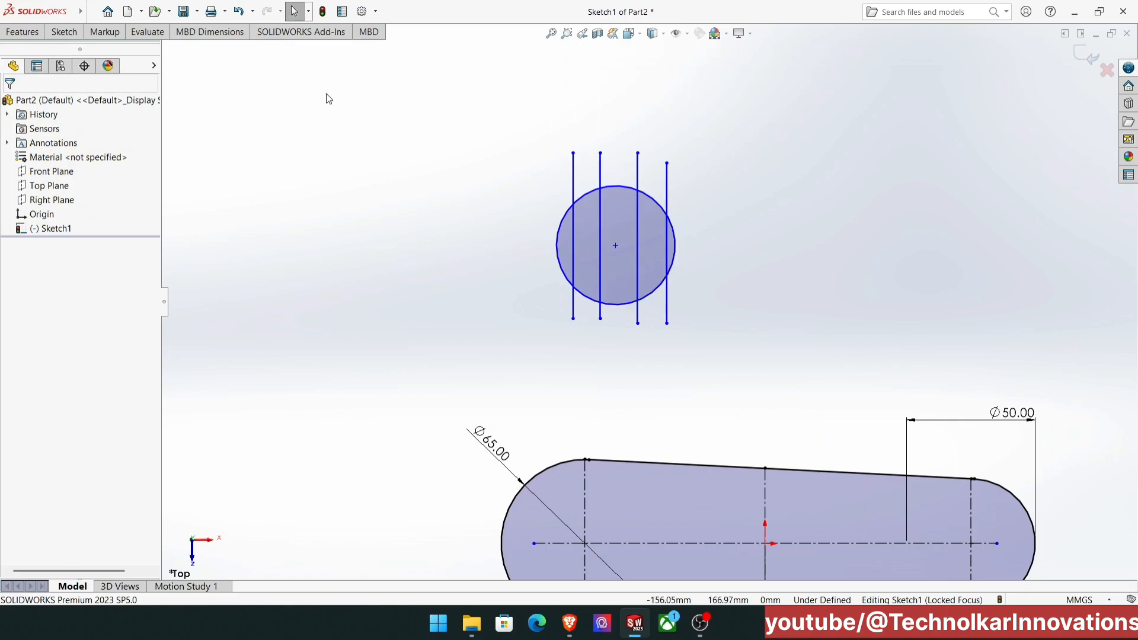
Trim away the inside portions of the four vertical lines, using the circle as the boundary.
left_click(64, 32)
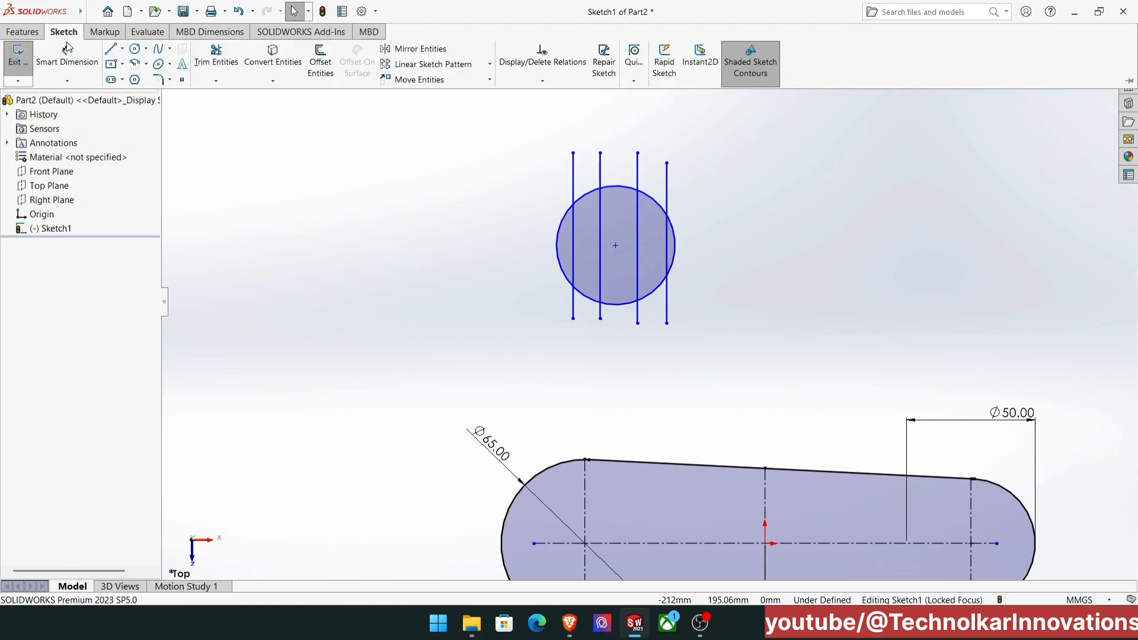
left_click(215, 55)
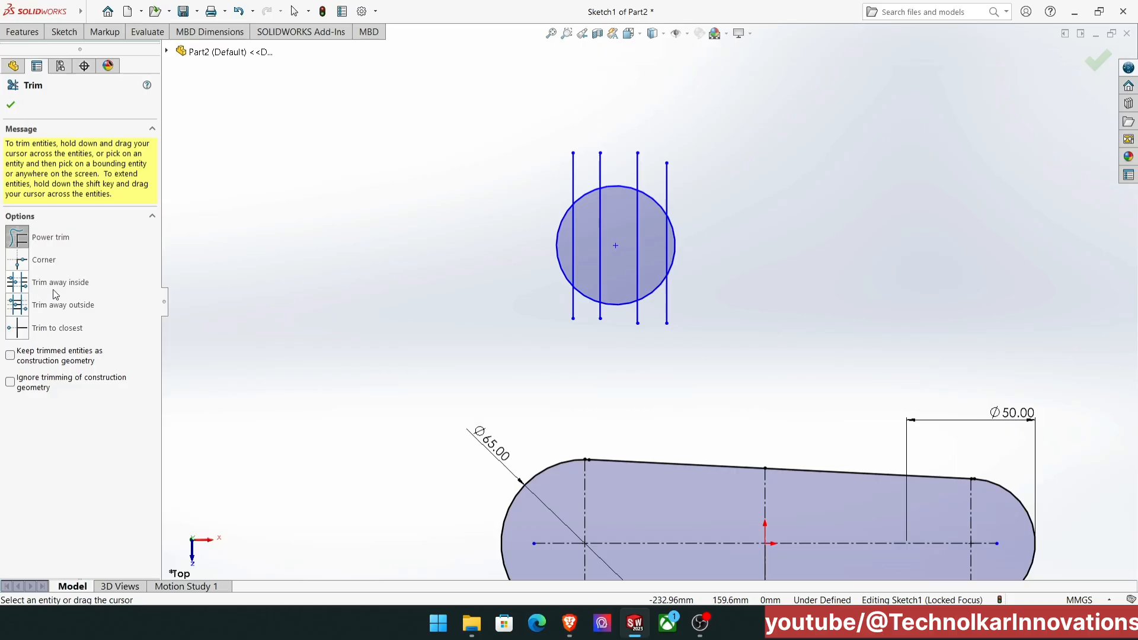
left_click(17, 282)
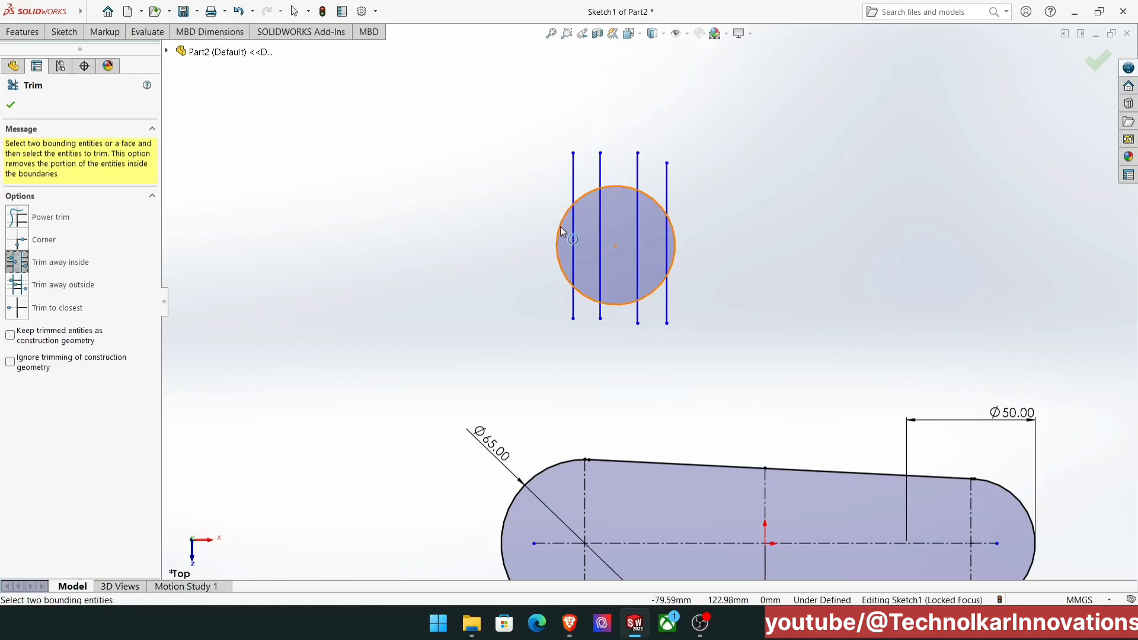
left_click(589, 198)
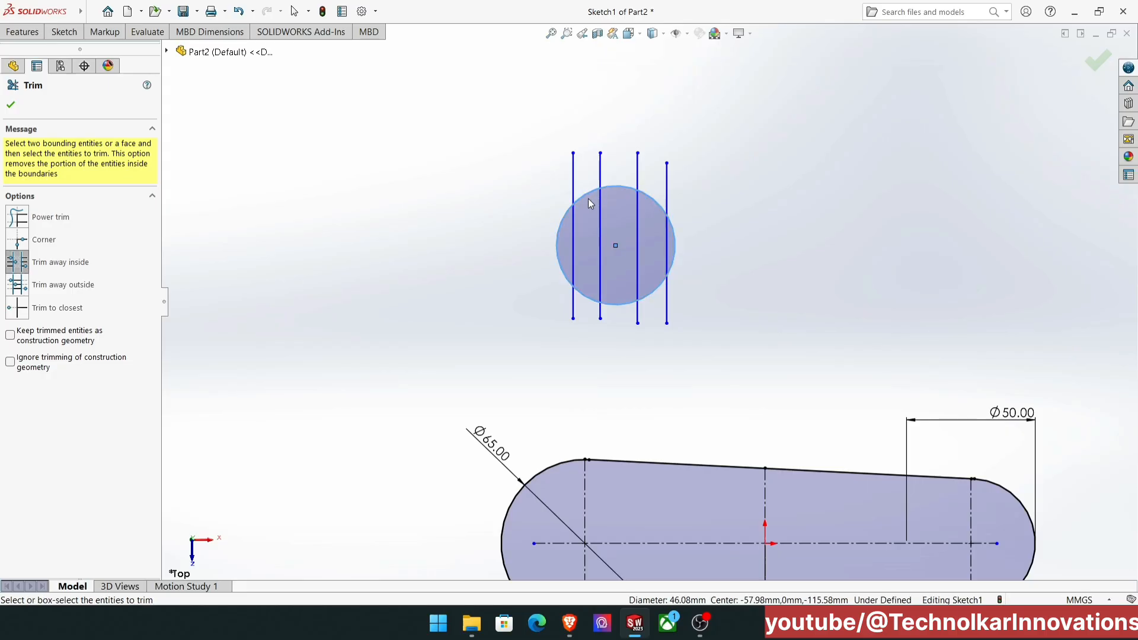
left_click(572, 229)
left_click(599, 229)
left_click(637, 229)
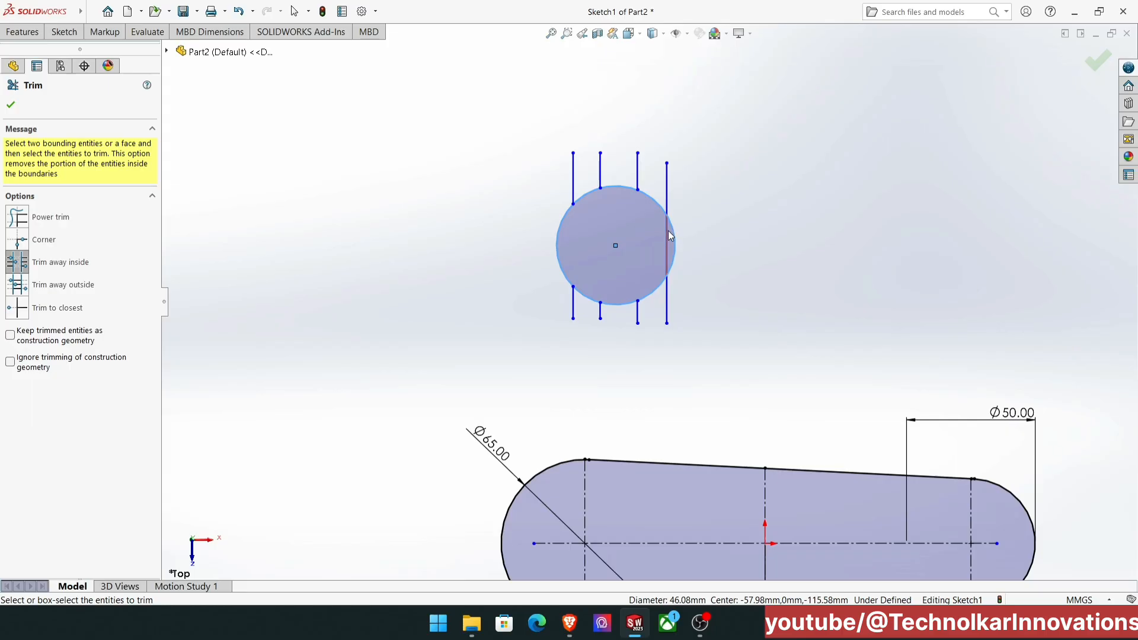
left_click(667, 236)
Close the trim command and undo the four inside trims on the vertical lines.
left_click(36, 263)
key("ctrl+z")
key("ctrl+z")
key("ctrl+z")
key("ctrl+z")
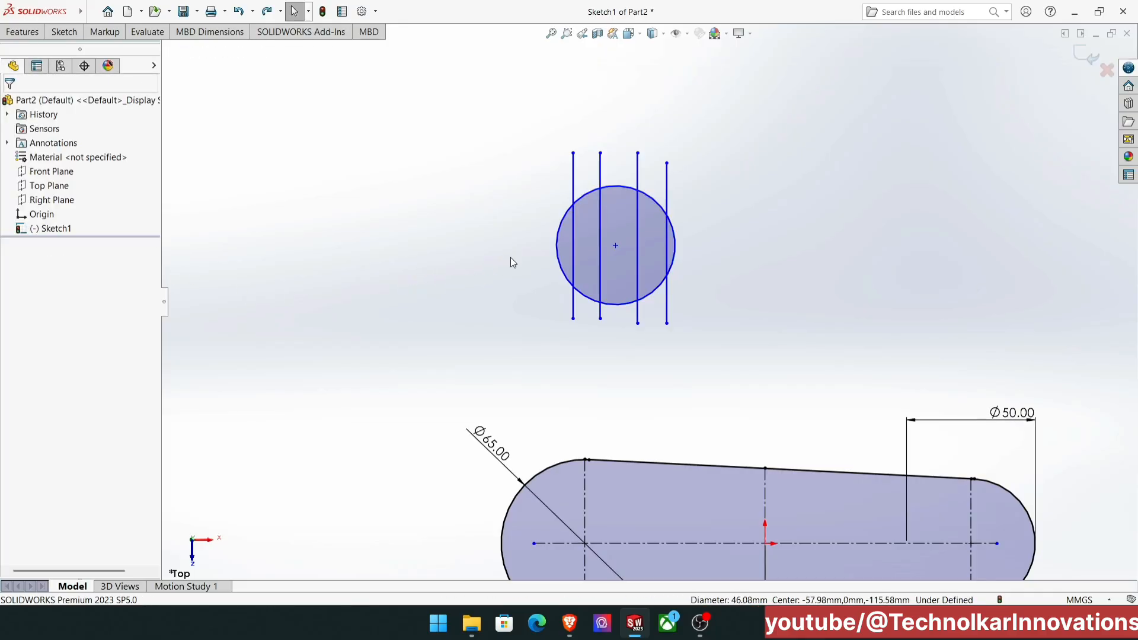
Trim away the outside portions of the four vertical lines, using the circle as the boundary.
left_click(64, 32)
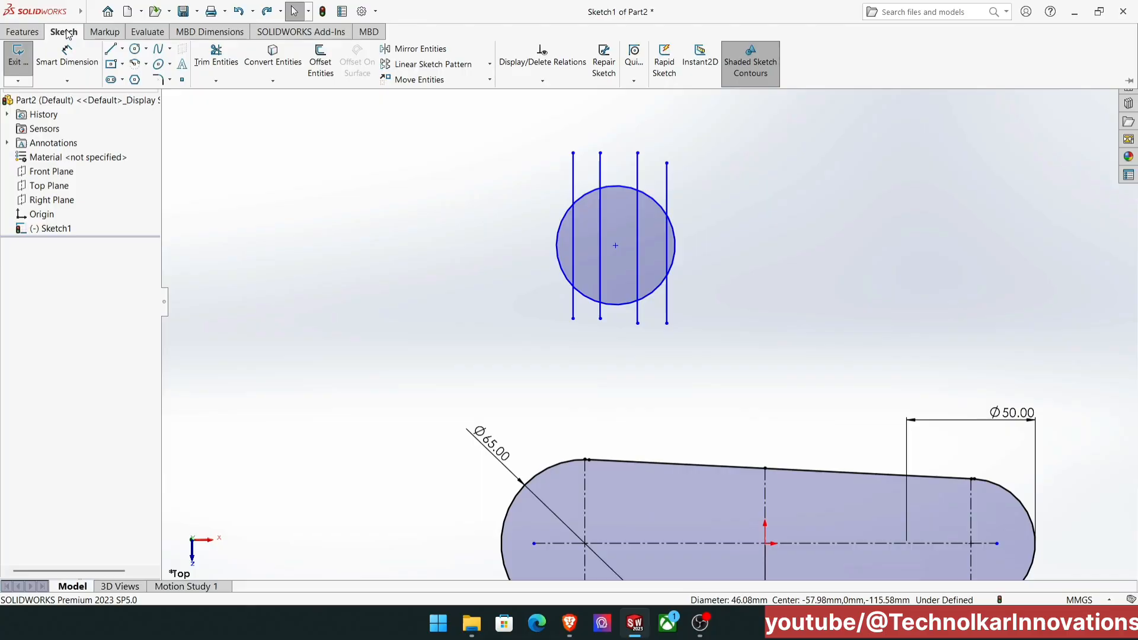
left_click(218, 56)
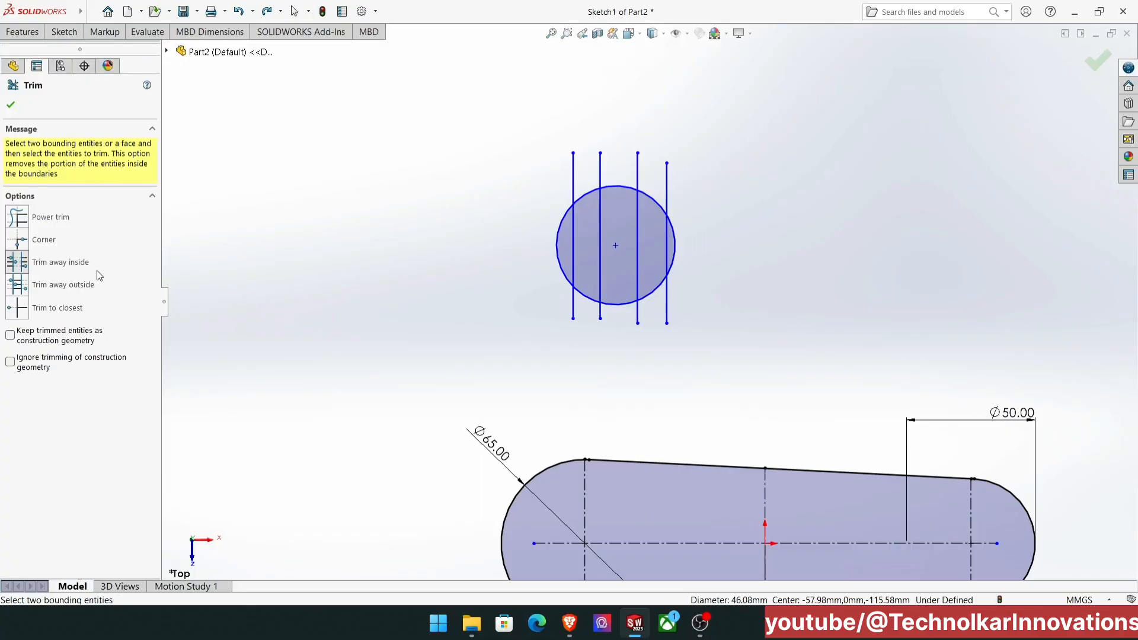
left_click(58, 289)
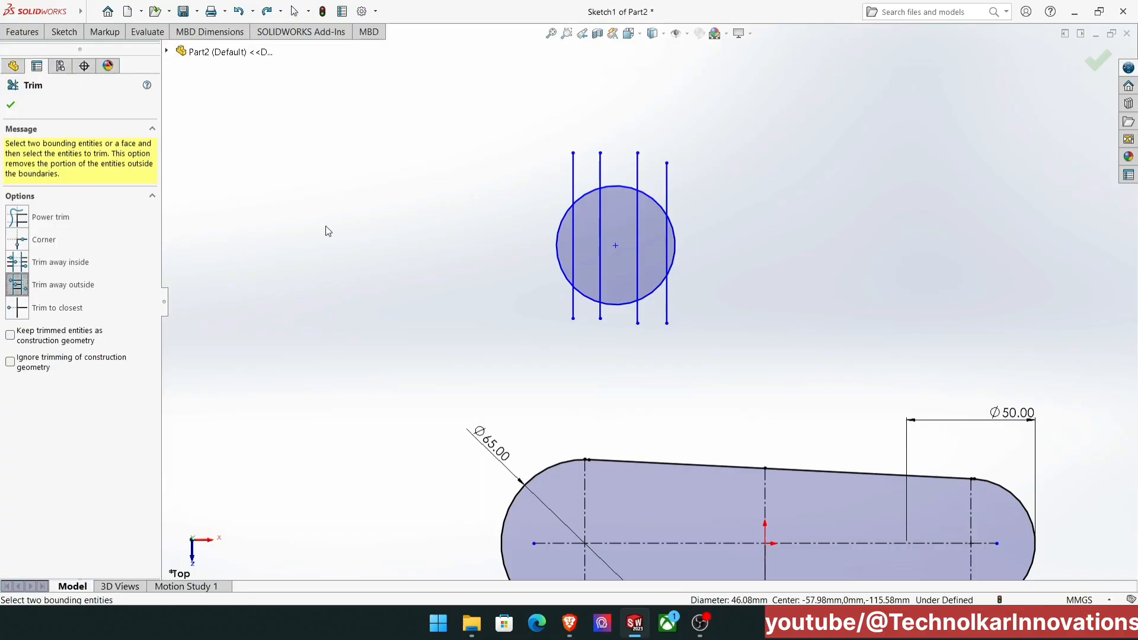
left_click(616, 186)
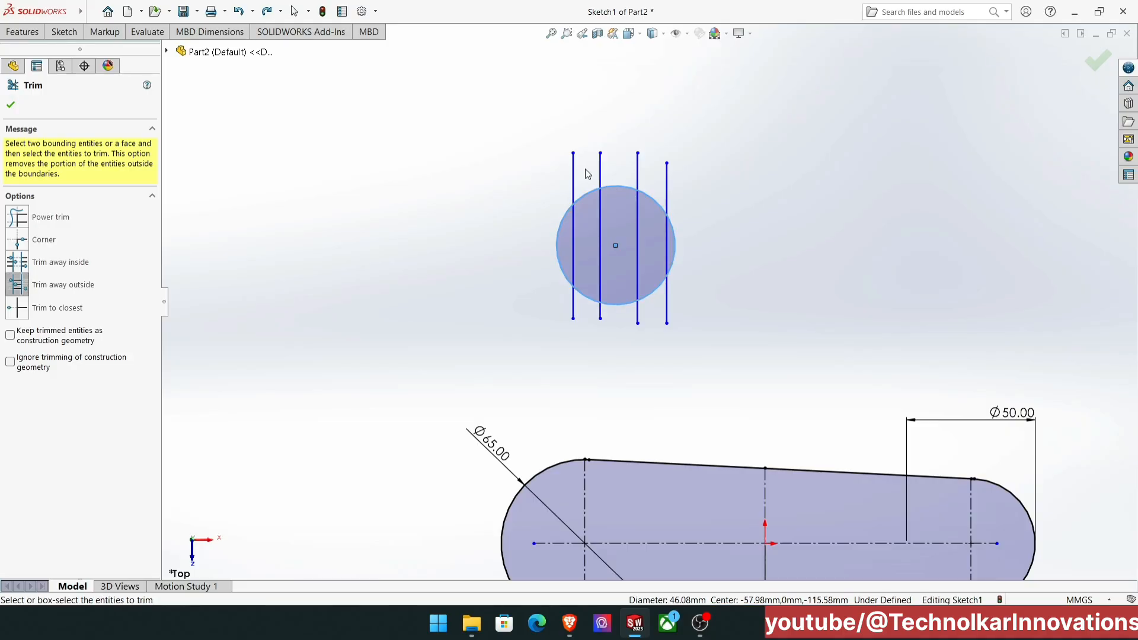
left_click(574, 229)
left_click(599, 218)
left_click(637, 216)
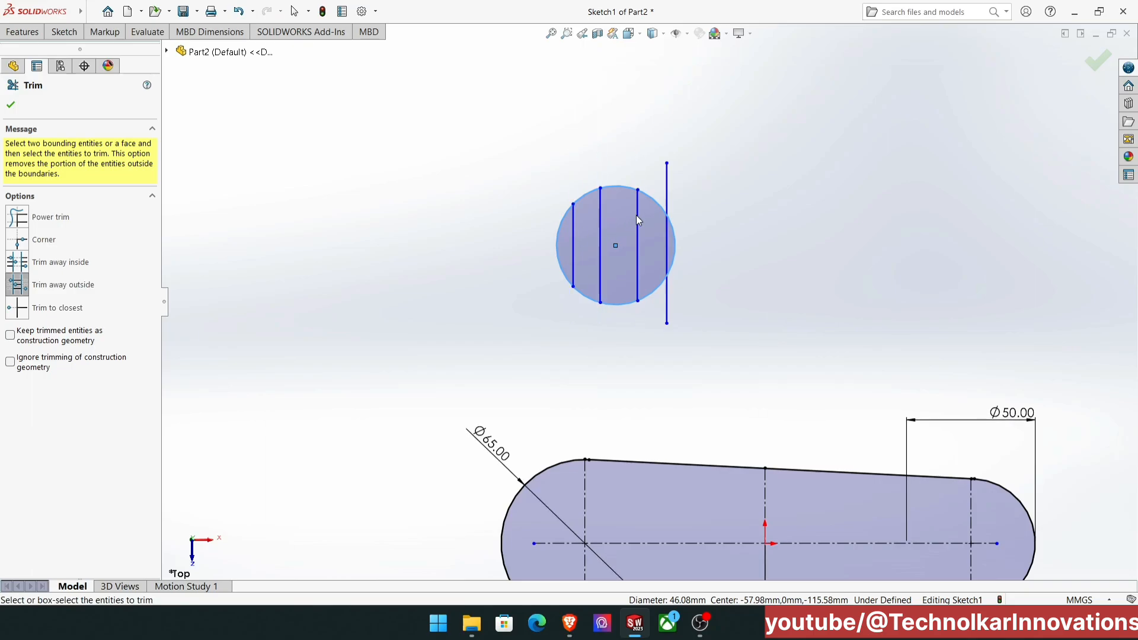
left_click(663, 230)
scroll(395, 371, "up", 3)
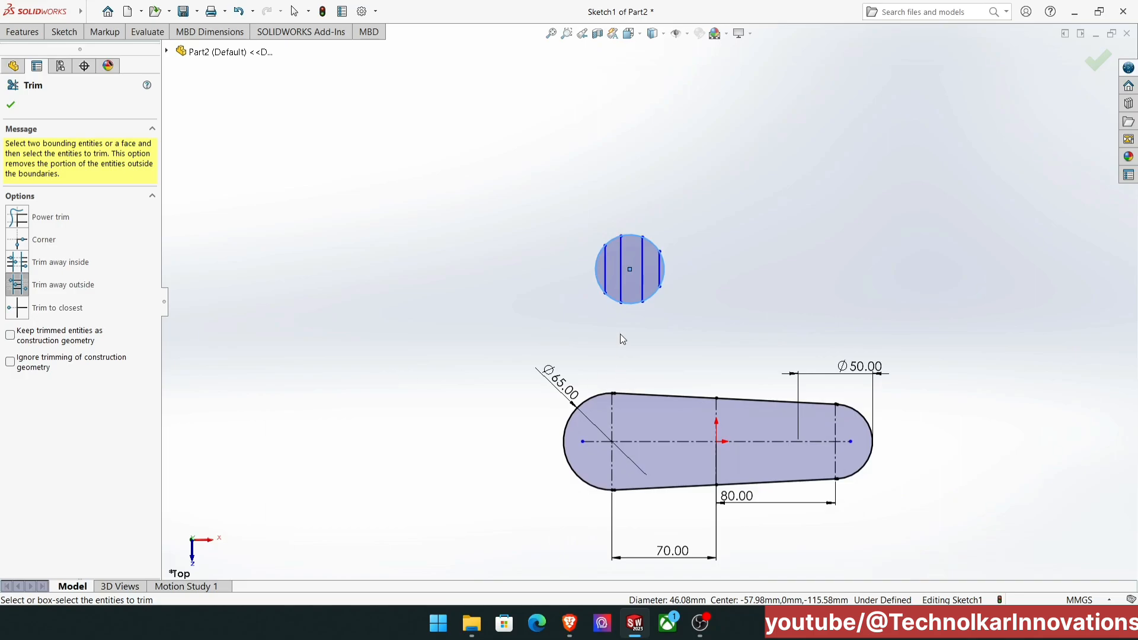
scroll(617, 268, "down", 3)
key("Escape")
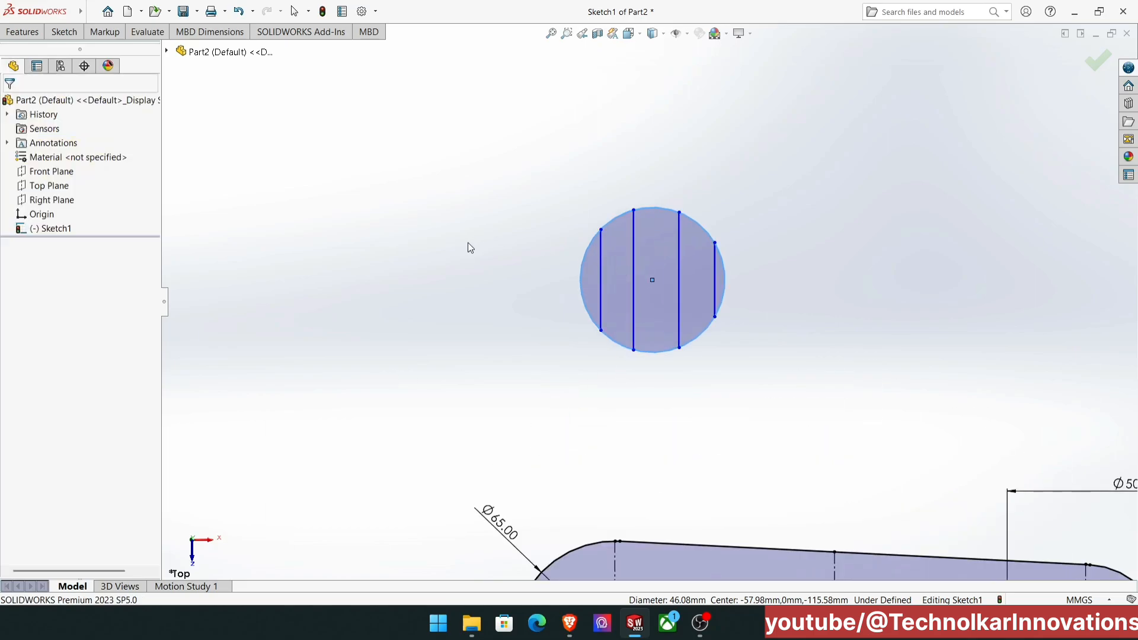
Undo the four outside trims on the vertical lines.
key("ctrl+z")
key("ctrl+z")
key("ctrl+z")
key("ctrl+z")
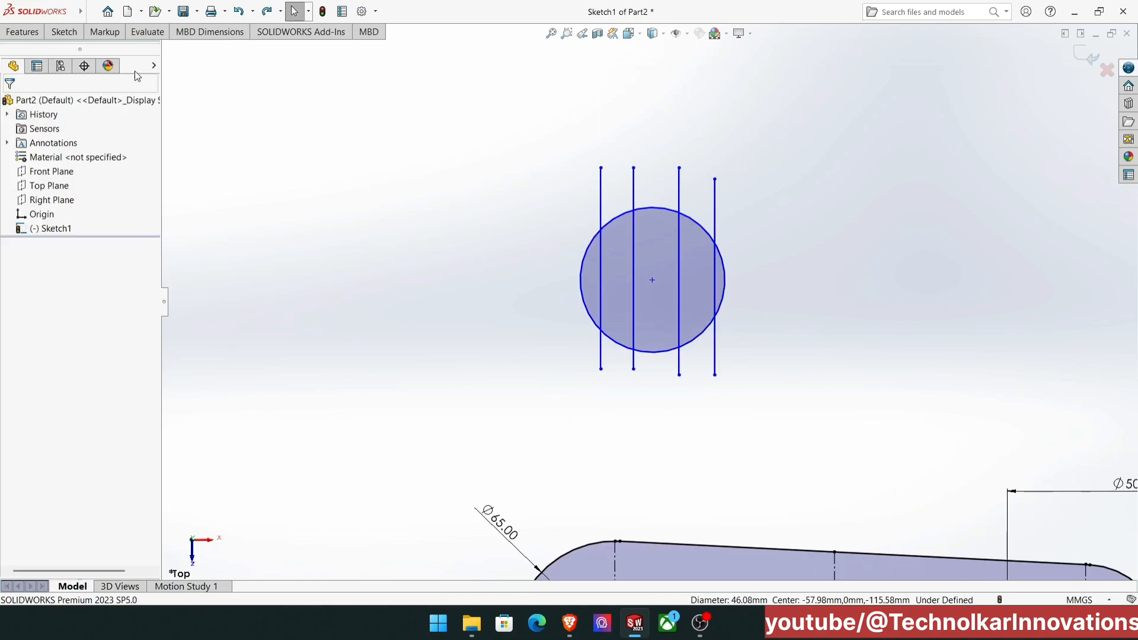
Trim away the four vertical lines inside the circle while keeping the trimmed entities as construction geometry.
left_click(64, 33)
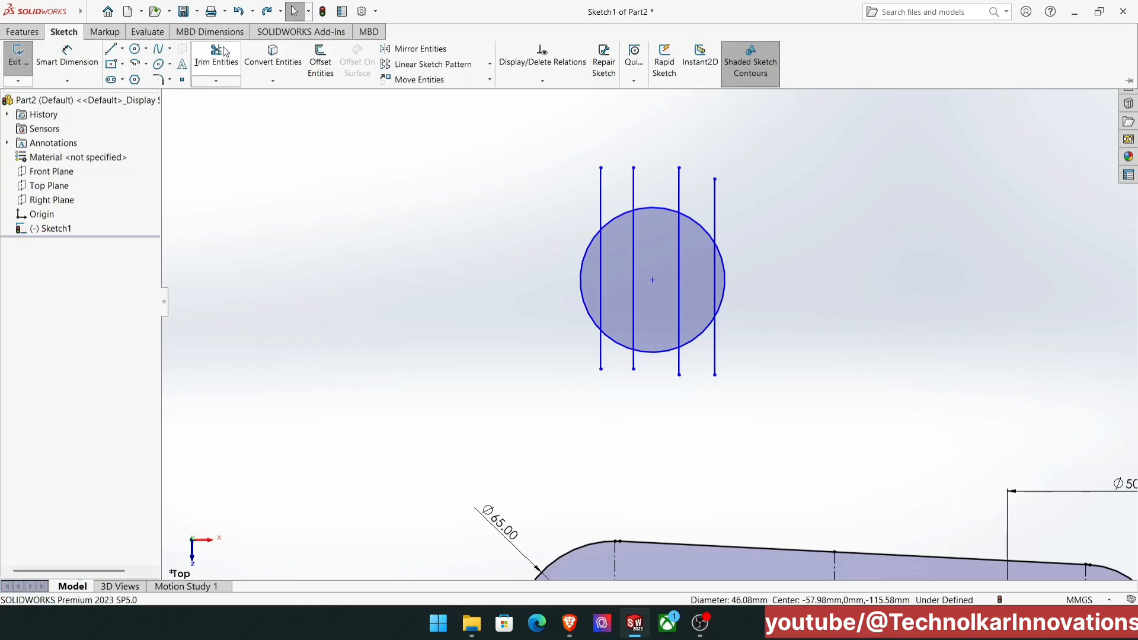
left_click(218, 52)
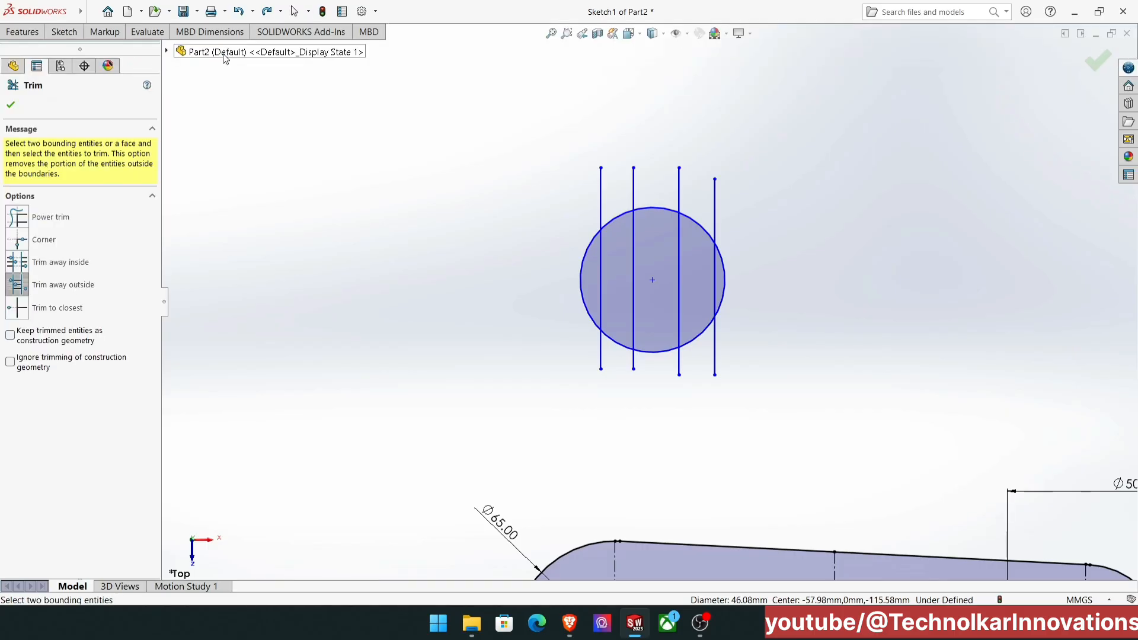
left_click(57, 267)
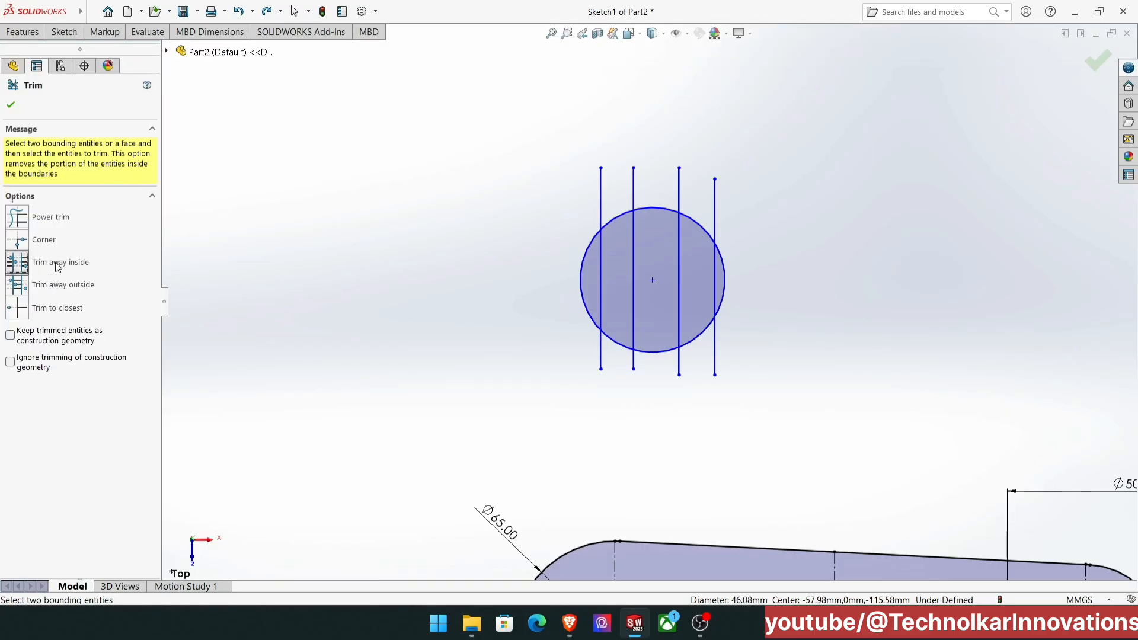
left_click(10, 335)
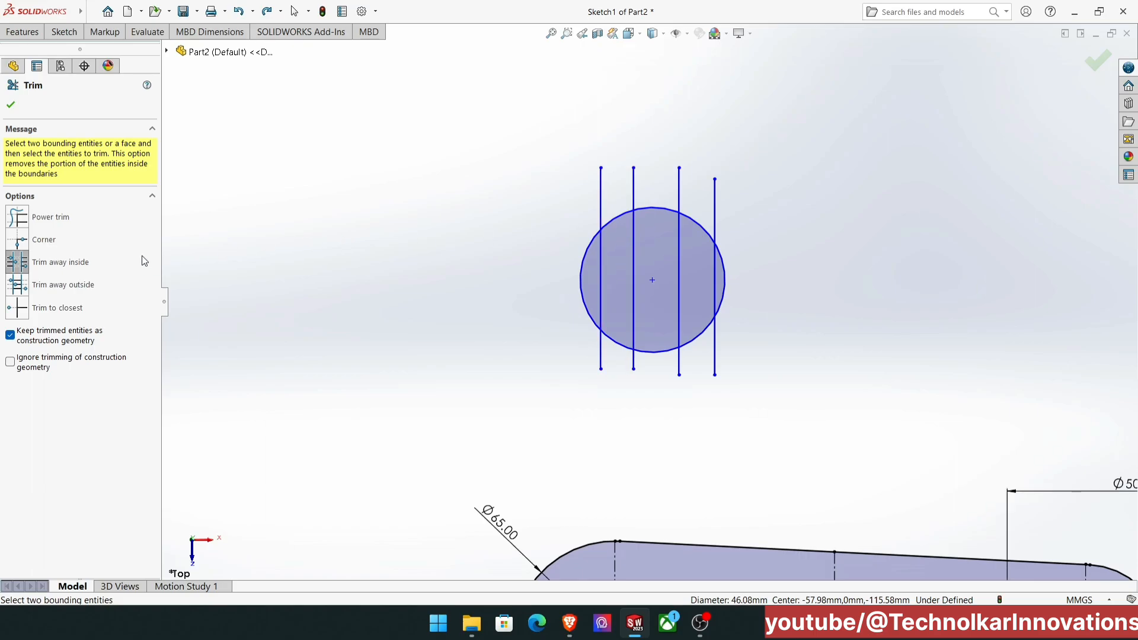
left_click(657, 208)
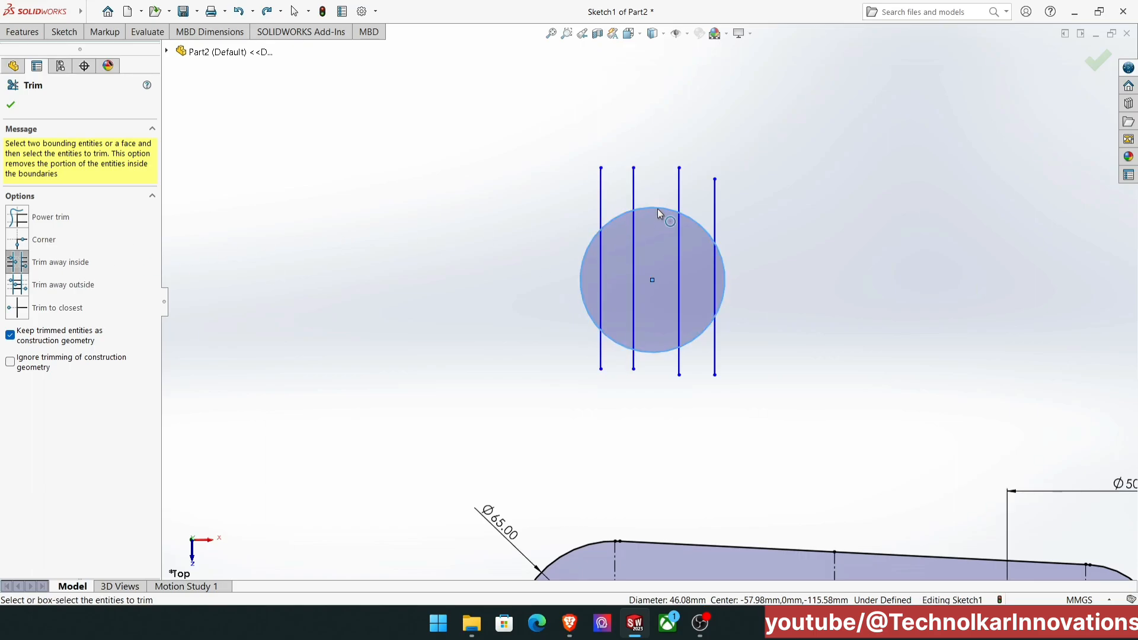
left_click(601, 189)
left_click(634, 180)
left_click(679, 188)
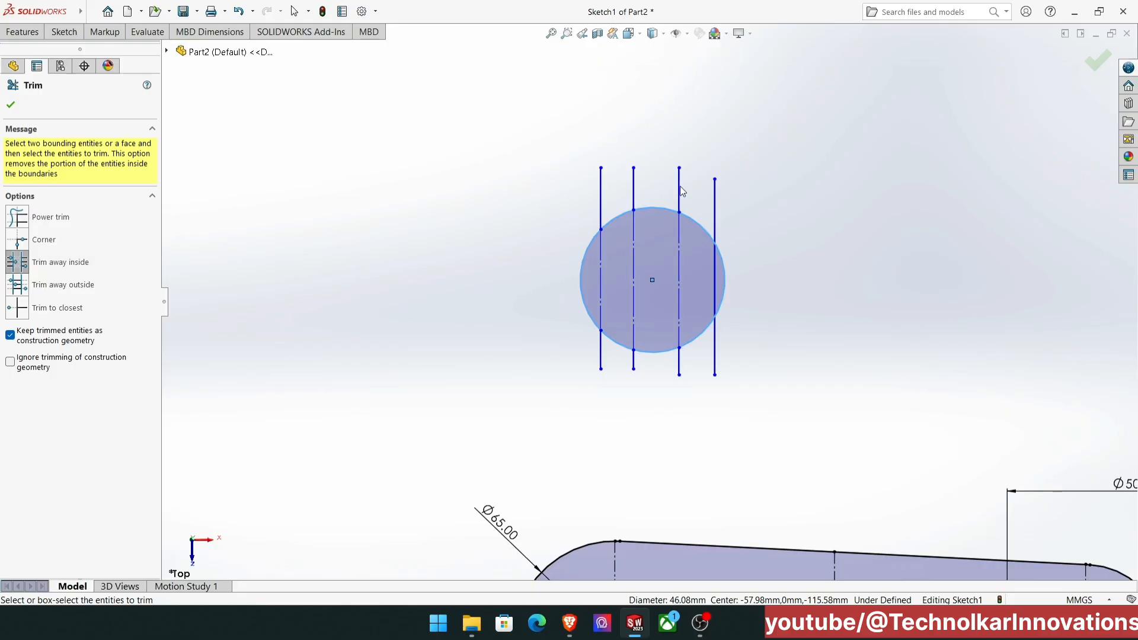
left_click(713, 200)
key("Escape")
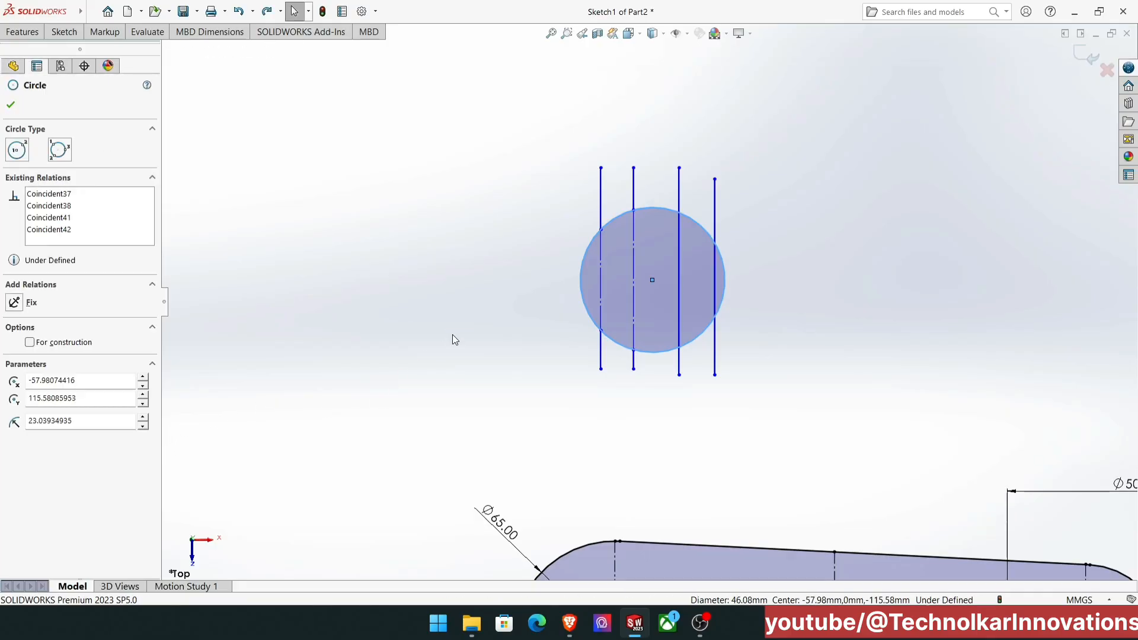
In the trim options, turn off keeping trimmed entities as construction geometry and enable ignoring trimming of construction geometry.
left_click(76, 34)
left_click(219, 62)
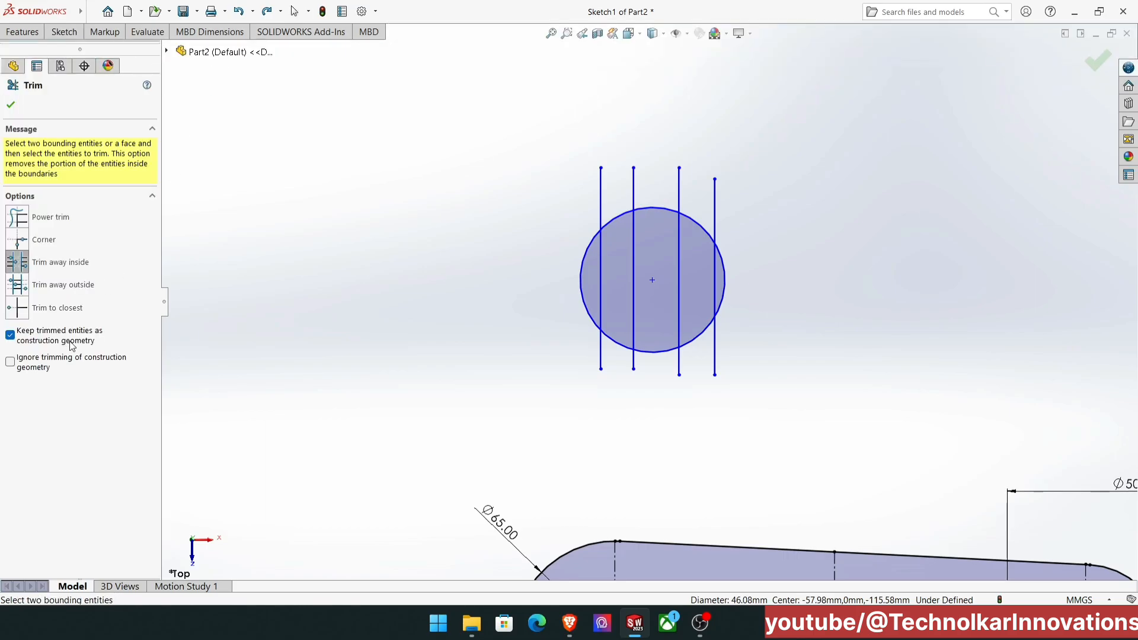
left_click(9, 336)
left_click(9, 362)
scroll(377, 265, "up", 2)
scroll(504, 242, "down", 2)
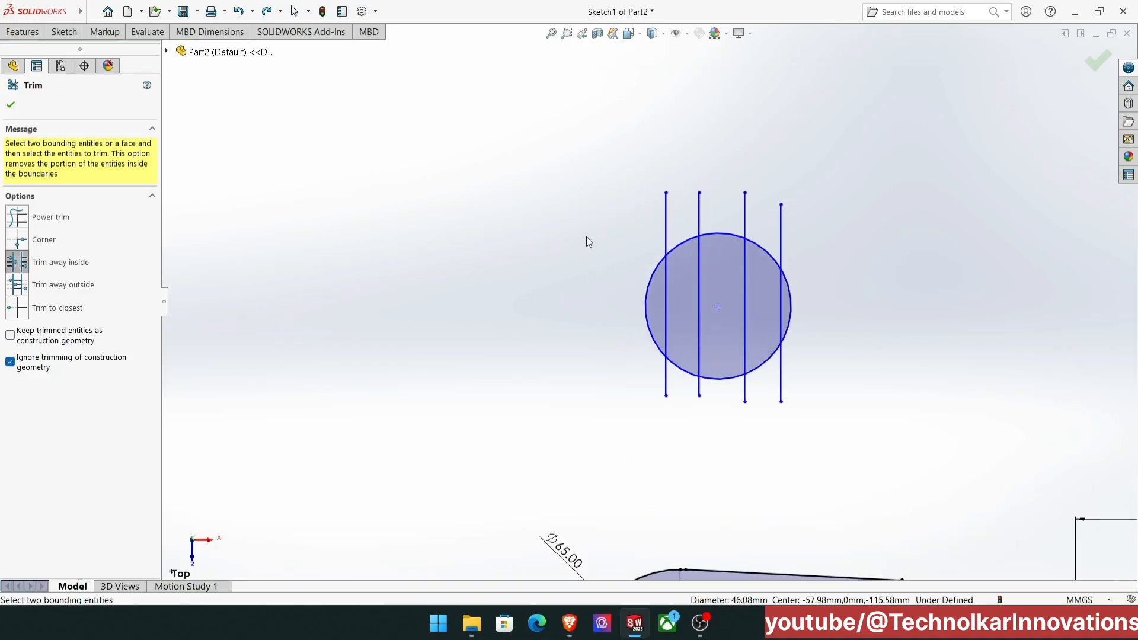
scroll(579, 247, "up", 3)
scroll(674, 208, "down", 3)
key("Escape")
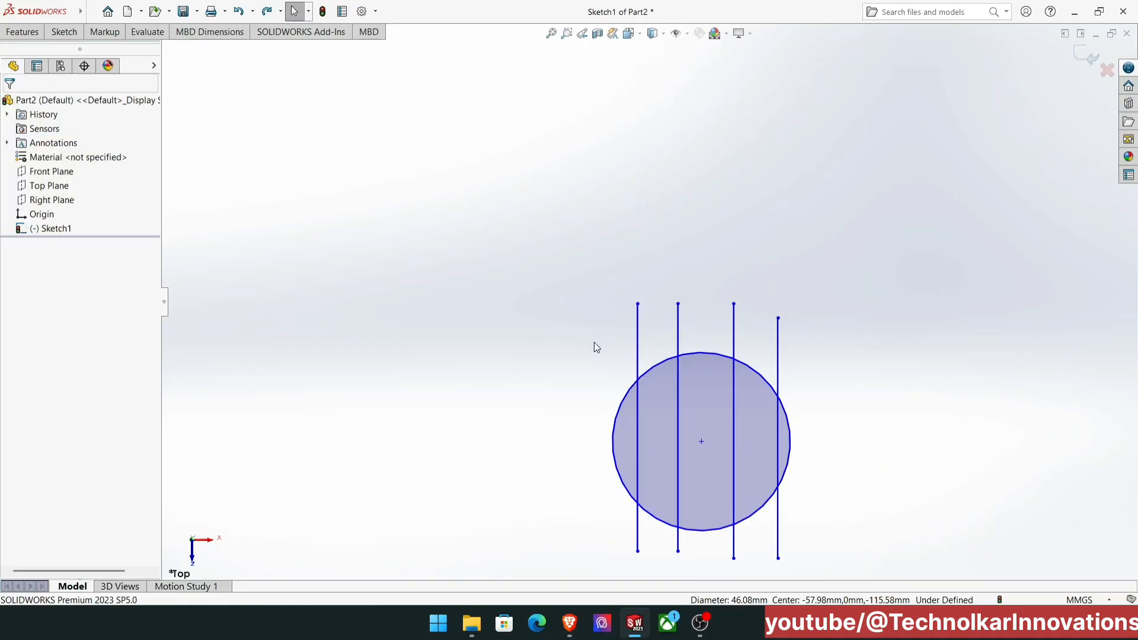
Delete the four vertical lines crossing the circle.
left_click(637, 318)
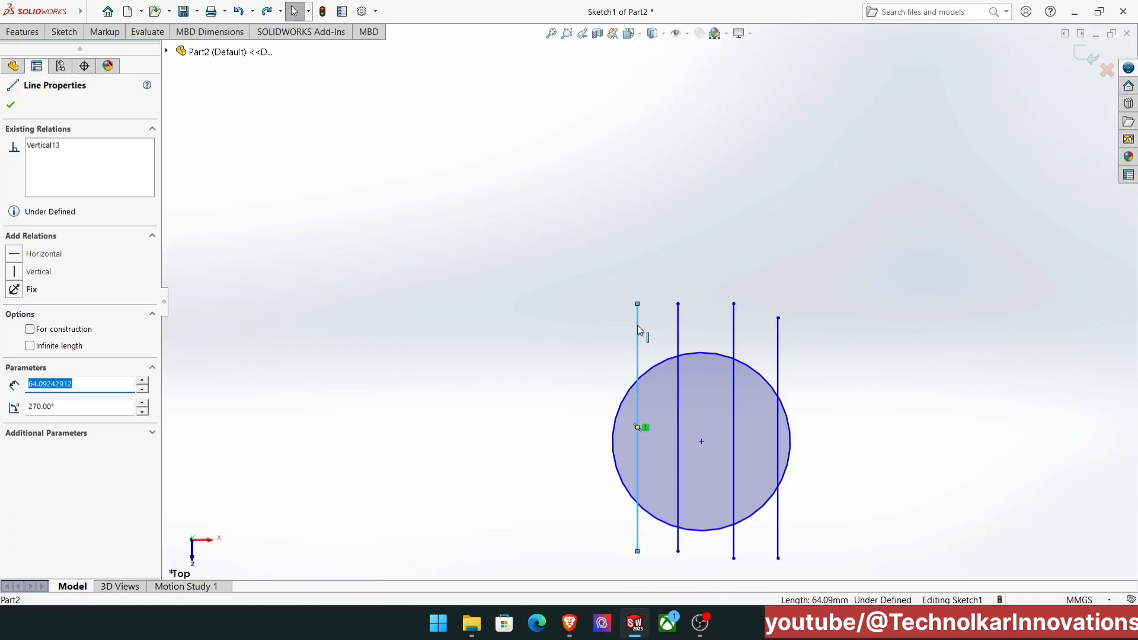
key("Delete")
left_click(677, 325)
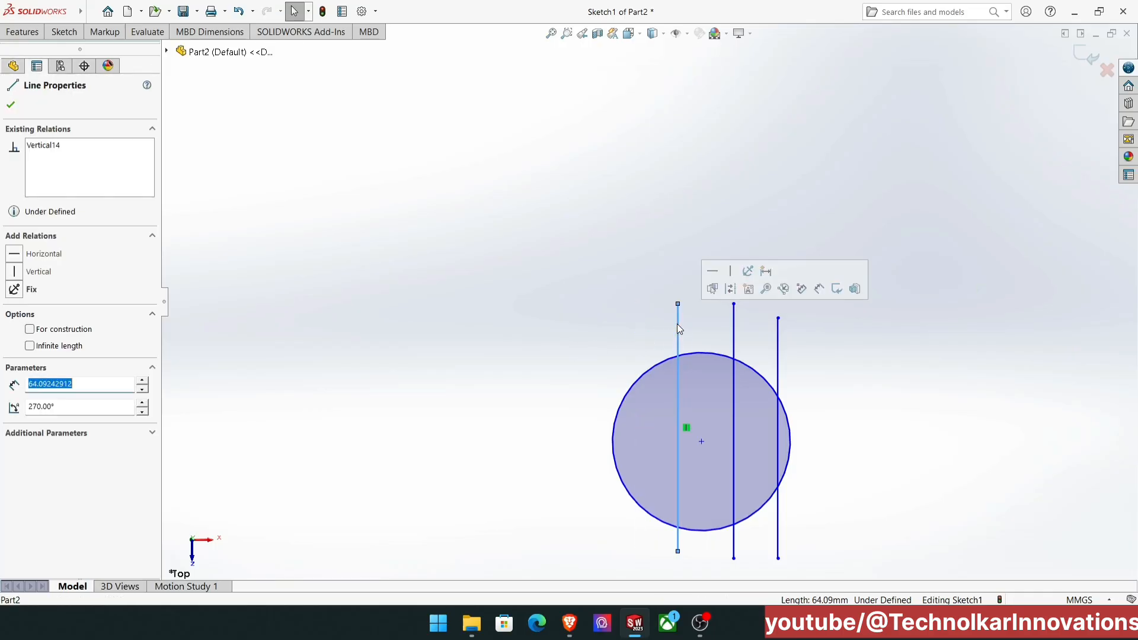
key("Delete")
left_click(734, 338)
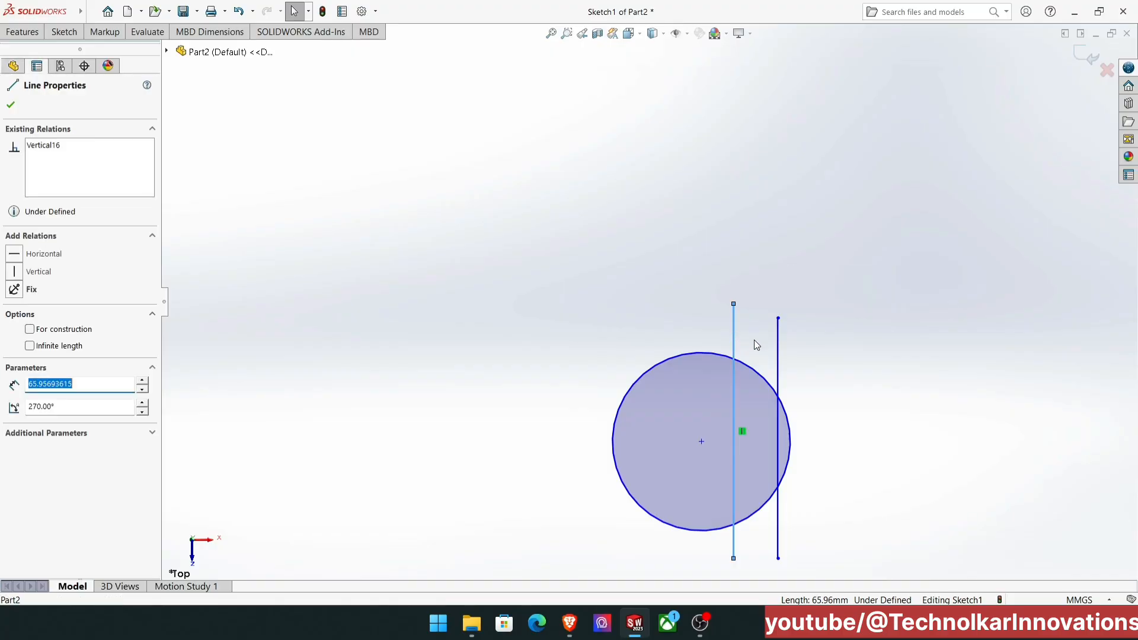
key("Delete")
left_click(778, 337)
key("Delete")
Sketch a vertical centerline about 64 mm long through the circle, just left of its center, and end the chain.
left_click(64, 31)
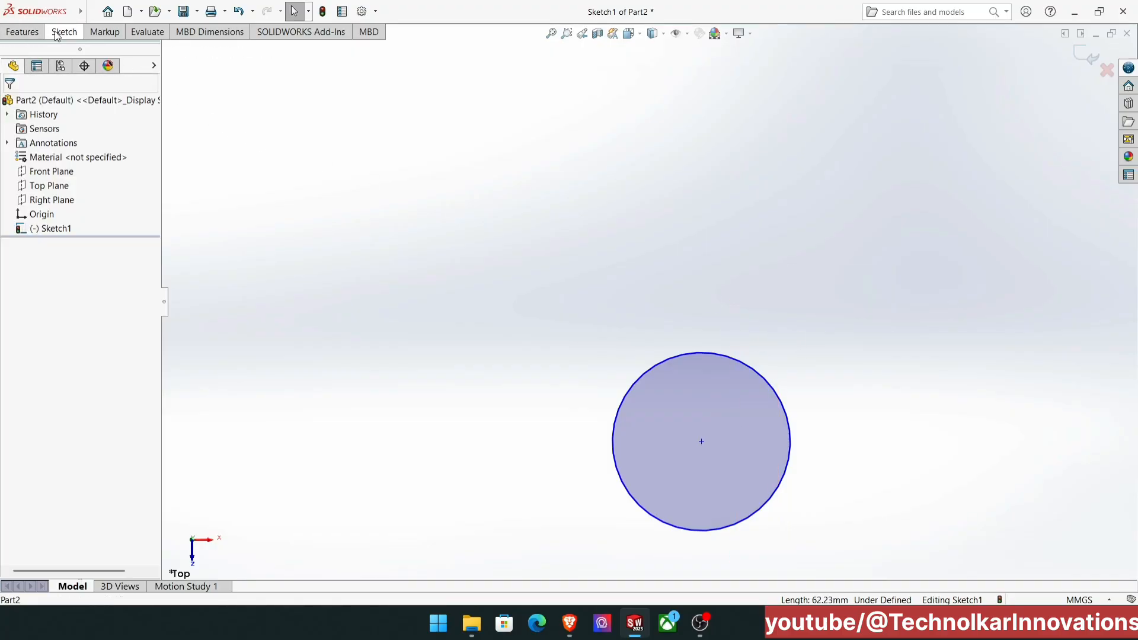
left_click(124, 51)
left_click(140, 84)
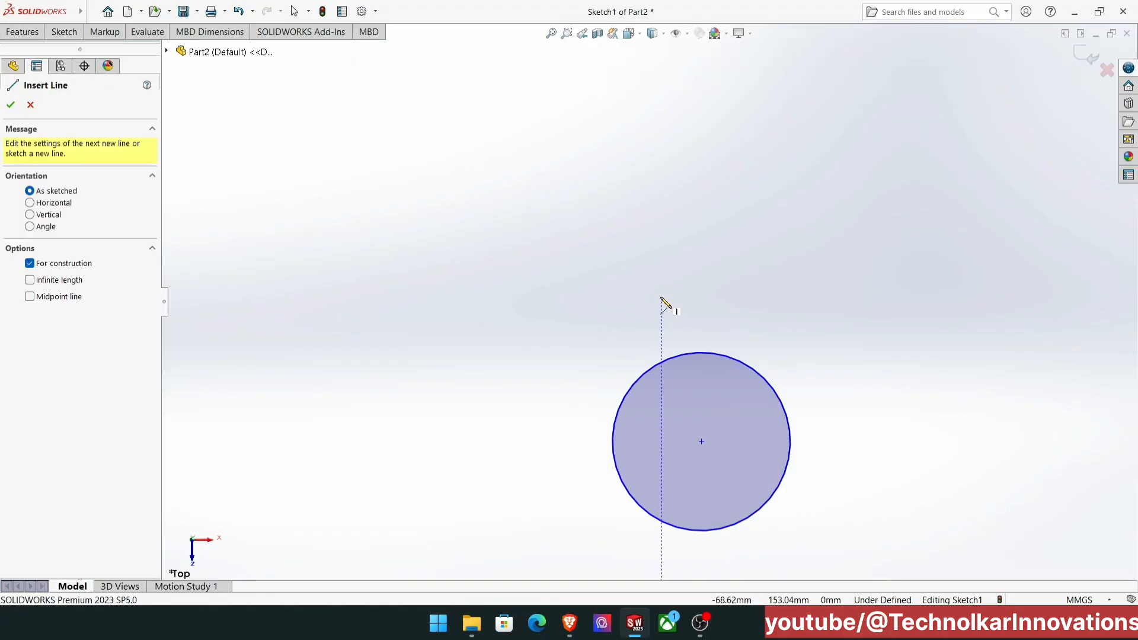
left_click(695, 320)
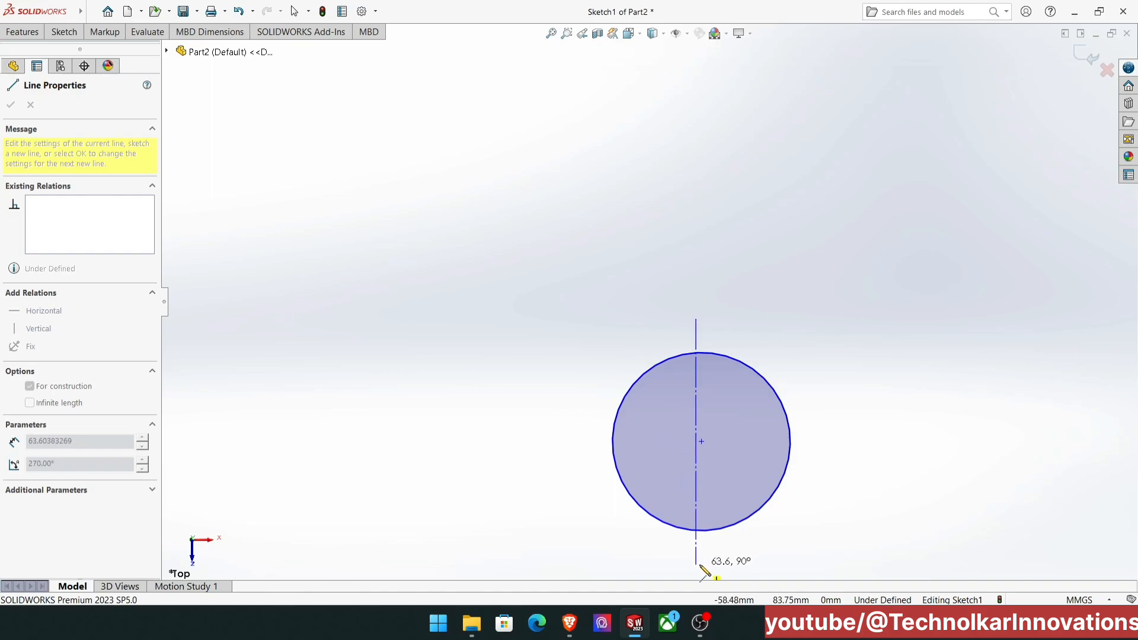
left_click(696, 564)
right_click(697, 565)
left_click(733, 482)
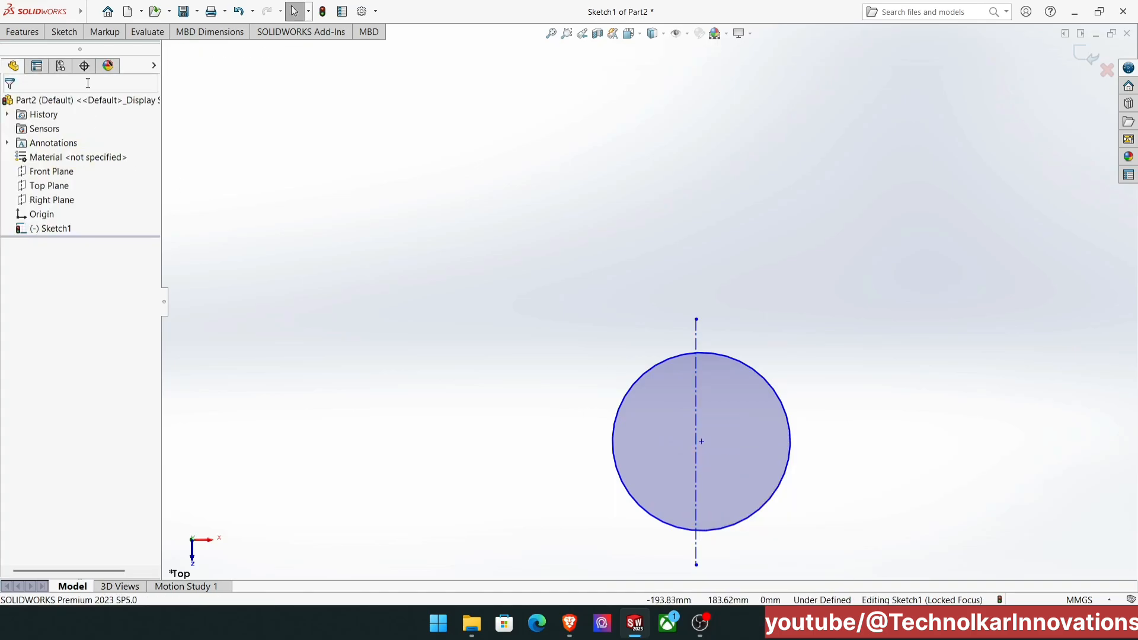
Sketch a solid vertical line through the circle, left of the centerline and of similar length, and end the chain.
left_click(69, 35)
left_click(111, 48)
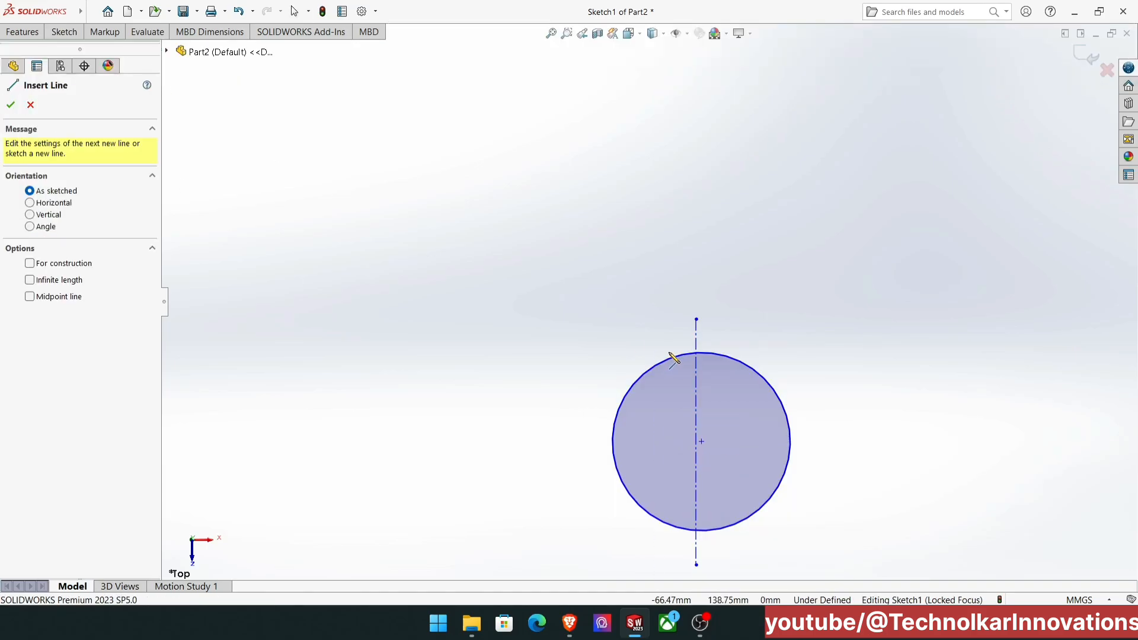
left_click(650, 325)
left_click(650, 564)
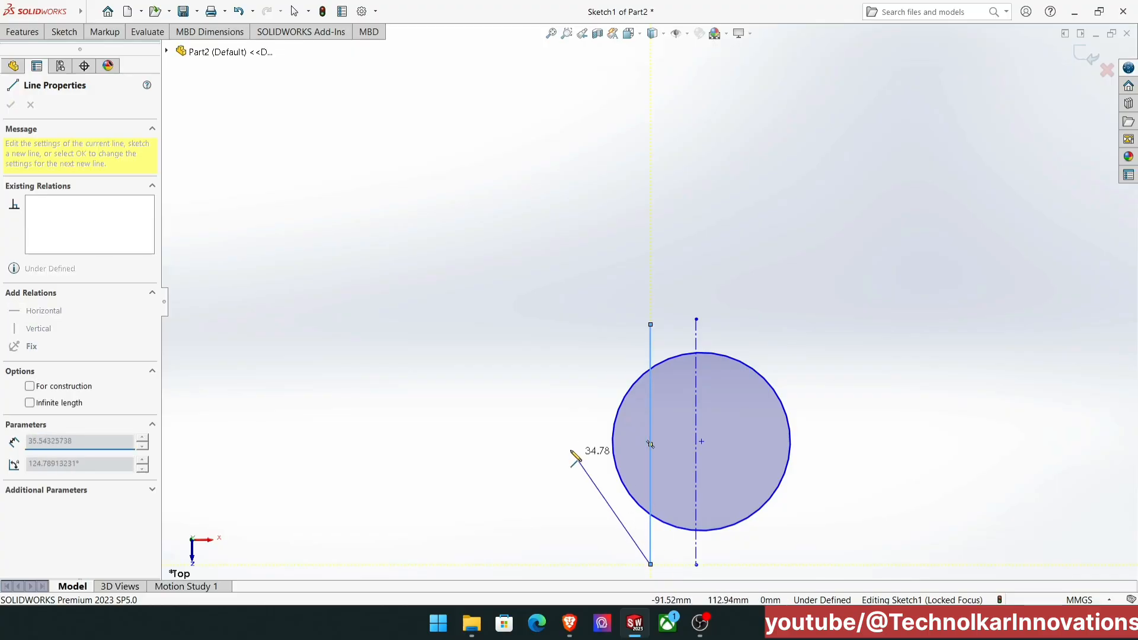
right_click(571, 451)
left_click(590, 455)
Sketch a solid vertical line about 60 mm long through the circle, right of its center, and end the chain.
left_click(64, 32)
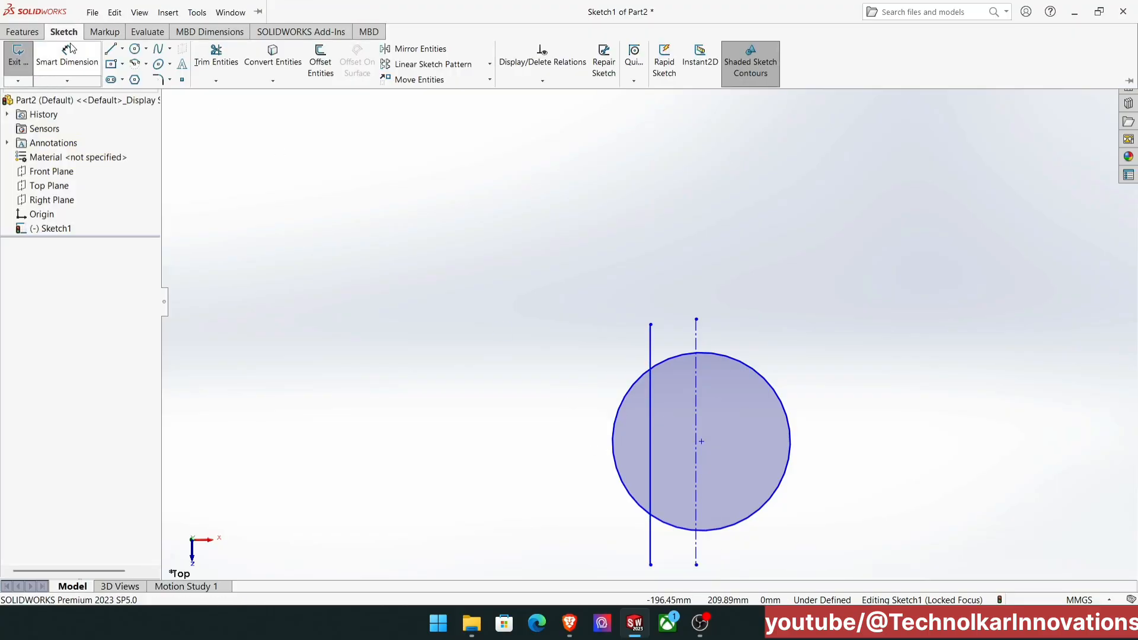
left_click(110, 48)
left_click(754, 325)
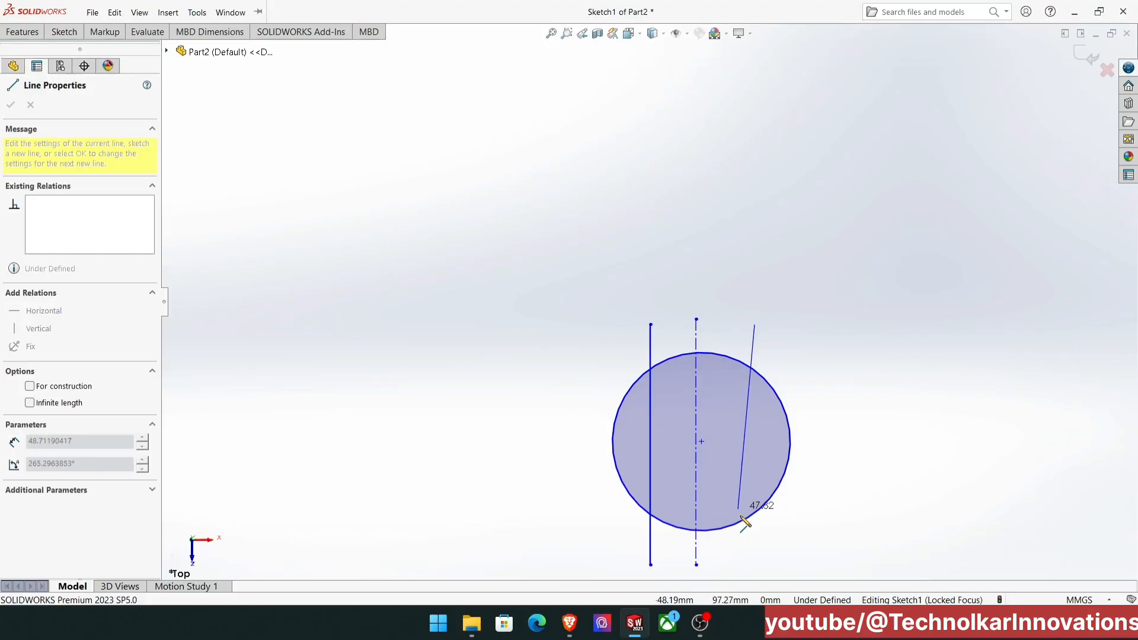
left_click(754, 557)
right_click(761, 471)
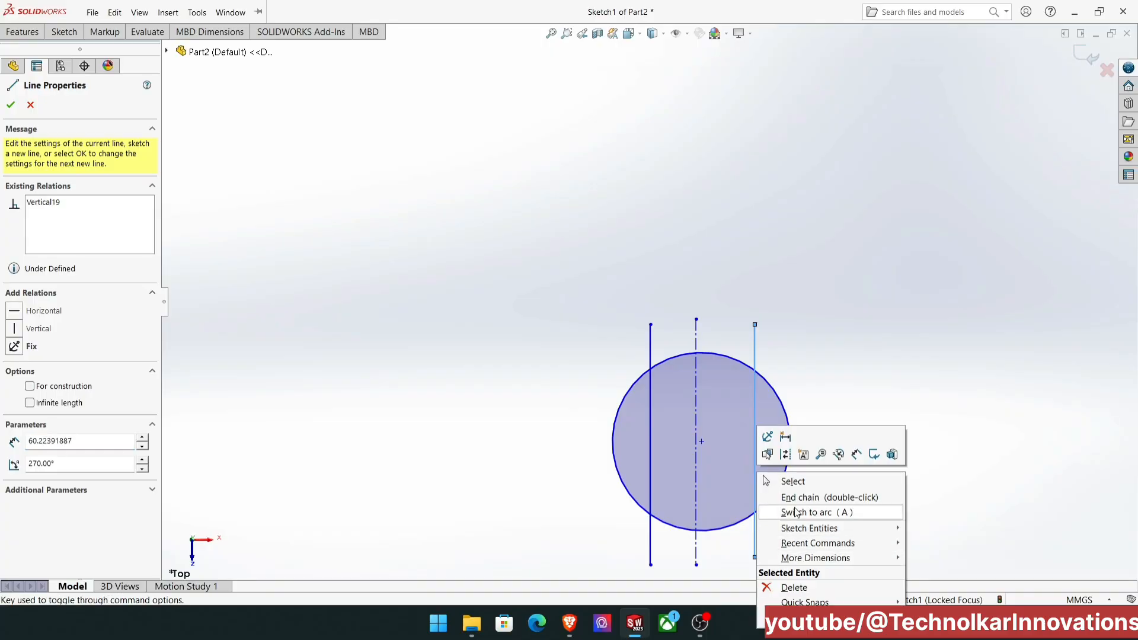
left_click(787, 480)
Trim away the portions of the two solid vertical lines inside the circle, using the circle as the boundary.
left_click(64, 31)
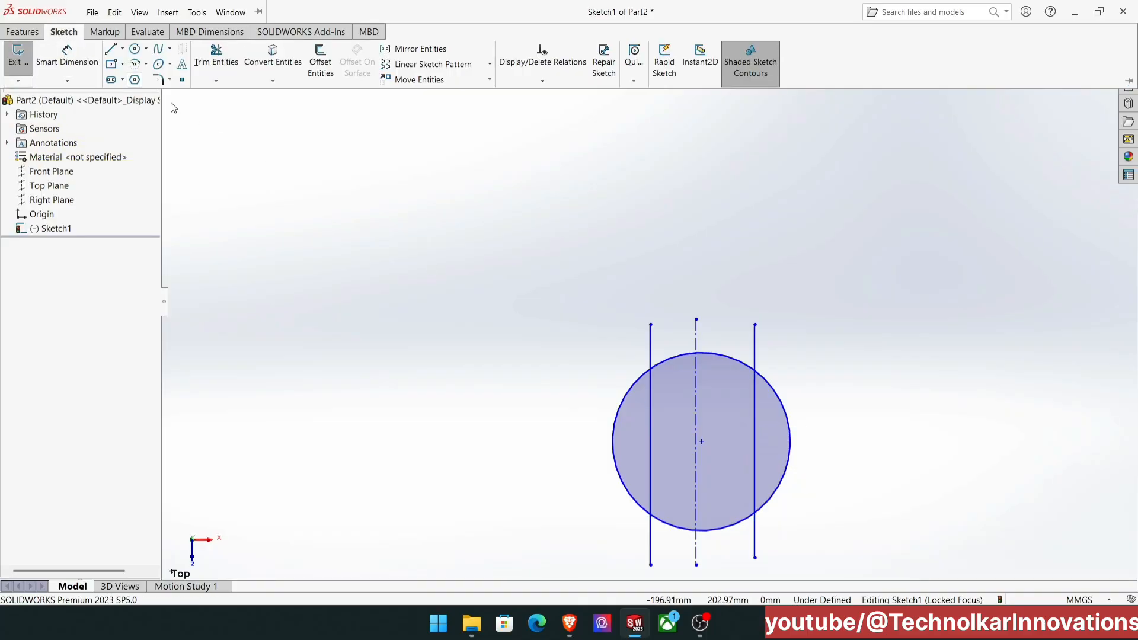
left_click(248, 45)
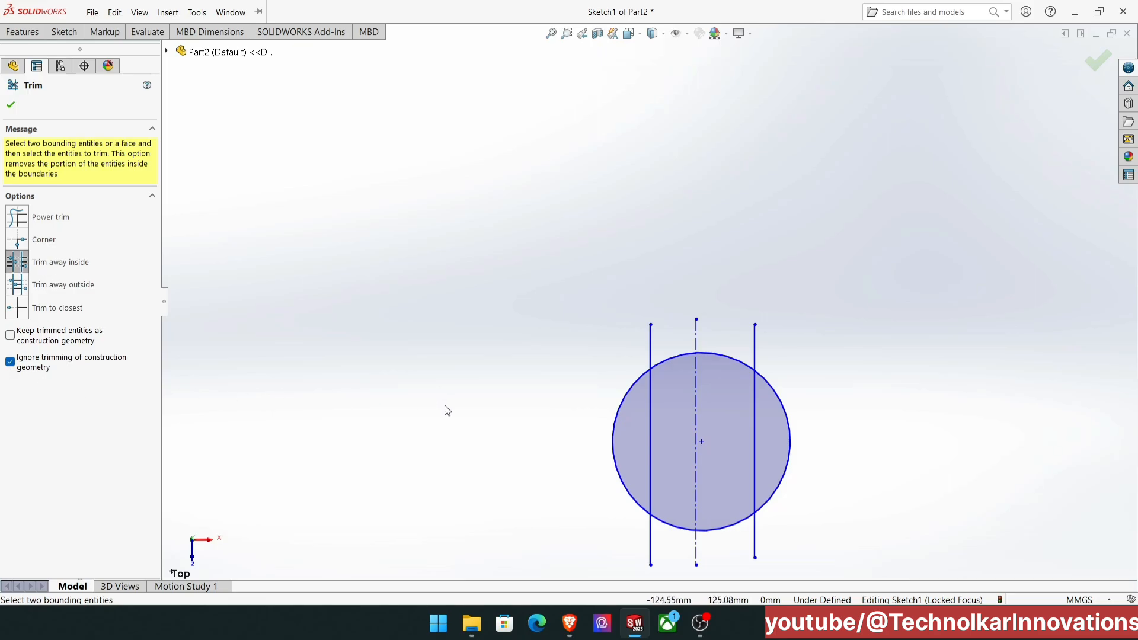
left_click(667, 357)
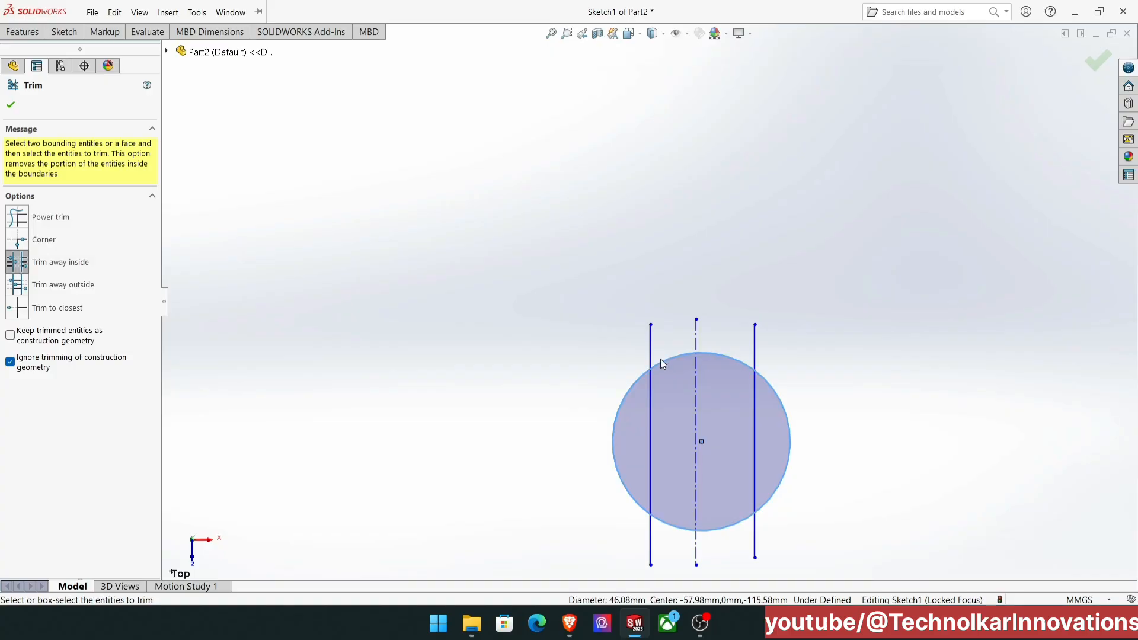
left_click(651, 361)
left_click(754, 348)
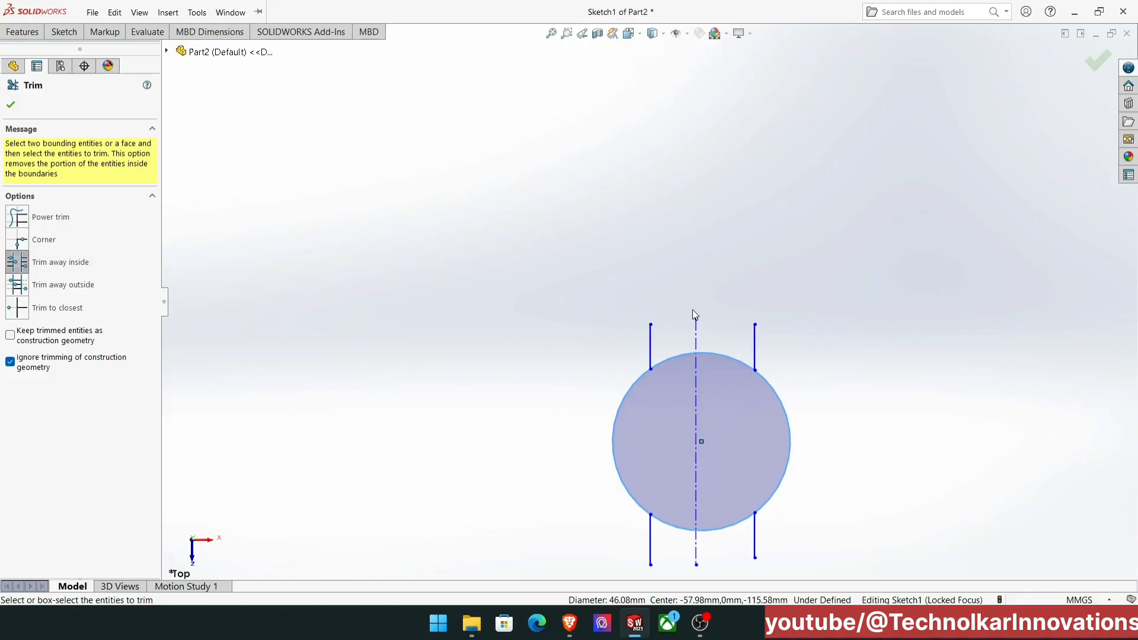
scroll(690, 320, "up", 2)
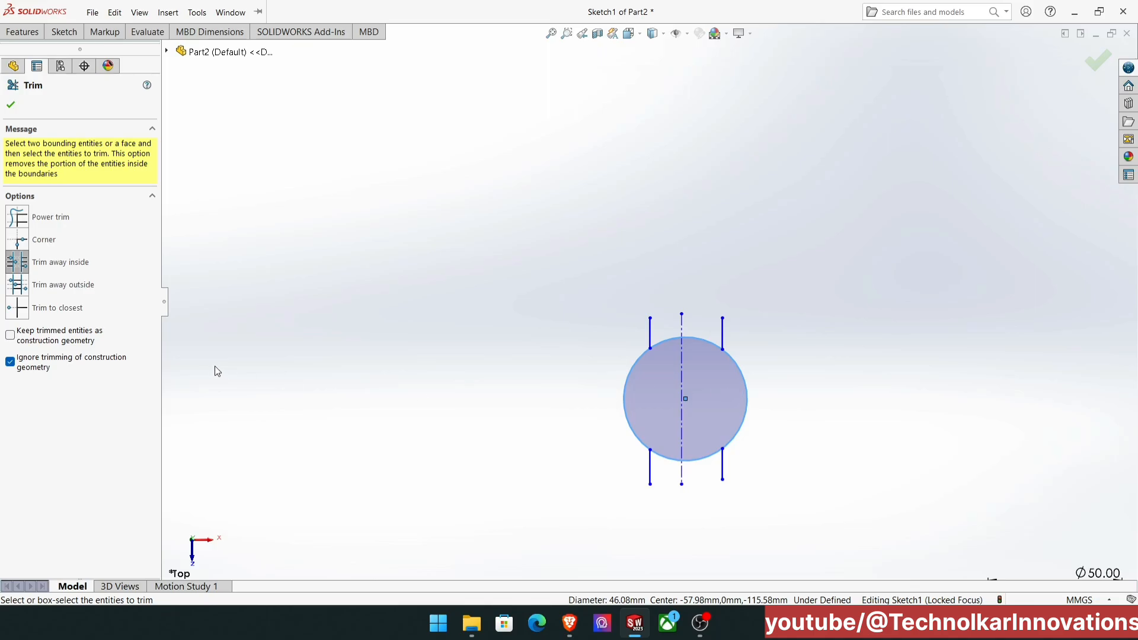
Turn off ignoring the trimming of construction geometry in the trim options and finish trimming.
left_click(13, 363)
left_click(197, 13)
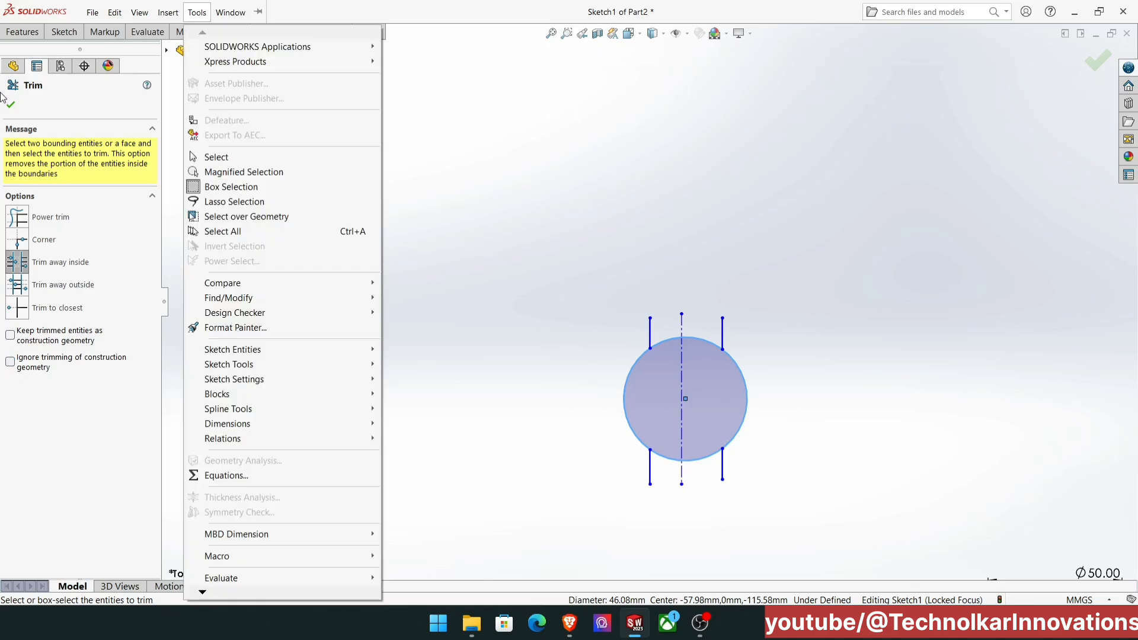
left_click(10, 105)
Sketch a nearly vertical line about 72 mm long through the circle, between the centerline and the right-hand line stubs.
left_click(65, 33)
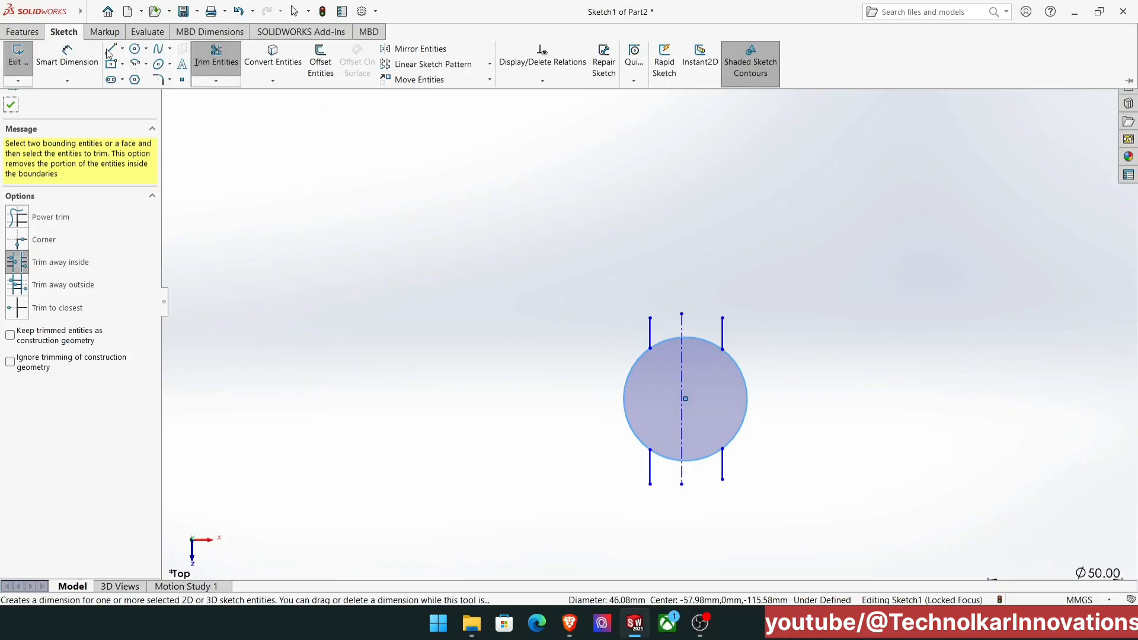
left_click(118, 56)
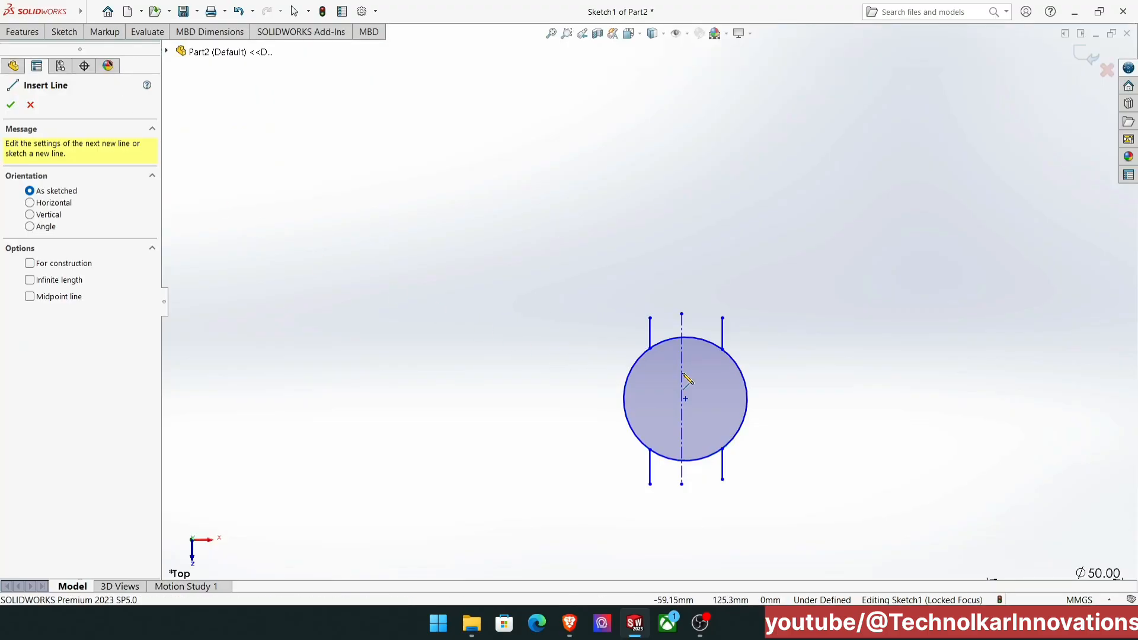
scroll(730, 388, "down", 2)
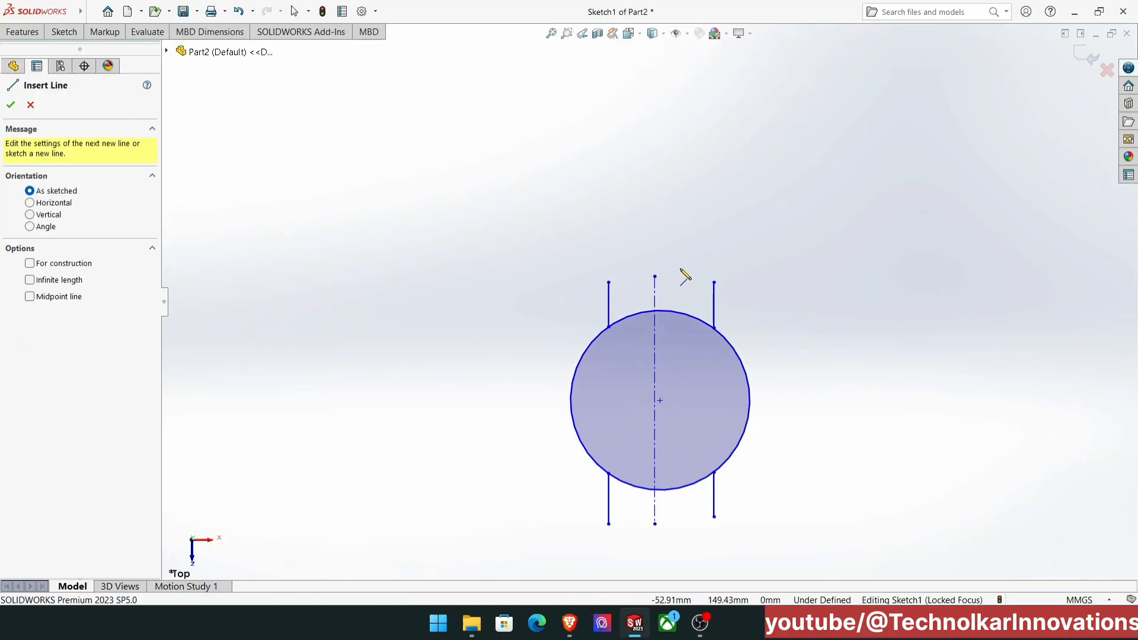
scroll(681, 274, "up", 1)
left_click(682, 274)
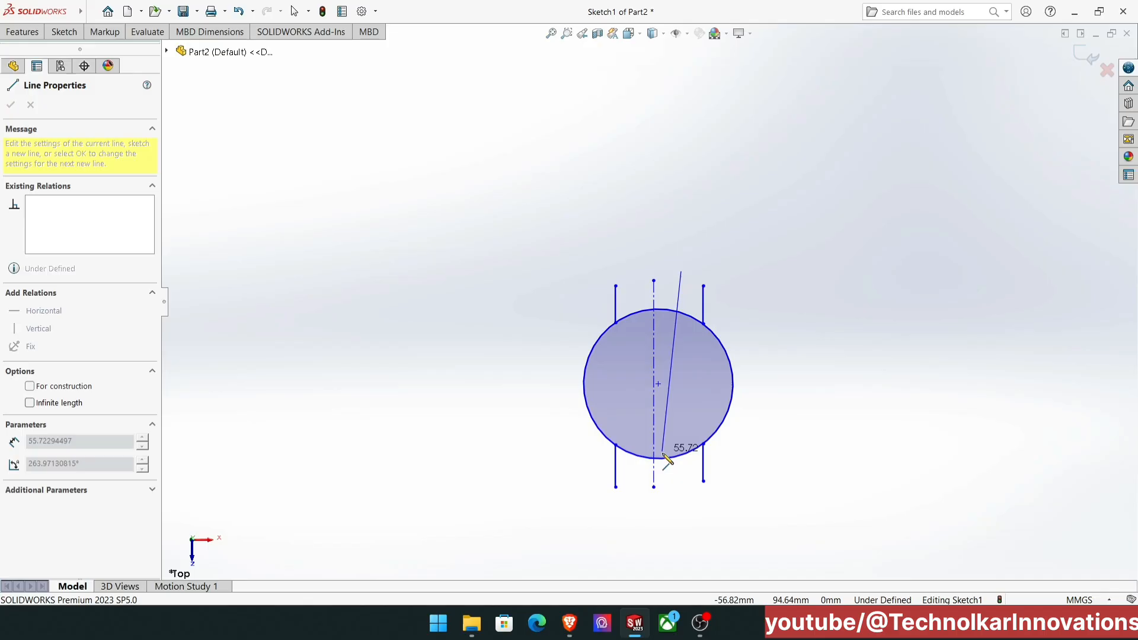
left_click(689, 505)
right_click(690, 504)
left_click(718, 492)
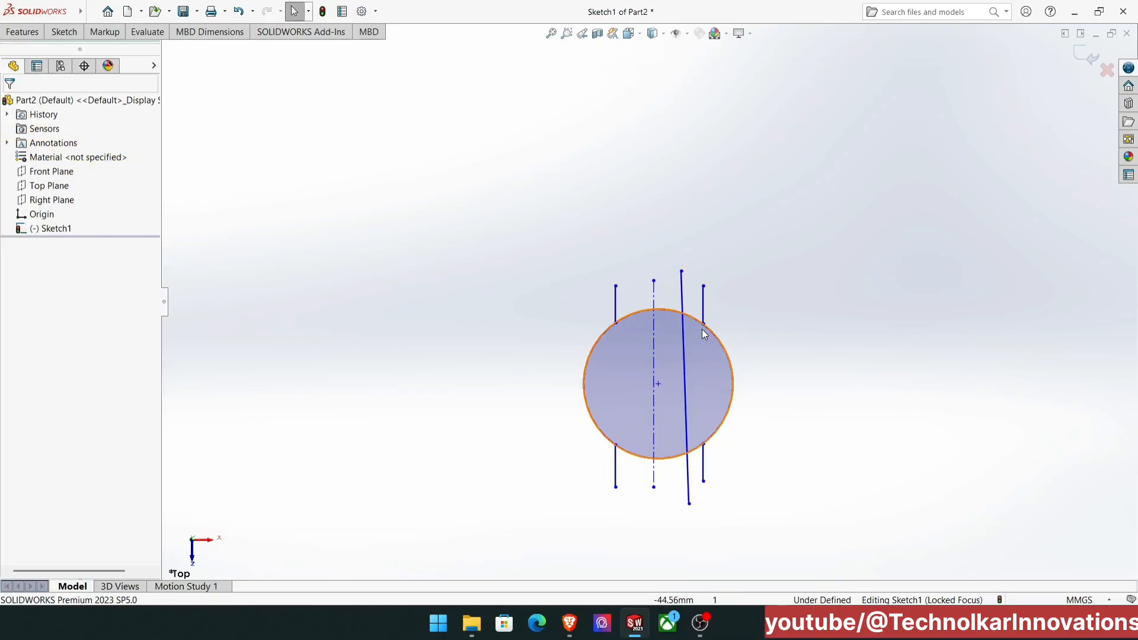
Add a vertical relation to the slightly slanted line crossing the circle.
left_click(682, 303)
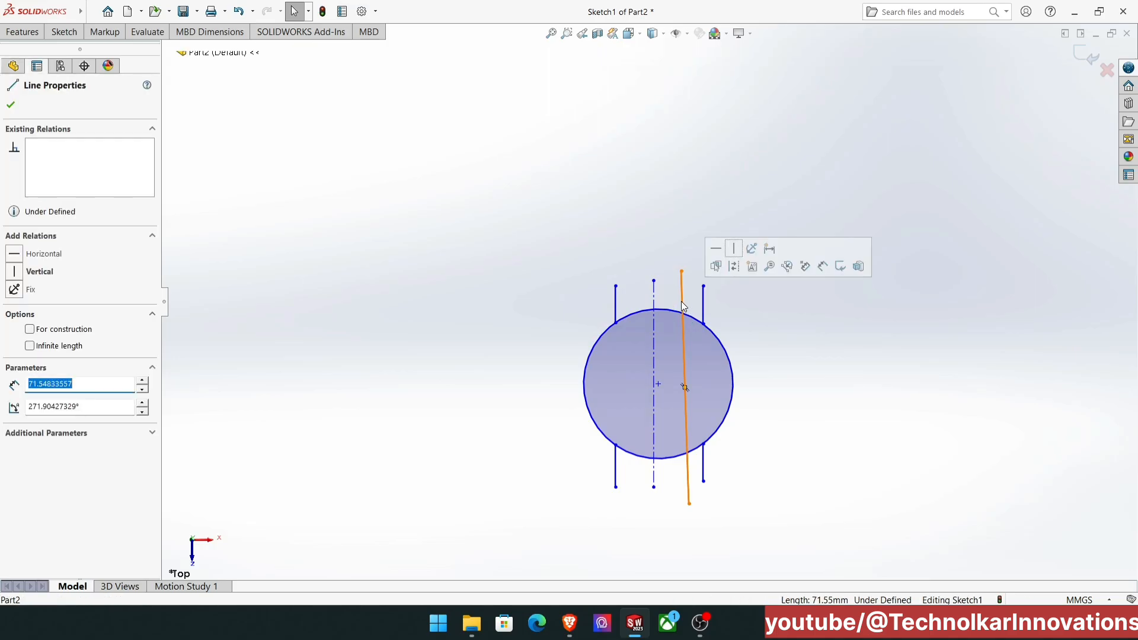
left_click(733, 250)
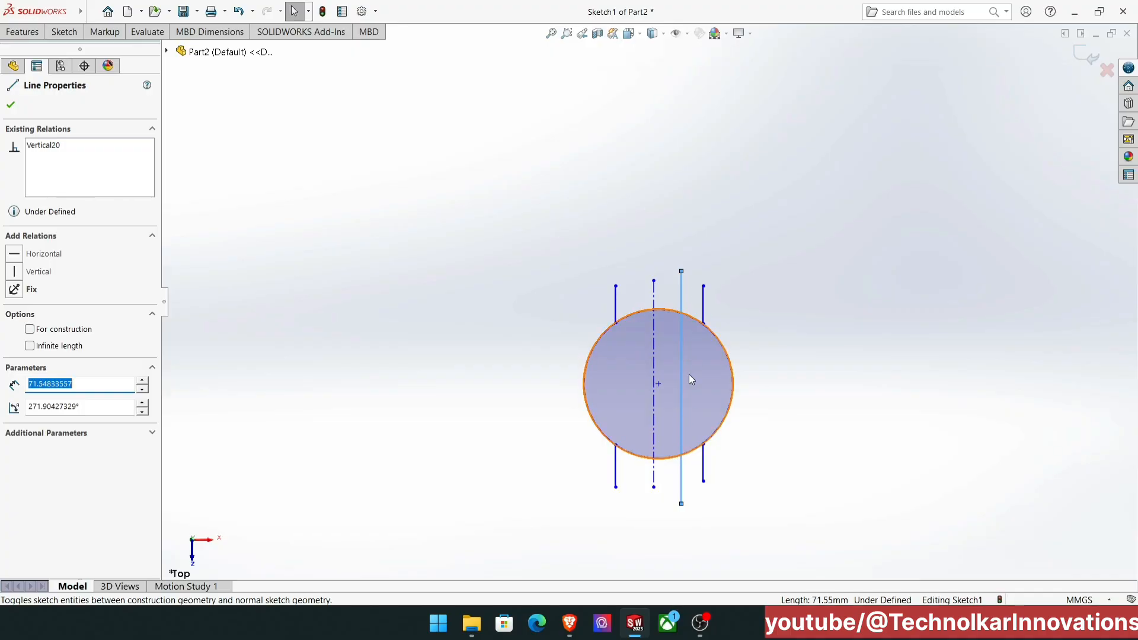
left_click(782, 373)
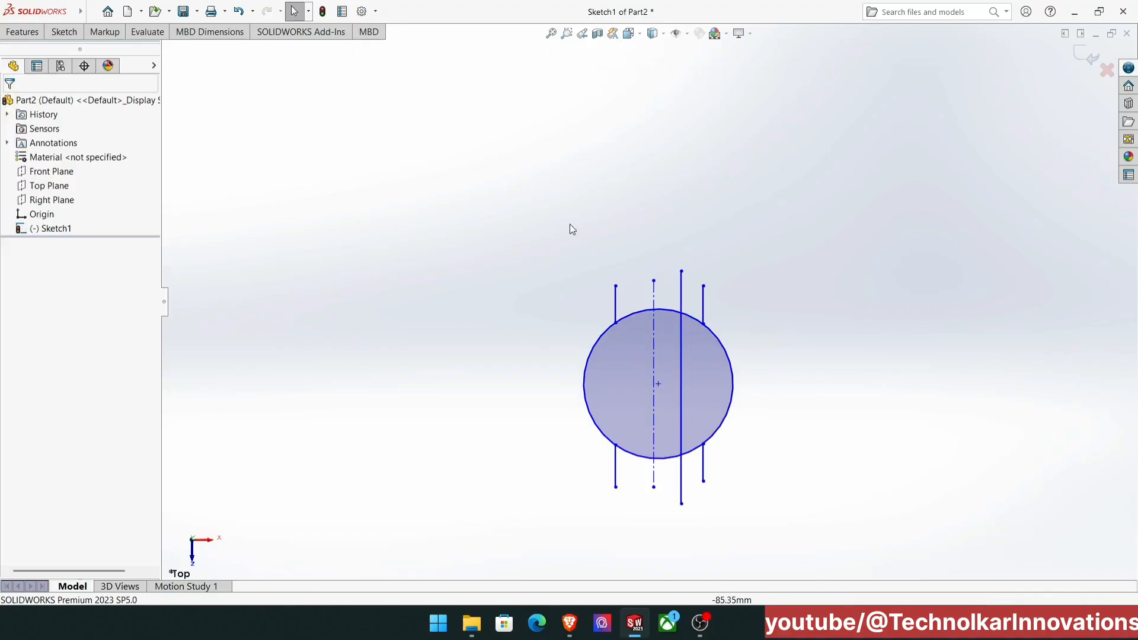
Sketch a nearly horizontal line about 123 mm long above the circle and end the chain.
left_click(65, 34)
left_click(157, 38)
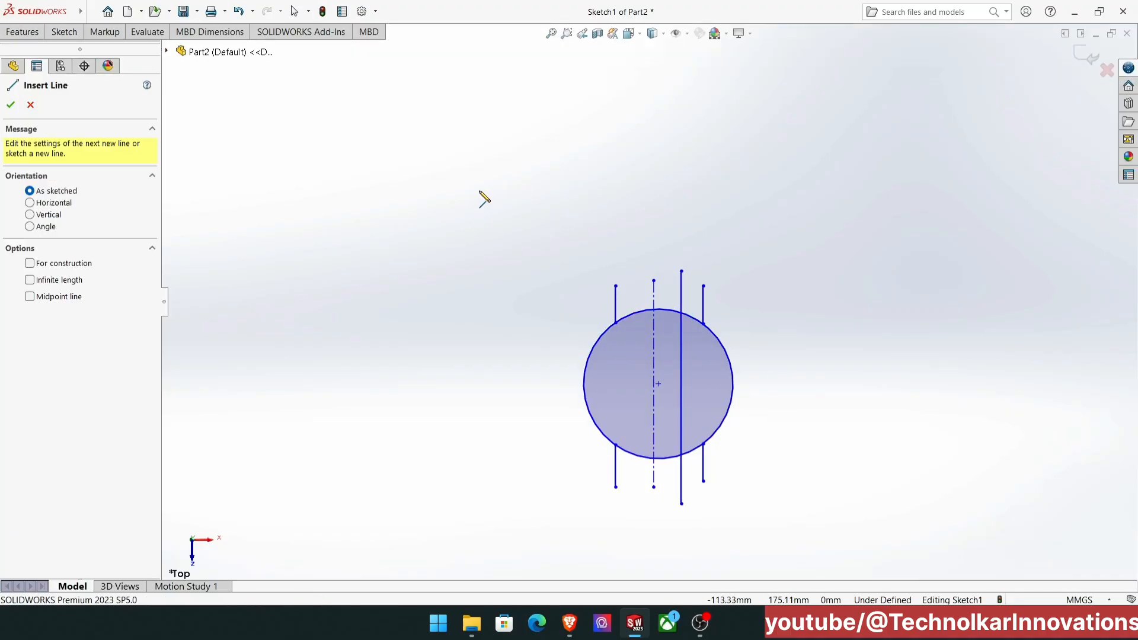
left_click(478, 190)
left_click(878, 198)
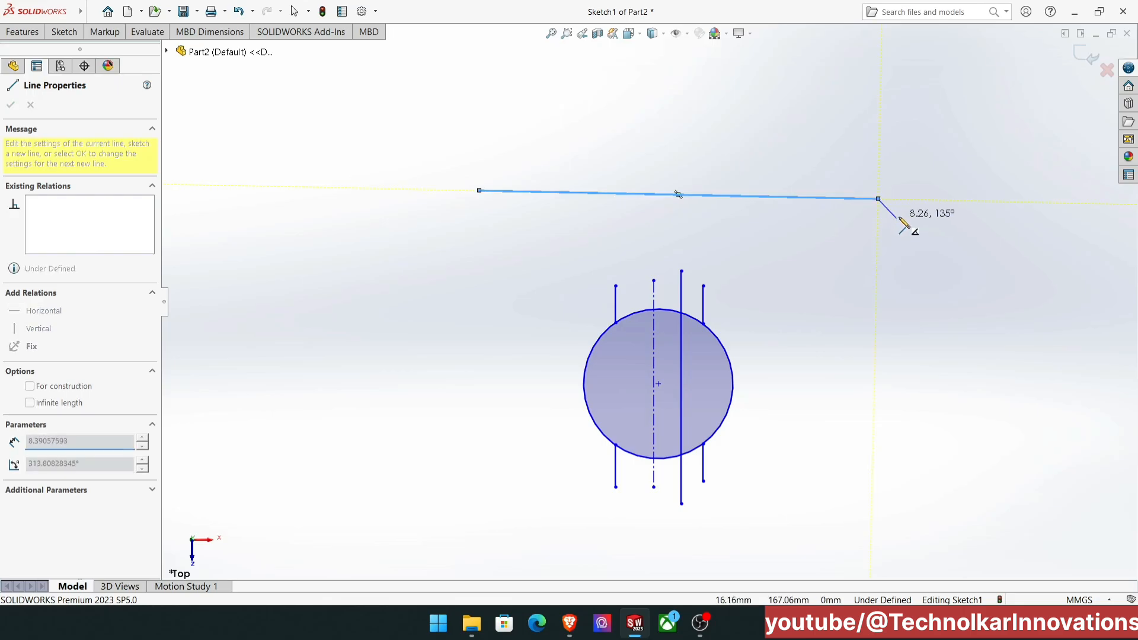
right_click(911, 220)
left_click(914, 225)
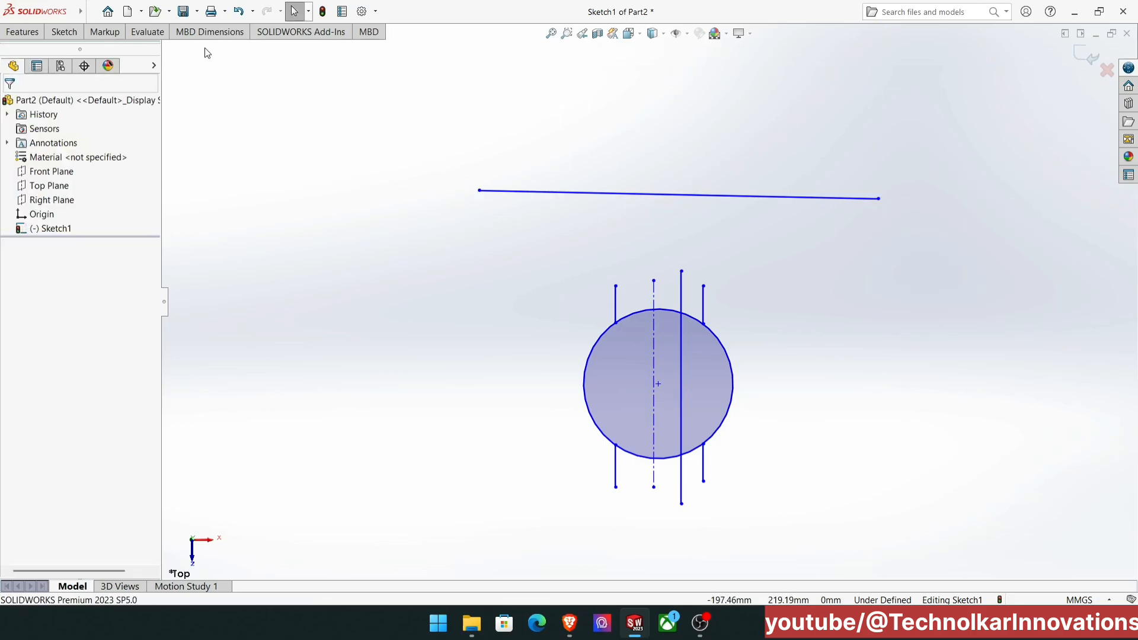
Add a horizontal relation to the slightly slanted line above the circle.
left_click(64, 32)
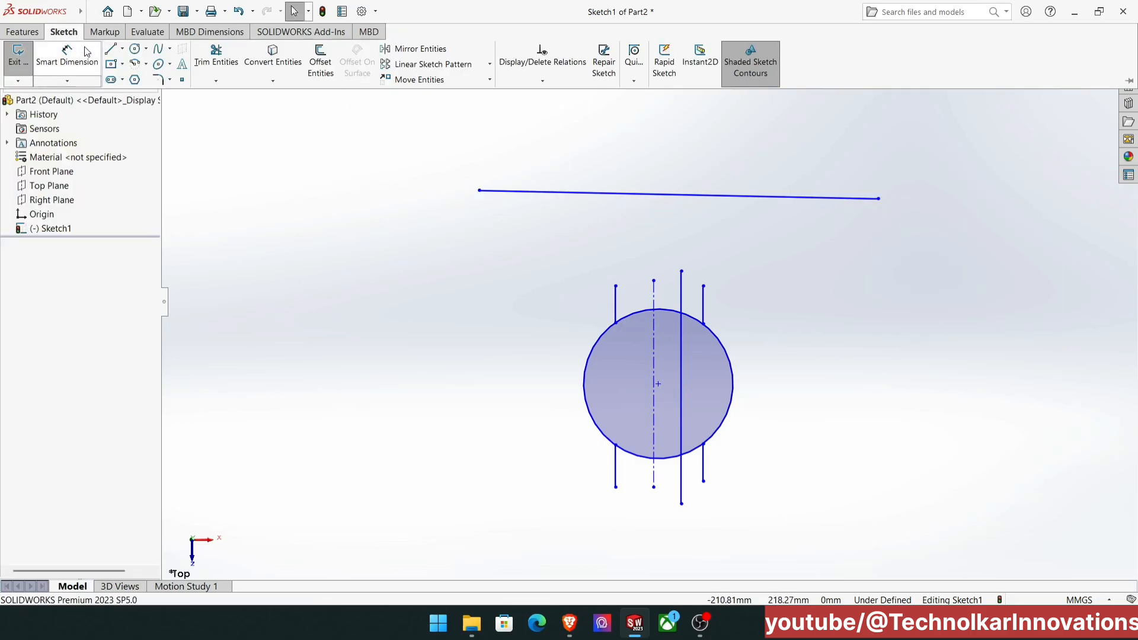
left_click(613, 194)
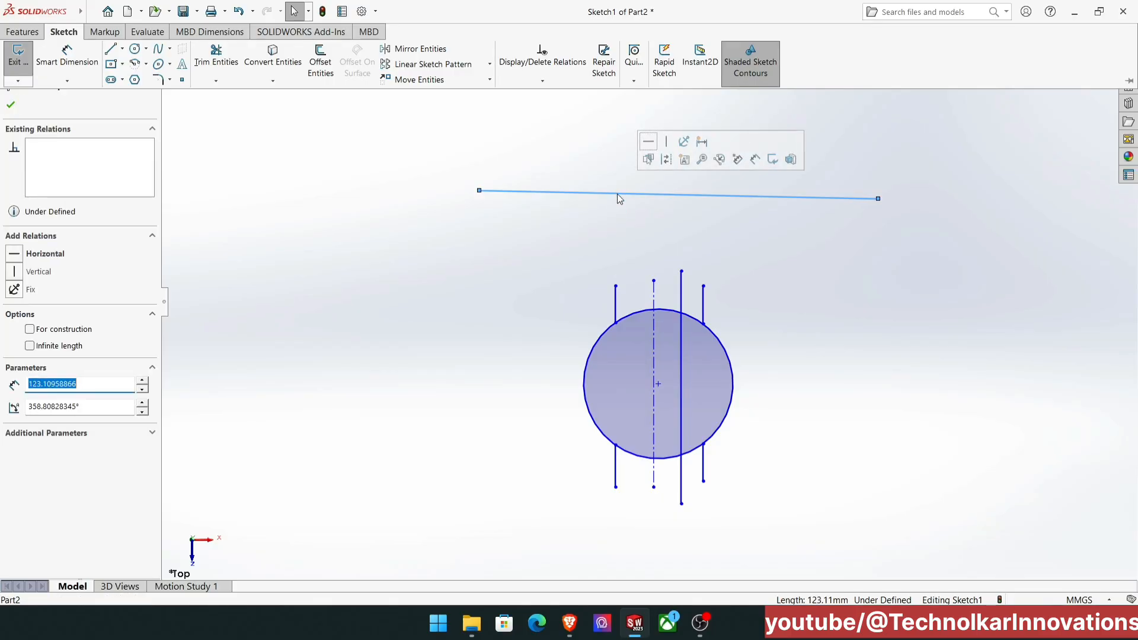
left_click(649, 148)
left_click(665, 219)
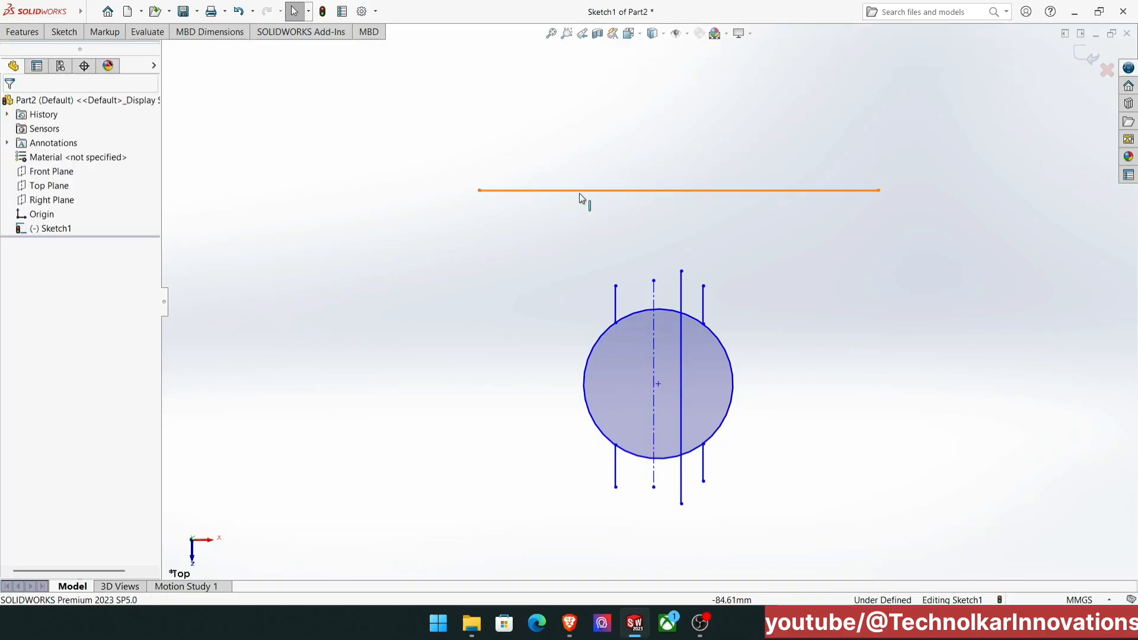
Delete the practice circle, its vertical lines and centerline, and the horizontal line above the link profile.
scroll(733, 283, "up", 7)
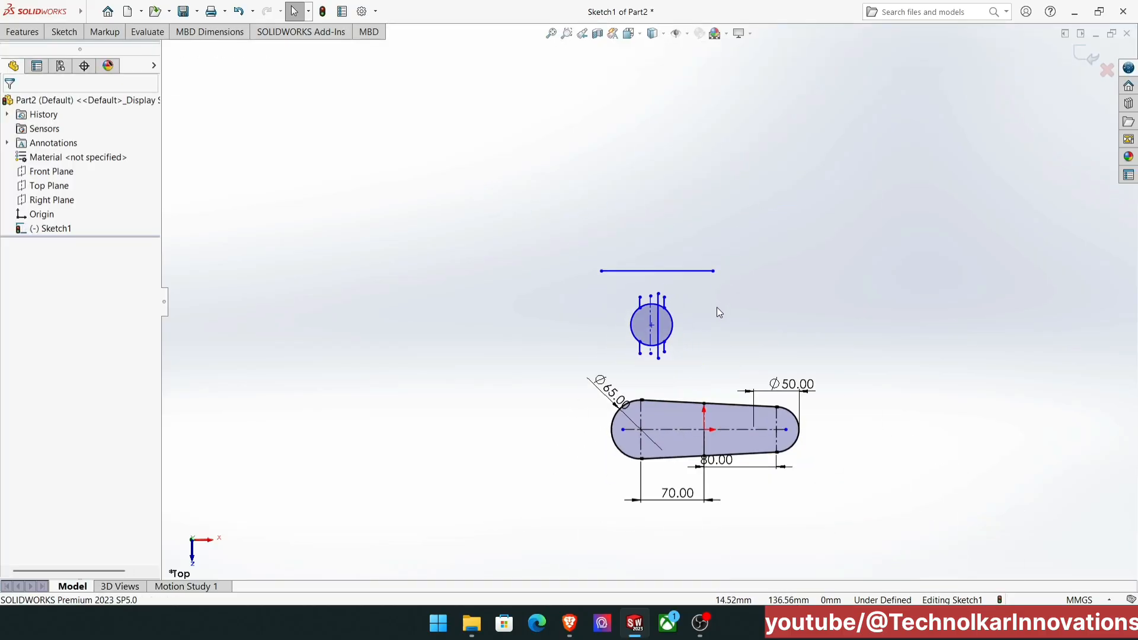
scroll(662, 377, "down", 2)
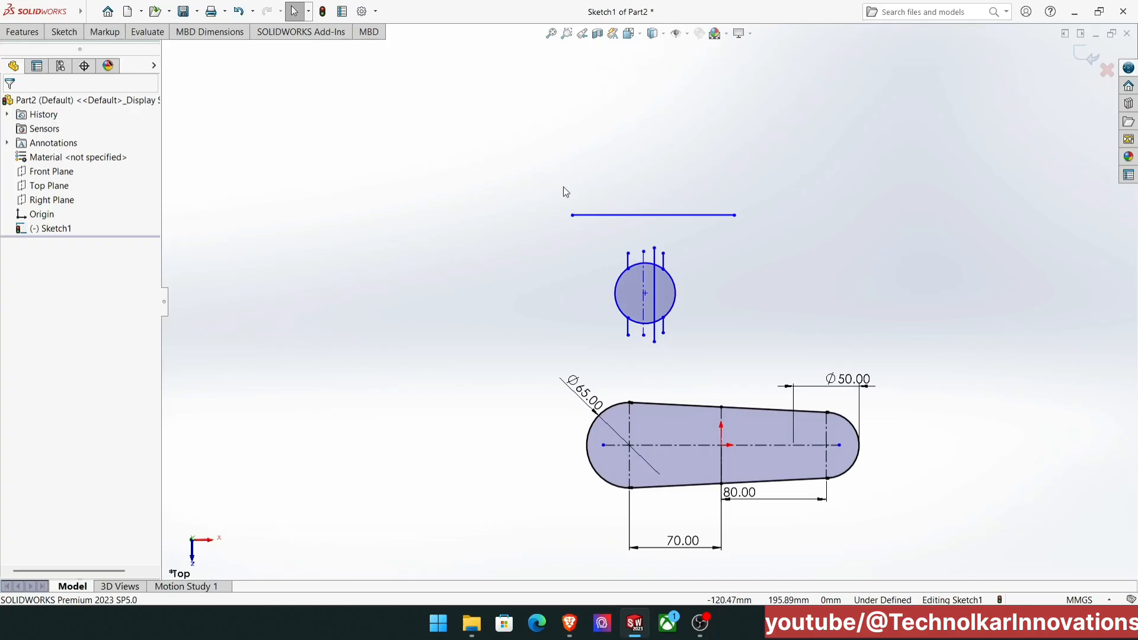
left_click_drag(539, 171, 756, 362)
key("Delete")
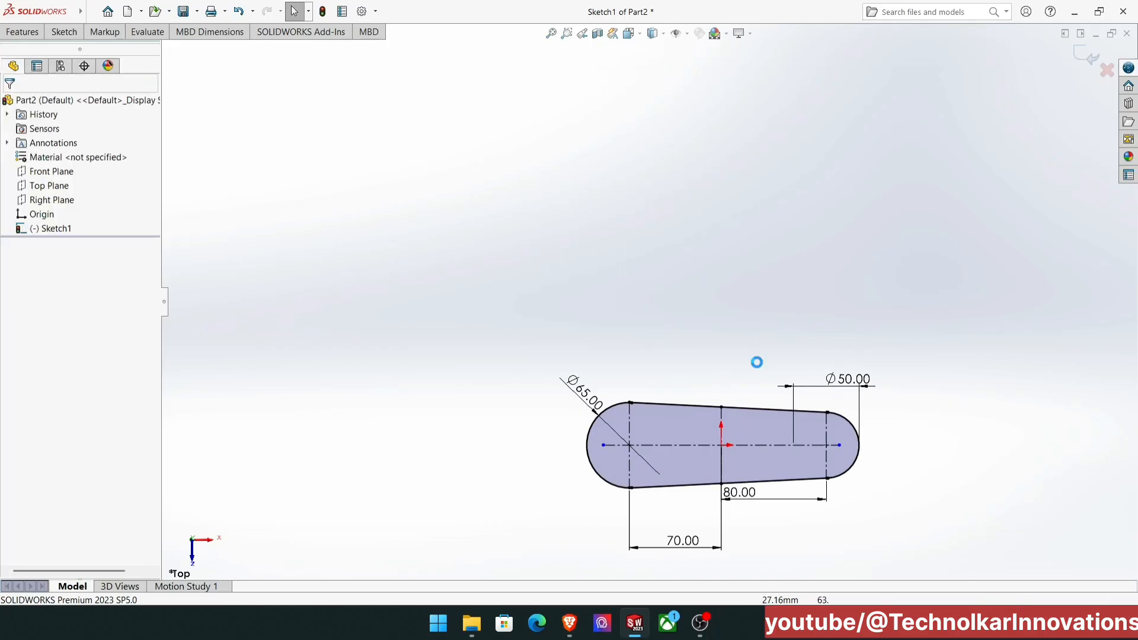